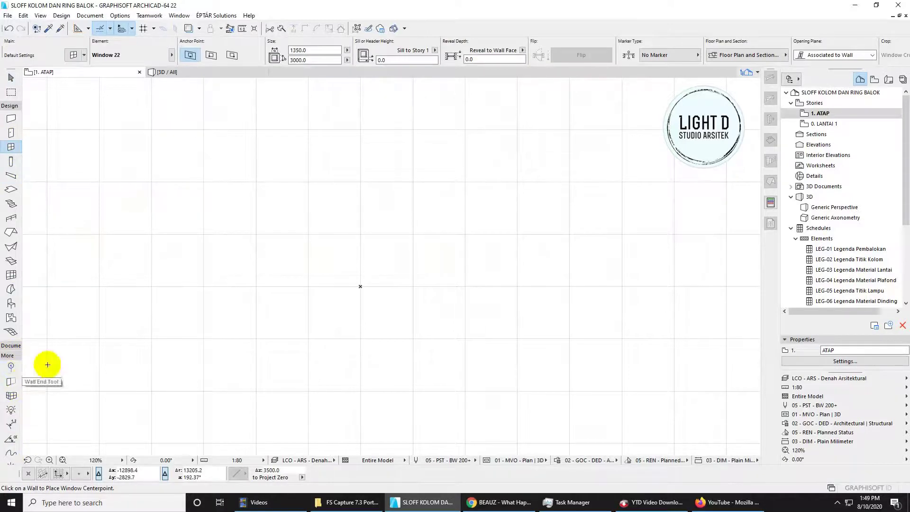
Step: Draw a vertical grid line upward from the project origin with the Grid Element tool
left_click(11, 368)
scroll(361, 287, "down", 2)
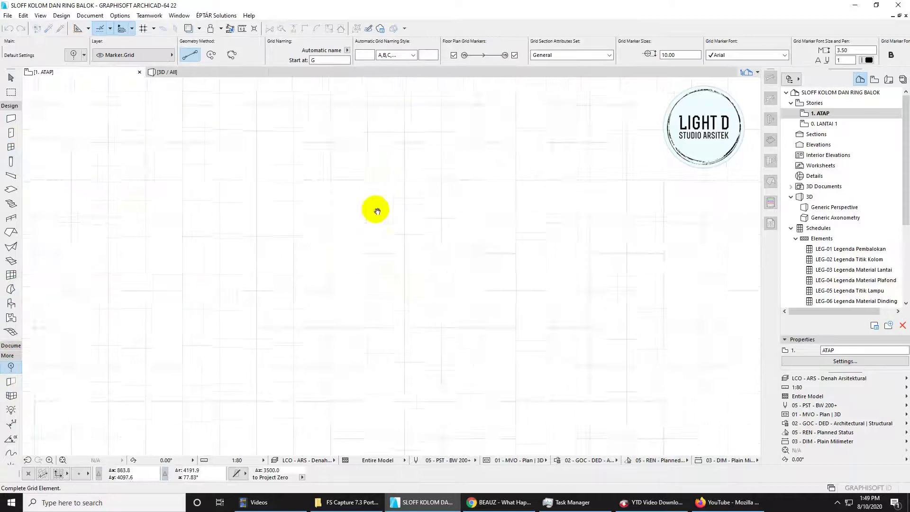
left_click(328, 383)
left_click(329, 129)
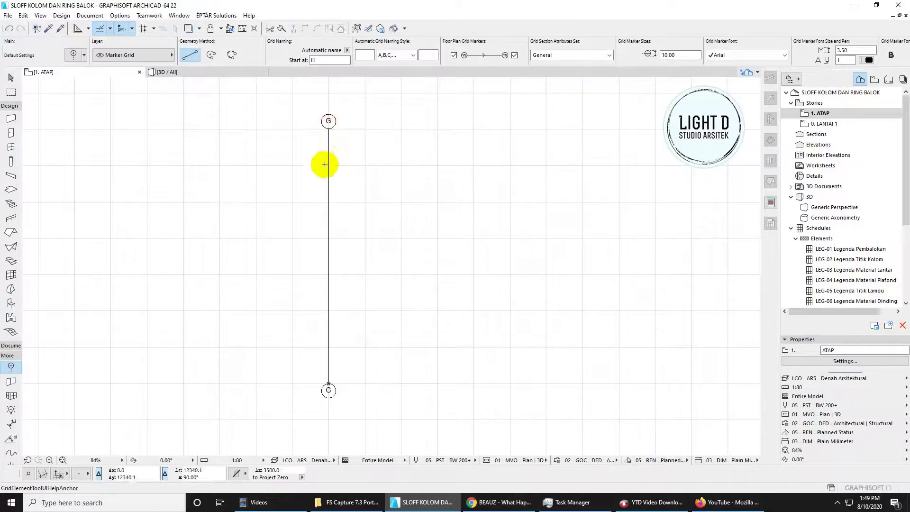
key("Escape")
Step: Rename the vertical grid line to A
scroll(331, 103, "up", 3)
scroll(323, 141, "down", 3)
middle_click_drag(335, 305, 332, 208)
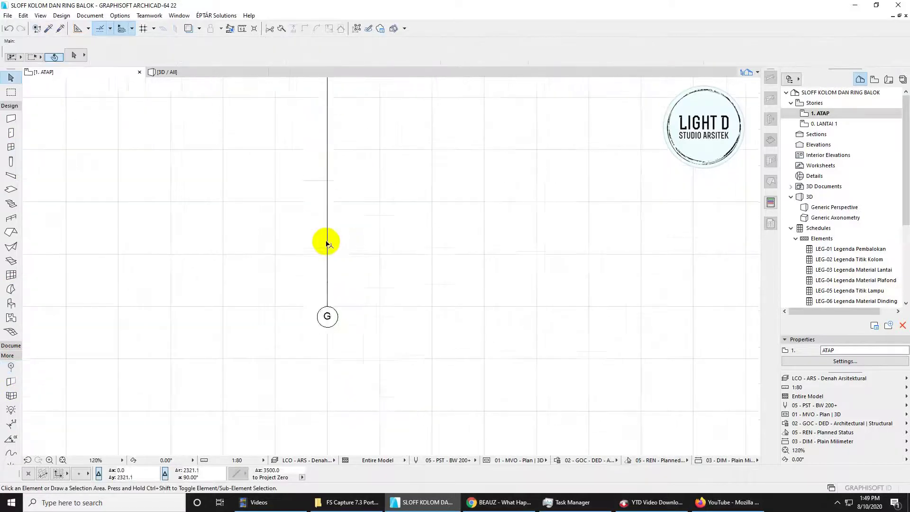
left_click(336, 279)
scroll(335, 278, "up", 4)
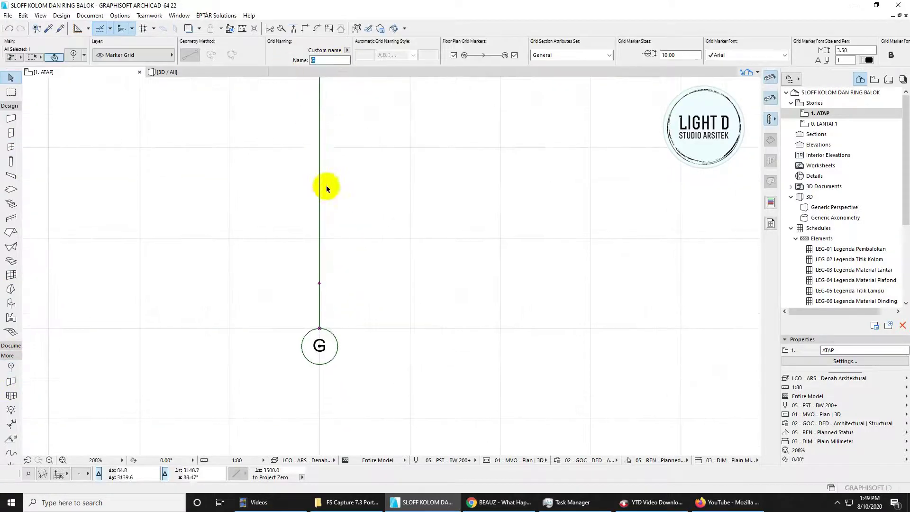
left_click(341, 227)
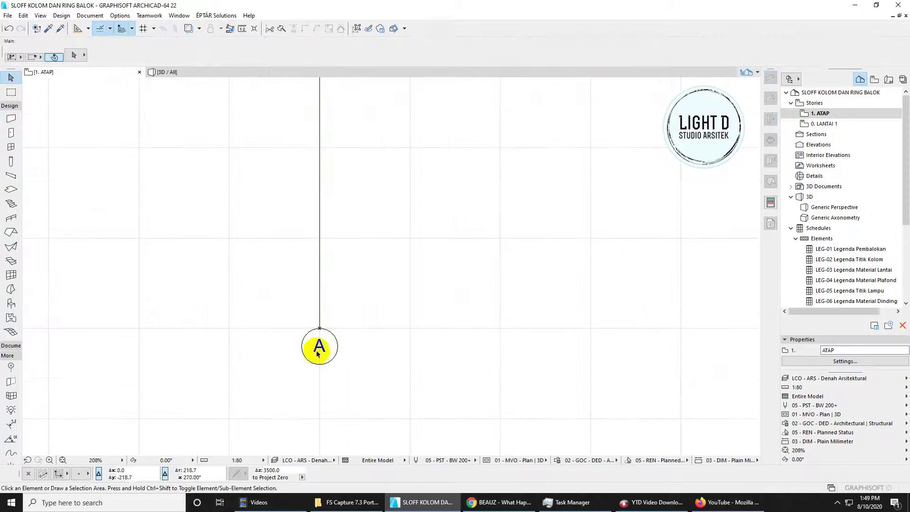
Step: Set grid line A's marker size to 8.00 and its floor plan line type to Dot & Dashed
left_click(320, 217)
scroll(321, 217, "down", 1)
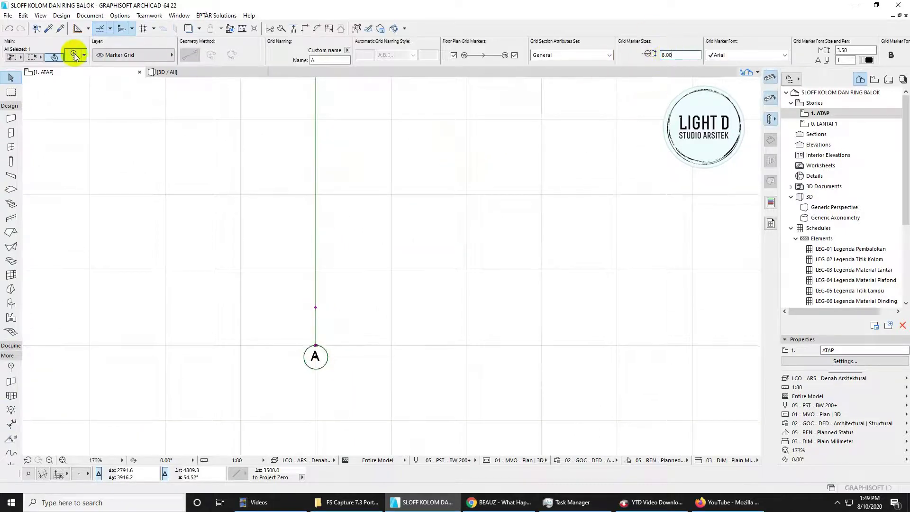
key("ctrl+t")
left_click(409, 148)
left_click(417, 169)
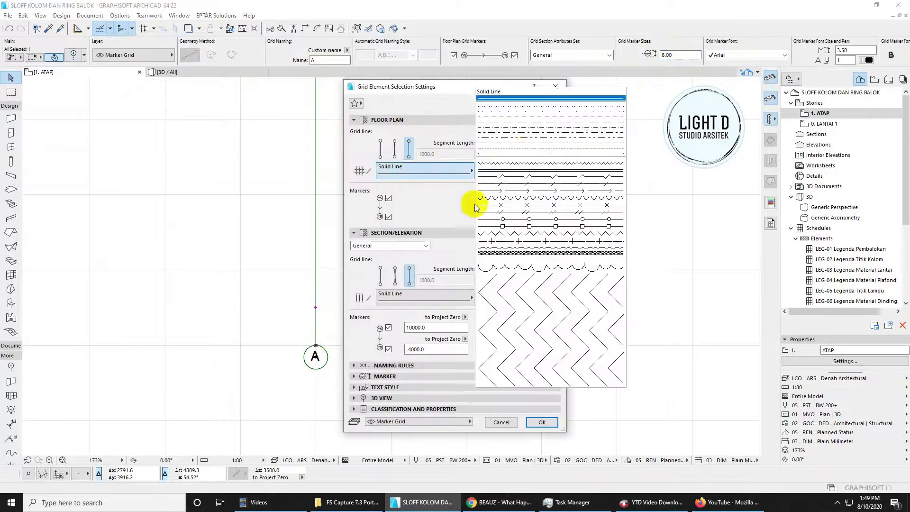
left_click(522, 127)
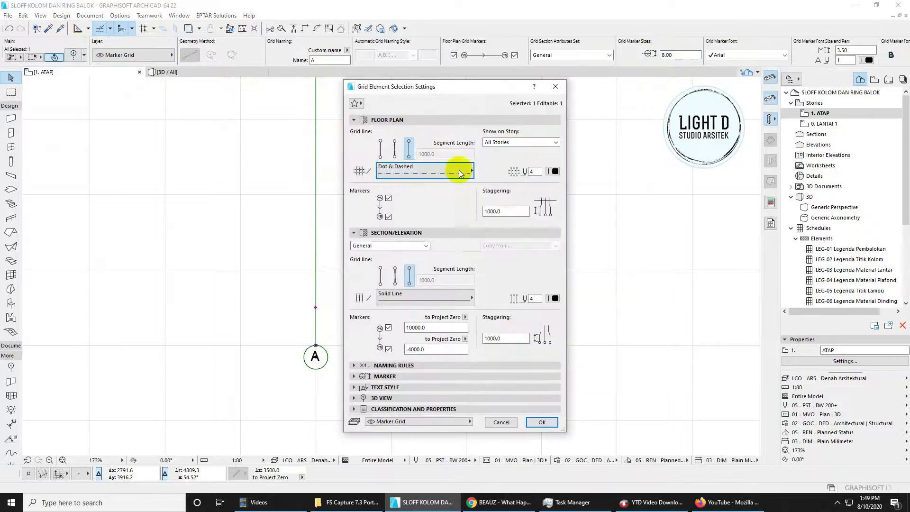
left_click(542, 422)
Step: Drag a copy of grid line A horizontally 3500 mm to its right
scroll(345, 294, "down", 2)
middle_click_drag(345, 295, 356, 348)
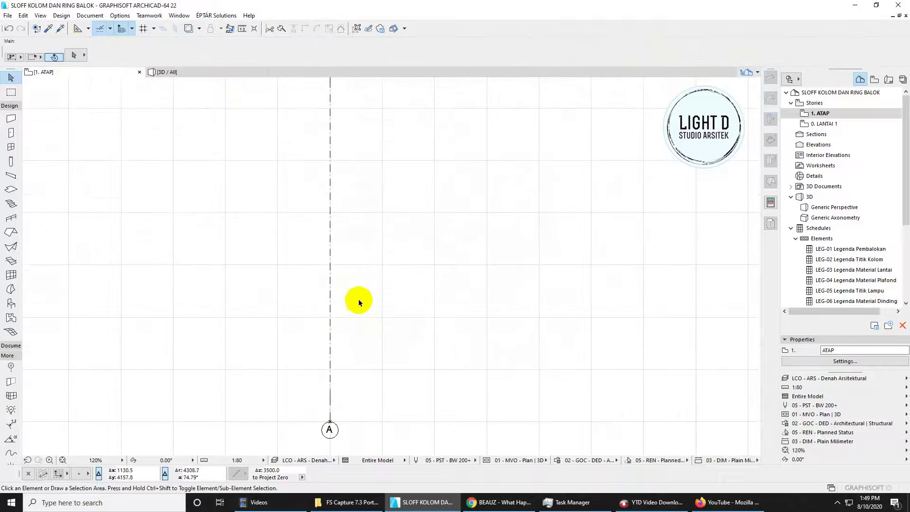
scroll(359, 298, "down", 1)
middle_click_drag(310, 144, 309, 167)
middle_click_drag(334, 238, 337, 206)
left_click(336, 284)
left_click(336, 285)
scroll(358, 271, "up", 3)
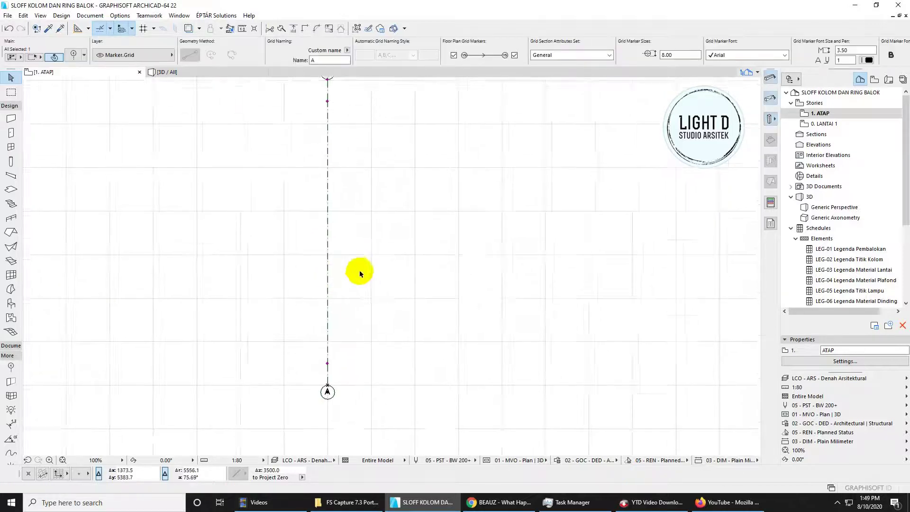
right_click(320, 315)
mouse_move(346, 185)
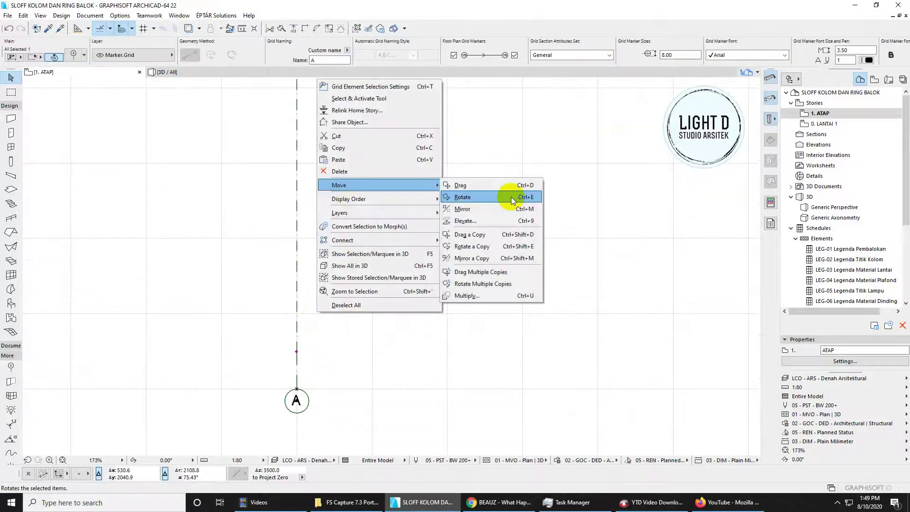
left_click(469, 234)
left_click(330, 321)
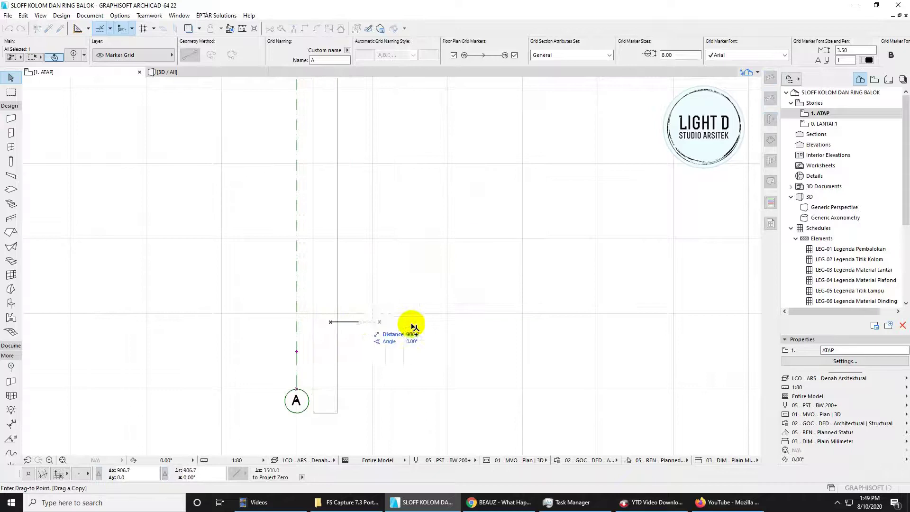
type("3500")
key("Return")
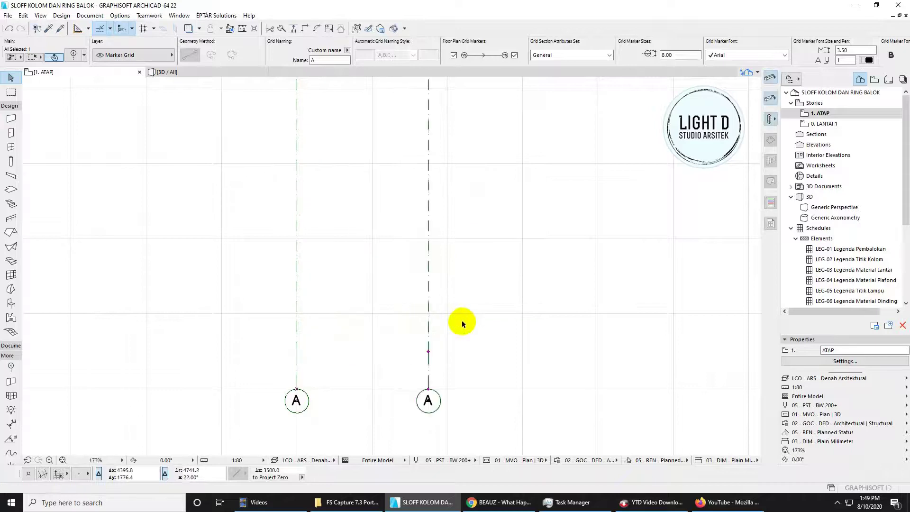
Step: Drag a copy of the second vertical grid line another 3500 mm to the right as a third line
scroll(427, 324, "down", 1)
right_click(376, 331)
mouse_move(463, 205)
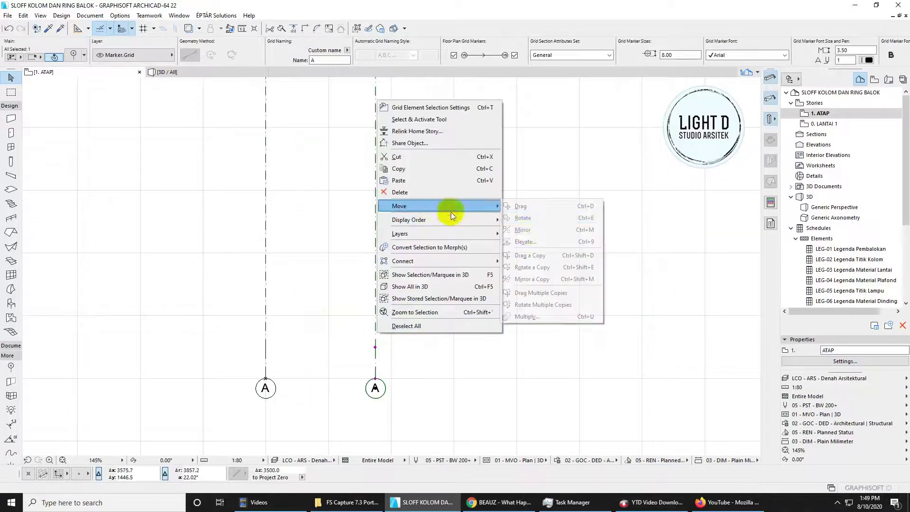
left_click(569, 255)
left_click(409, 286)
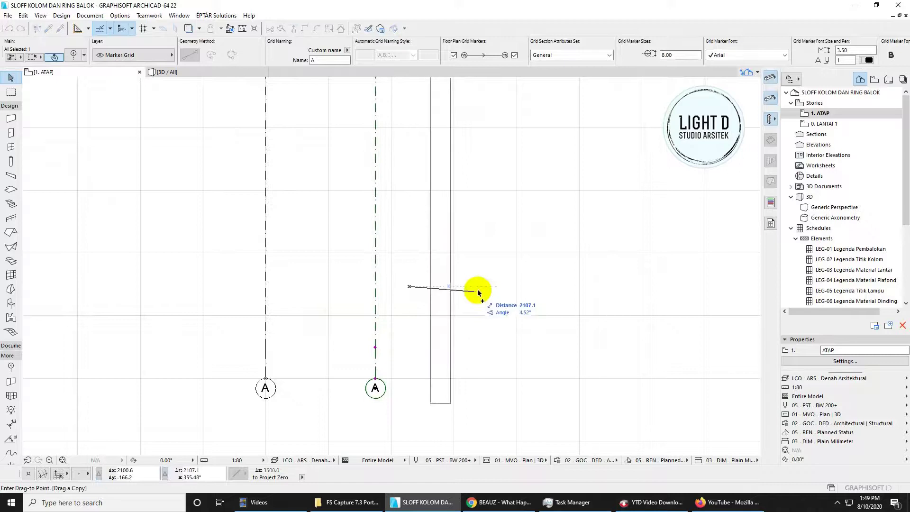
type("3500")
key("Return")
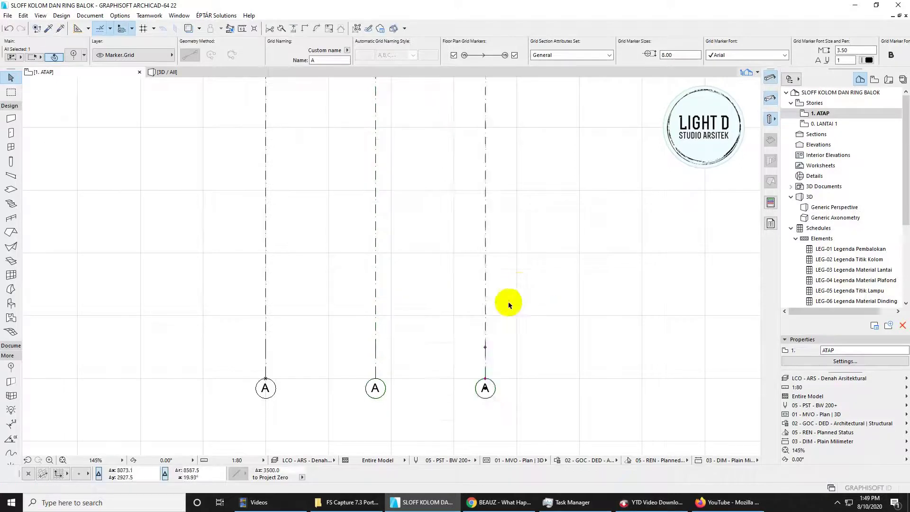
Step: Rename the middle vertical grid line to B
middle_click_drag(451, 342, 440, 295)
key("Escape")
scroll(365, 338, "up", 2)
left_click(366, 315)
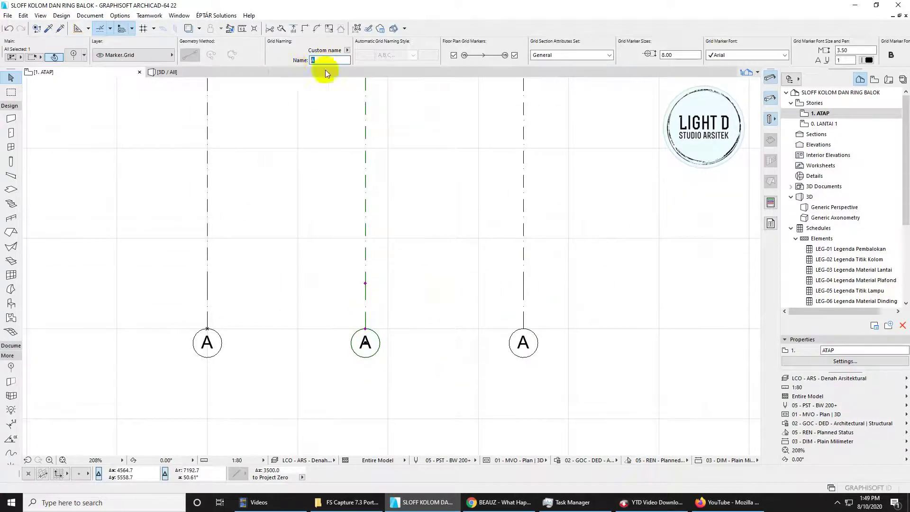
key("Return")
key("Escape")
Step: Rename the rightmost vertical grid line to C
left_click(524, 290)
scroll(447, 278, "down", 2)
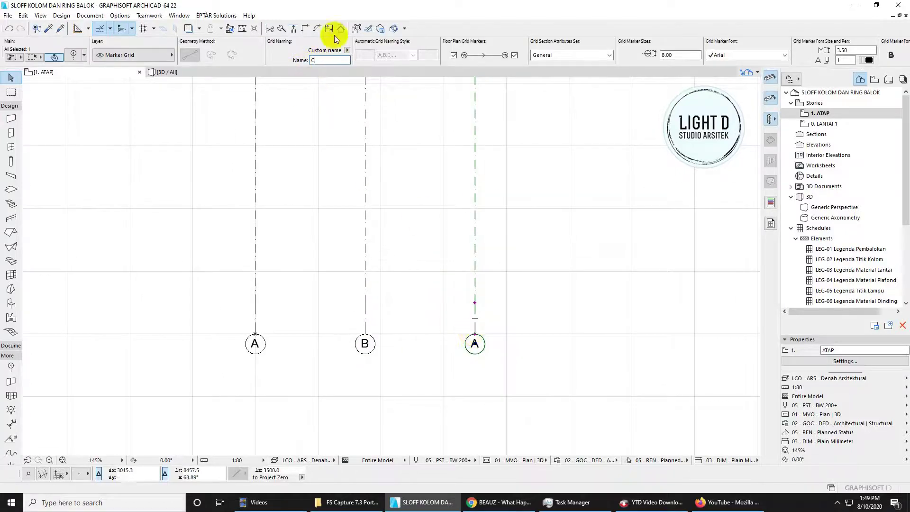
key("Return")
key("Escape")
Step: Draw a horizontal grid line crossing lines A, B and C near their lower ends
scroll(403, 340, "up", 2)
scroll(403, 340, "down", 3)
middle_click_drag(470, 254, 470, 291)
scroll(443, 277, "down", 2)
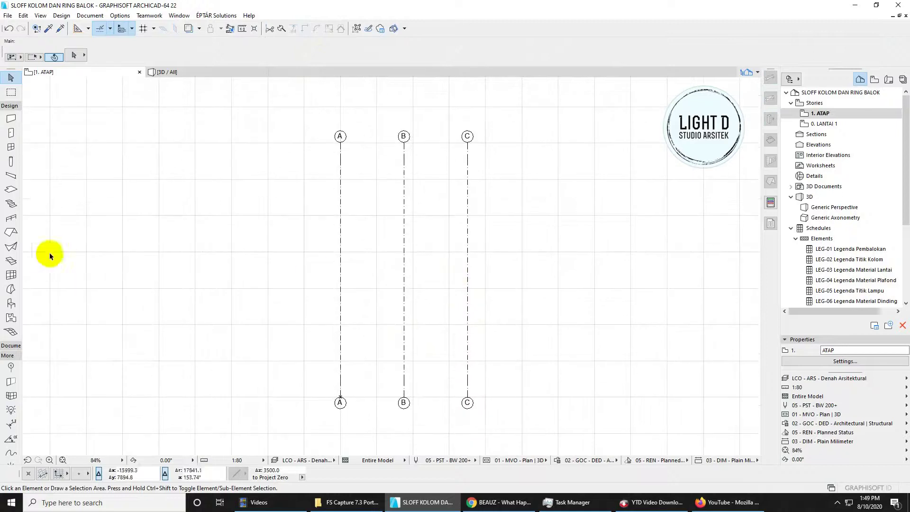
left_click(10, 366)
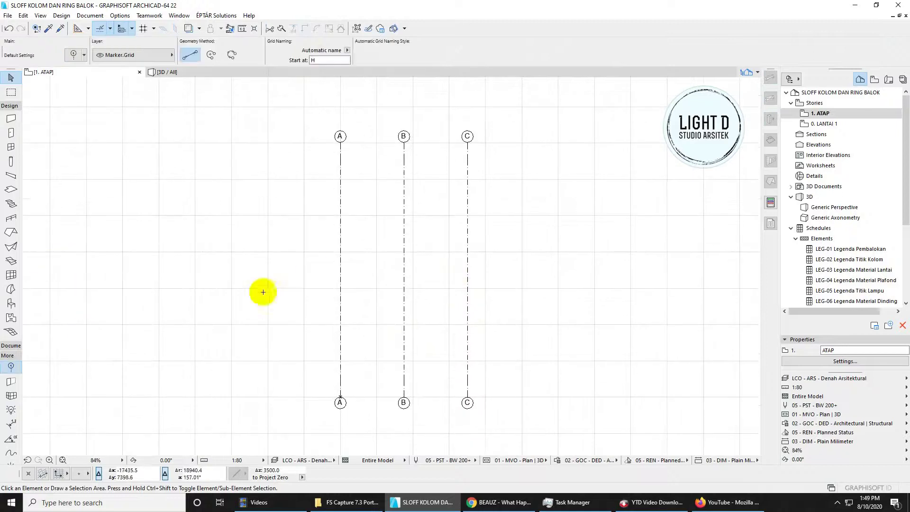
left_click(291, 360)
left_click(505, 361)
Step: Rename the horizontal grid line to 1 and set its marker size to 8
scroll(430, 366, "up", 3)
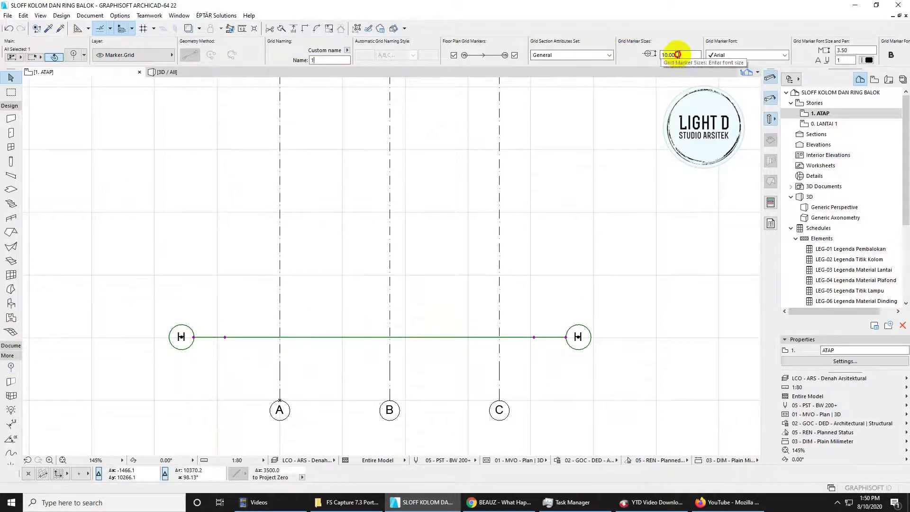
left_click(678, 55)
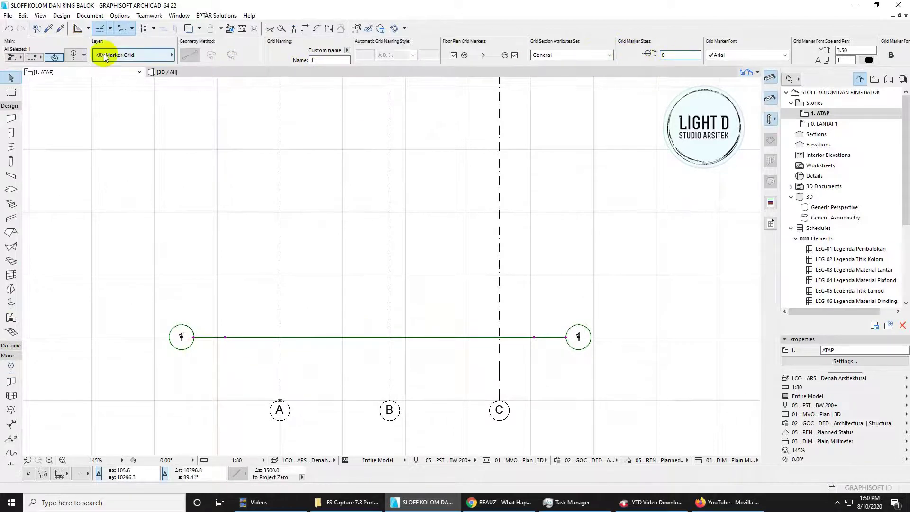
key("Return")
Step: Change the floor plan line type of grid line 1 to Dot & Dashed
key("ctrl+t")
left_click(431, 170)
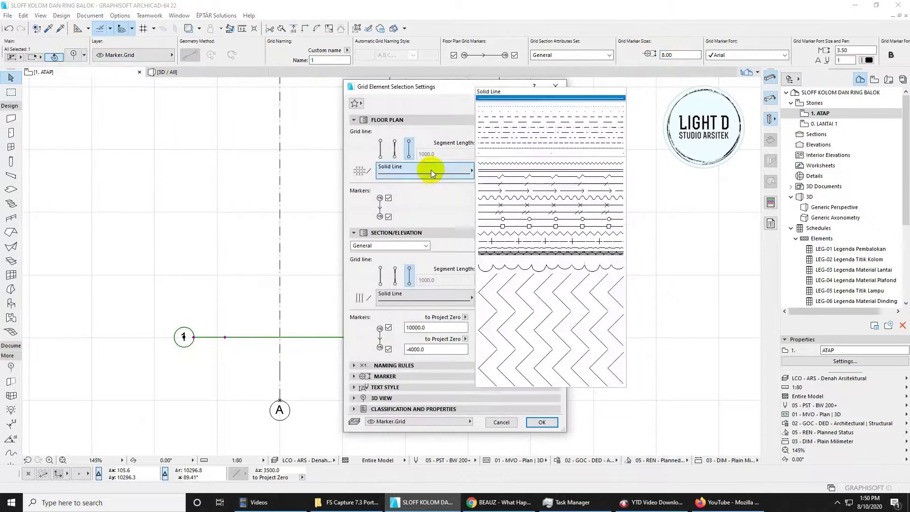
left_click(535, 128)
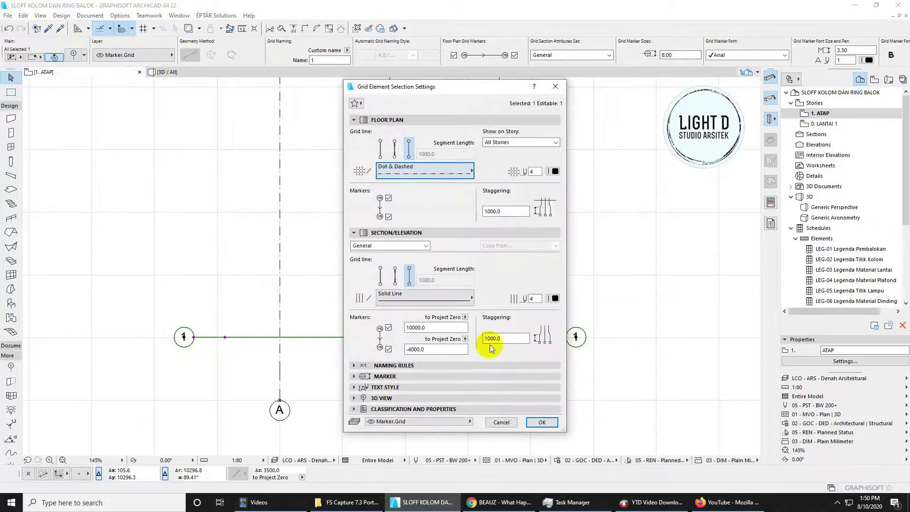
left_click(541, 422)
Step: Drag a copy of grid line 1 straight up, matching the 3500 mm spacing of the lettered grid lines
scroll(469, 235, "down", 2)
middle_click_drag(472, 232, 457, 315)
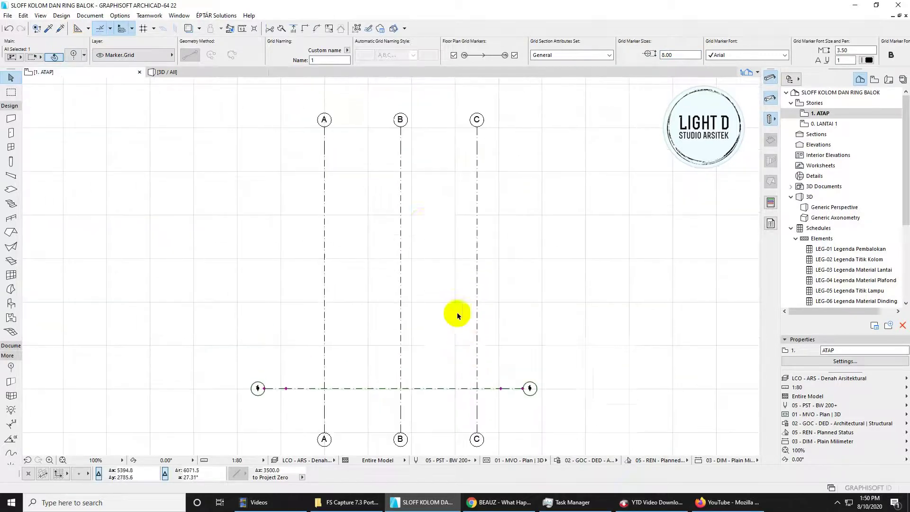
middle_click_drag(503, 360, 494, 280)
left_click(484, 316)
scroll(356, 314, "up", 2)
middle_click_drag(356, 316, 366, 313)
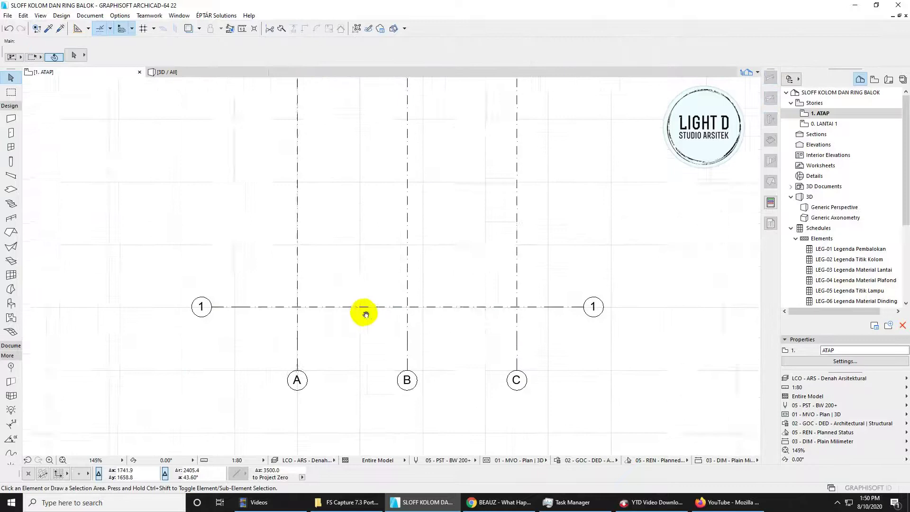
left_click(370, 304)
right_click(372, 303)
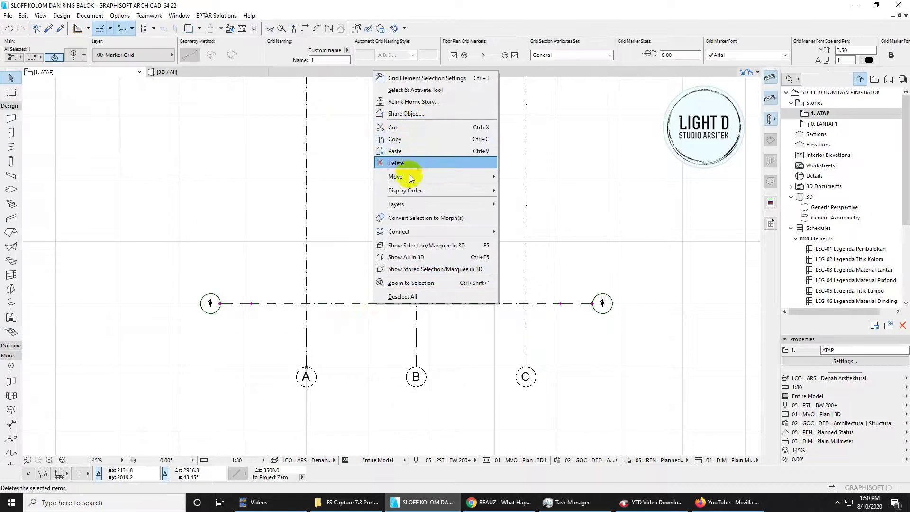
mouse_move(400, 177)
left_click(531, 226)
scroll(548, 303, "down", 2)
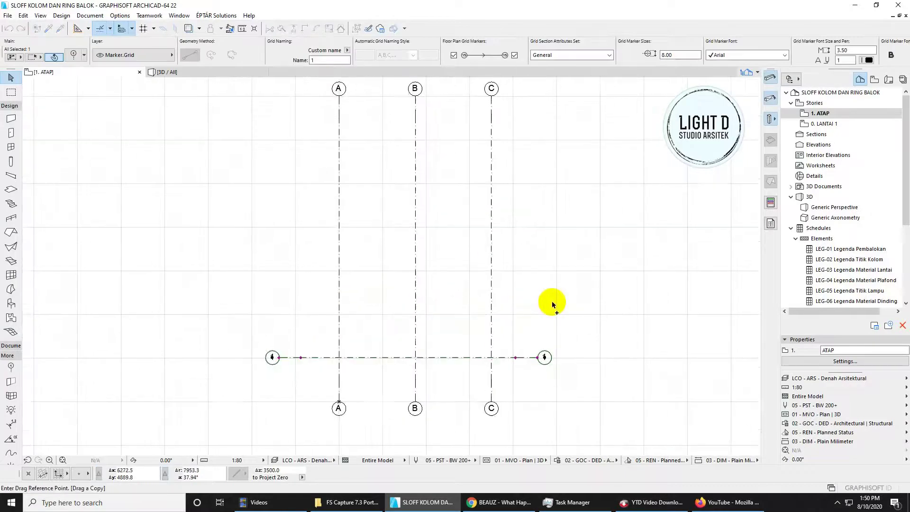
left_click(552, 302)
type("4")
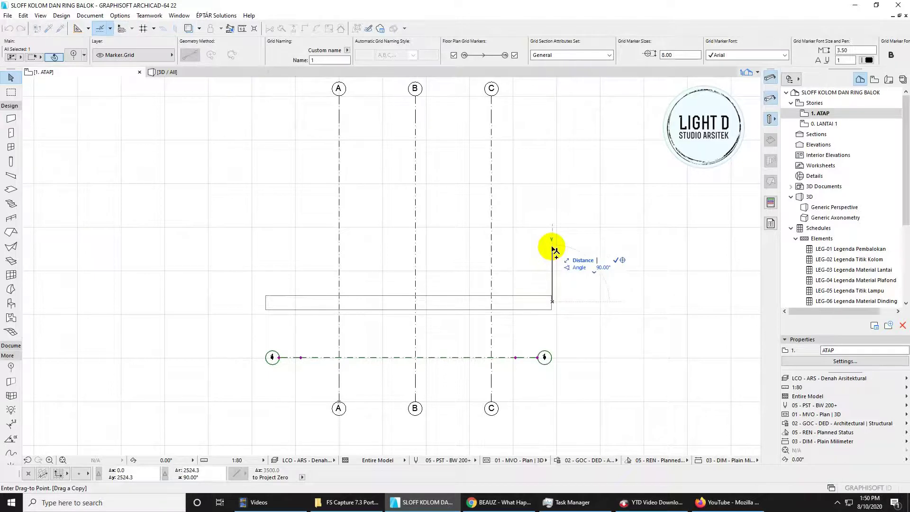
key("Return")
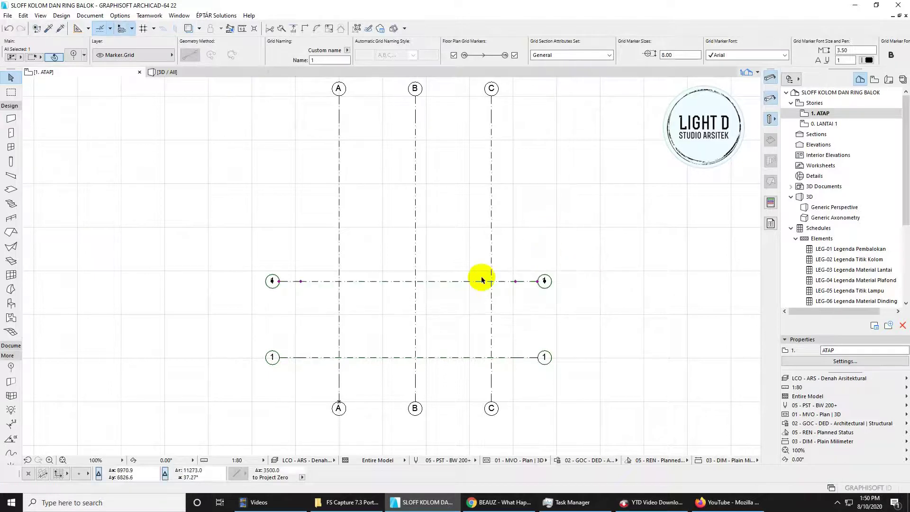
Step: Drag a copy of the upper horizontal grid line 3500 mm straight up to make a third row
scroll(443, 260, "up", 2)
scroll(439, 261, "down", 1)
right_click(439, 266)
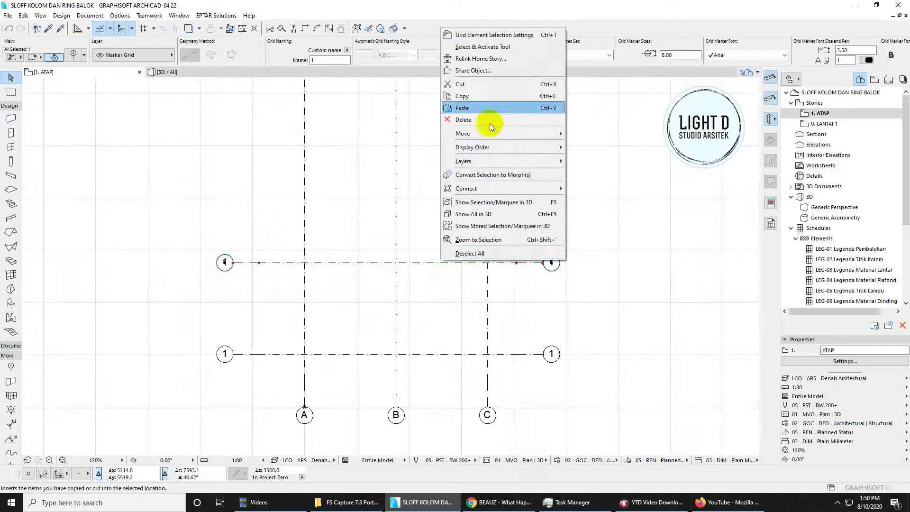
mouse_move(521, 133)
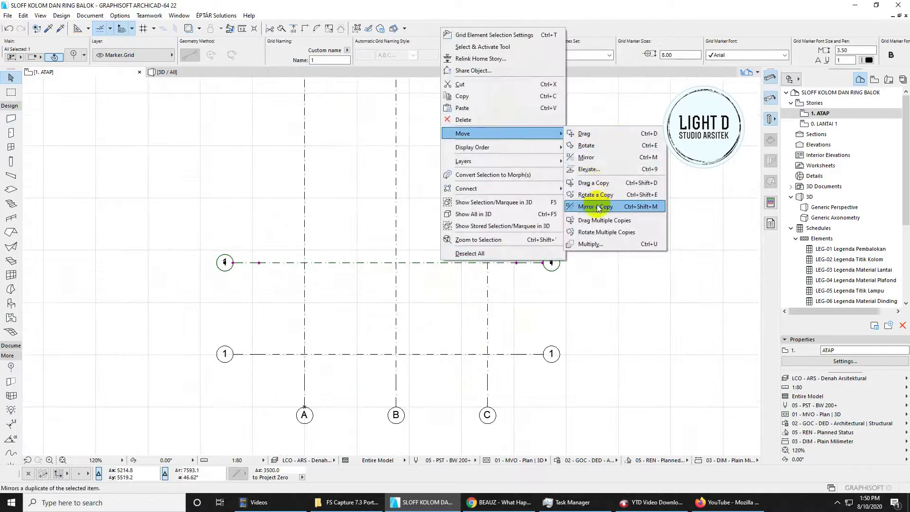
left_click(593, 183)
left_click(479, 235)
middle_click_drag(481, 179, 470, 218)
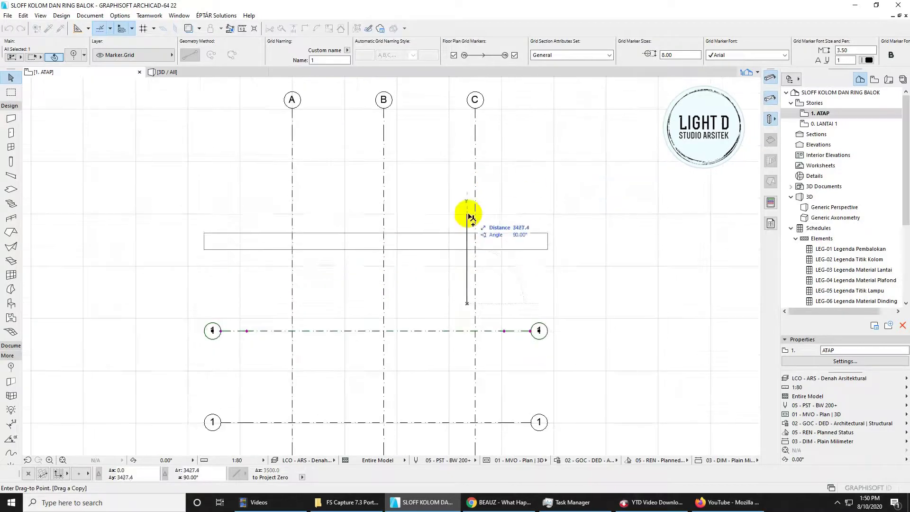
type("3500")
key("Return")
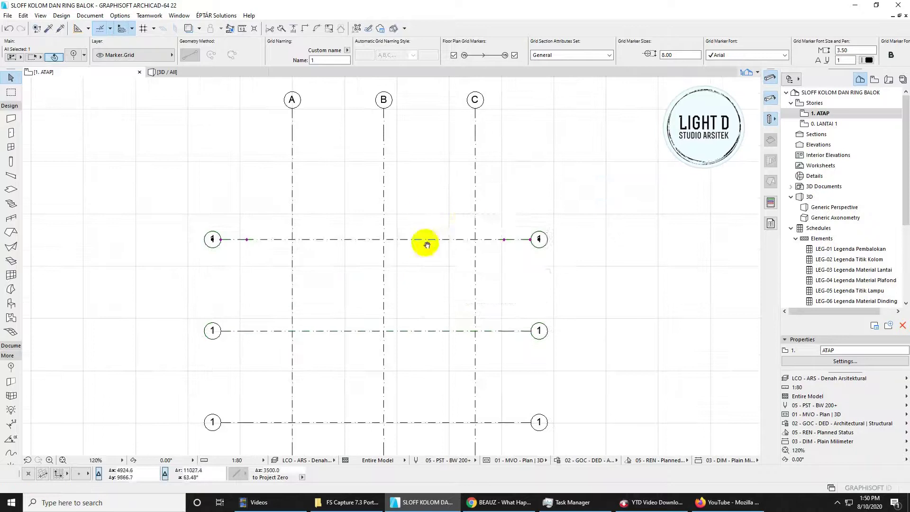
Step: Drag a copy of the uppermost horizontal grid line 3500 mm straight up to make a fourth row
right_click(430, 245)
mouse_move(474, 349)
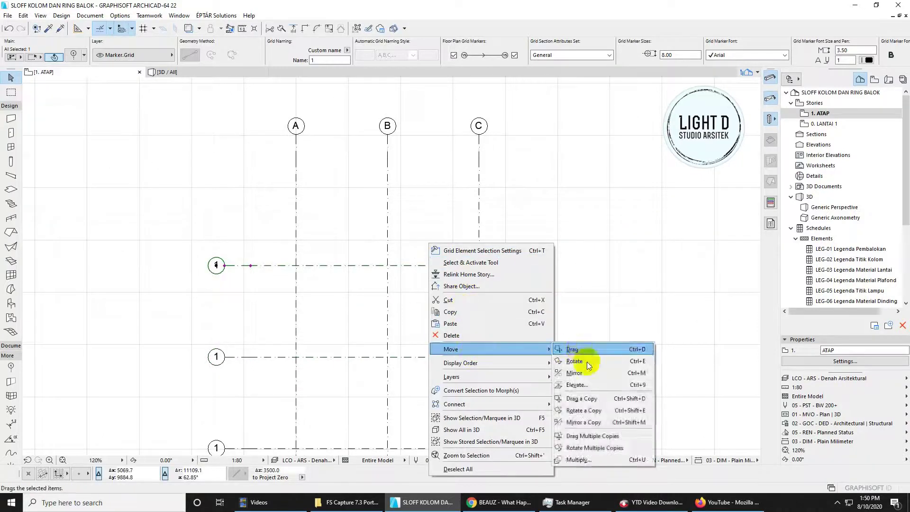
left_click(592, 398)
left_click(424, 238)
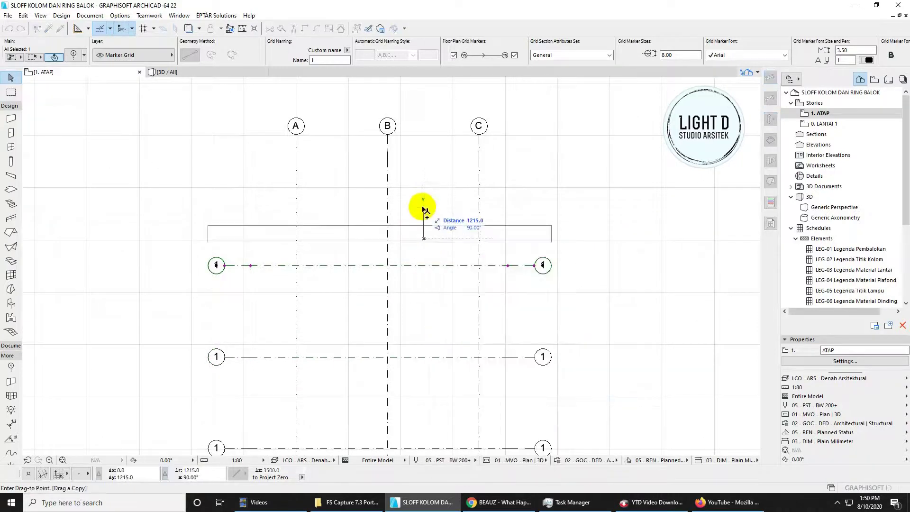
type("3500")
key("Return")
left_click(437, 221)
scroll(456, 210, "down", 1)
middle_click_drag(456, 210, 466, 197)
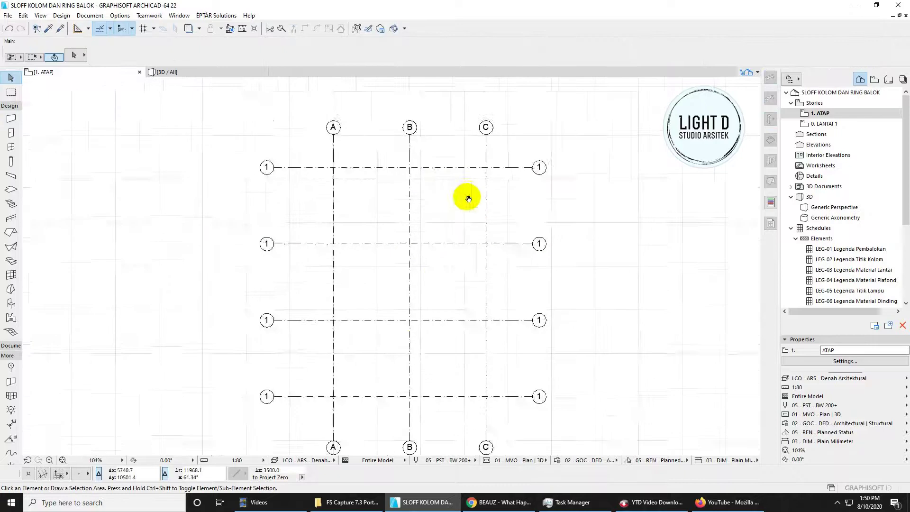
Step: Rename the three upper horizontal grid lines 2, 3 and 4, going upward from grid line 1
middle_click_drag(379, 390, 379, 343)
left_click(325, 313)
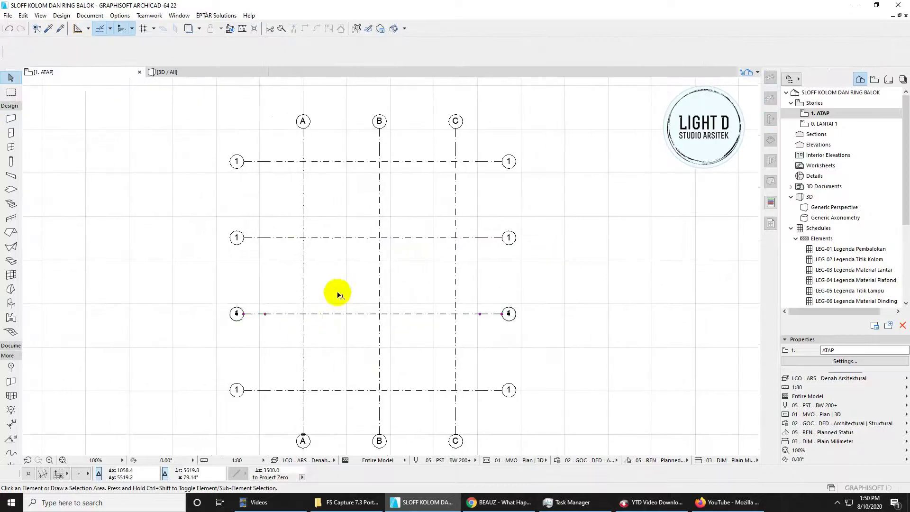
key("Return")
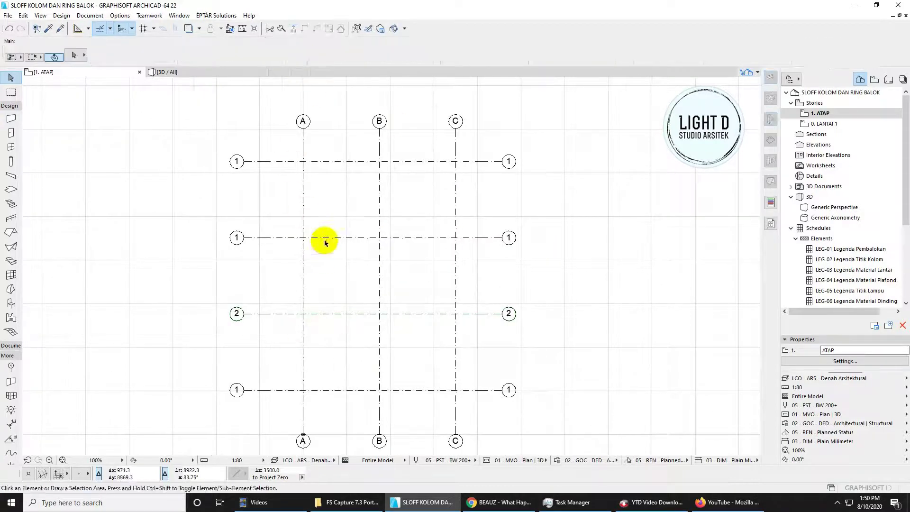
left_click(322, 238)
key("Return")
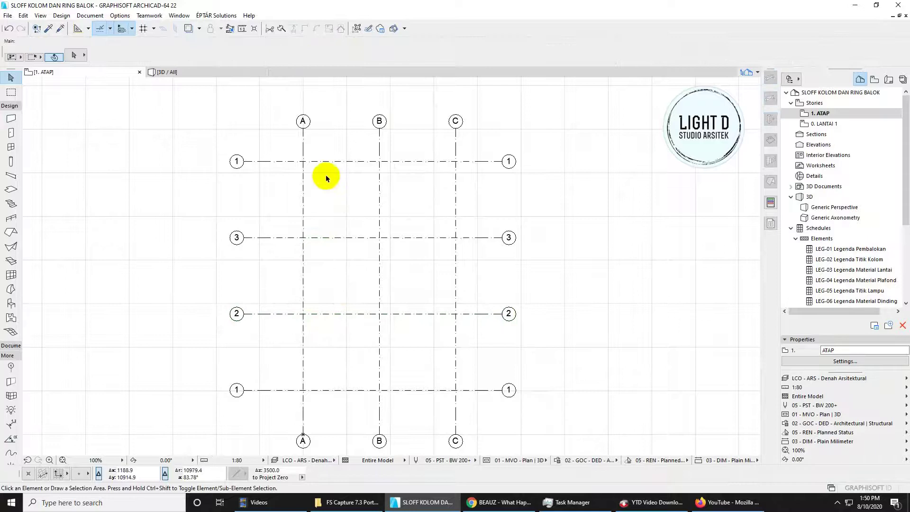
left_click(325, 161)
key("Return")
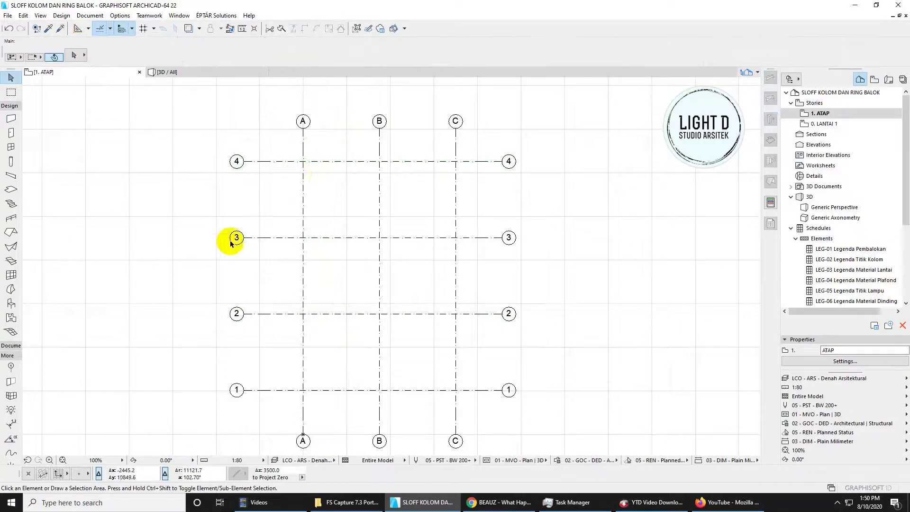
Step: Place a column at each intersection of grid line 1 with grid lines A, B and C
scroll(246, 274, "down", 3)
scroll(258, 308, "up", 2)
scroll(417, 303, "down", 3)
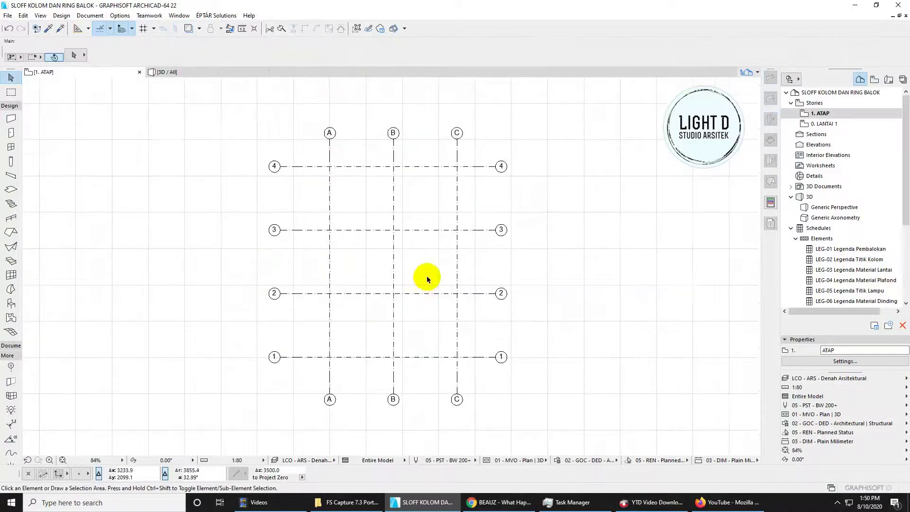
middle_click_drag(401, 255, 363, 230)
middle_click_drag(232, 261, 242, 271)
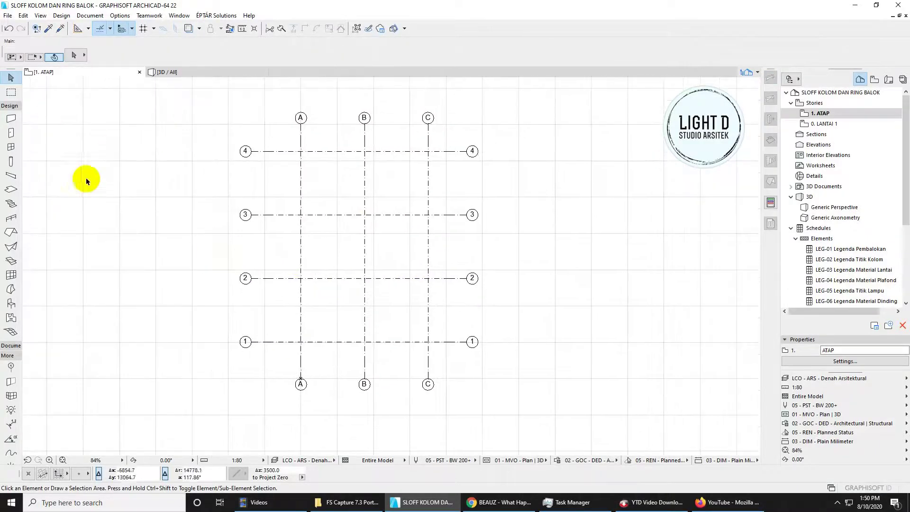
left_click(11, 162)
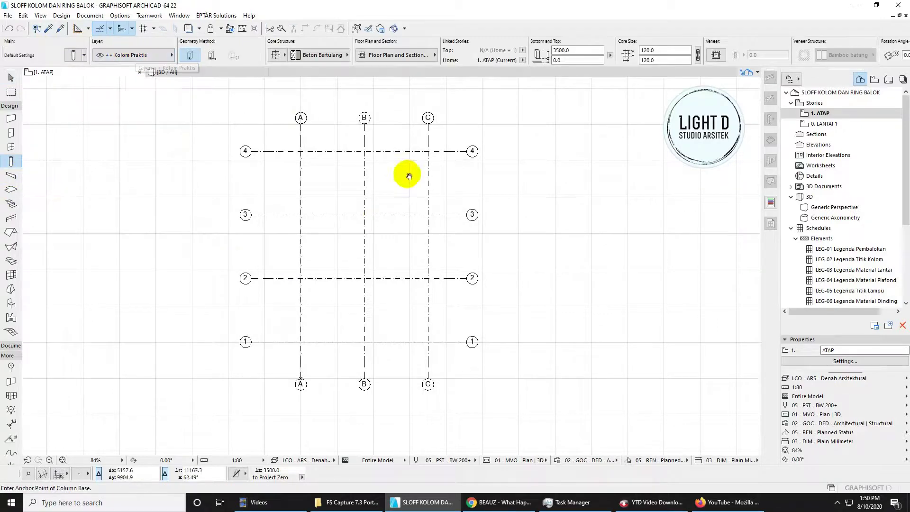
scroll(331, 303, "up", 3)
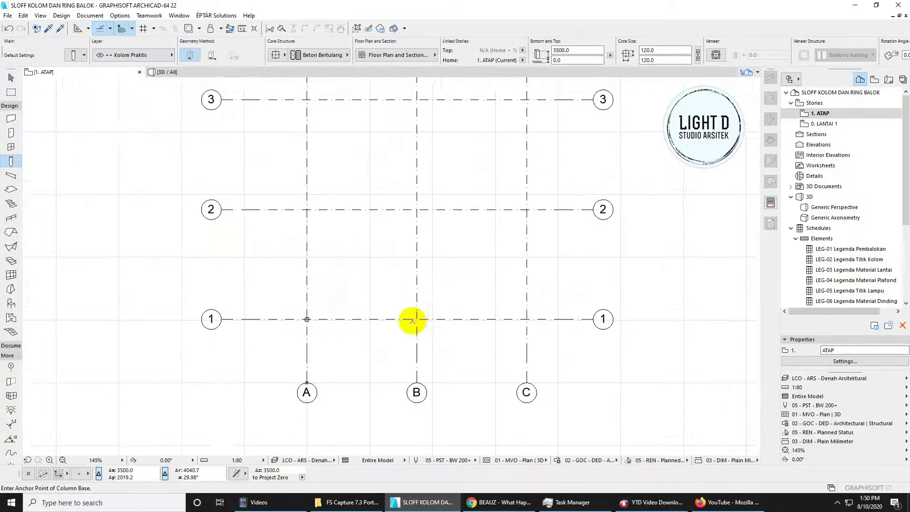
scroll(419, 318, "up", 2)
left_click(419, 318)
scroll(547, 322, "up", 2)
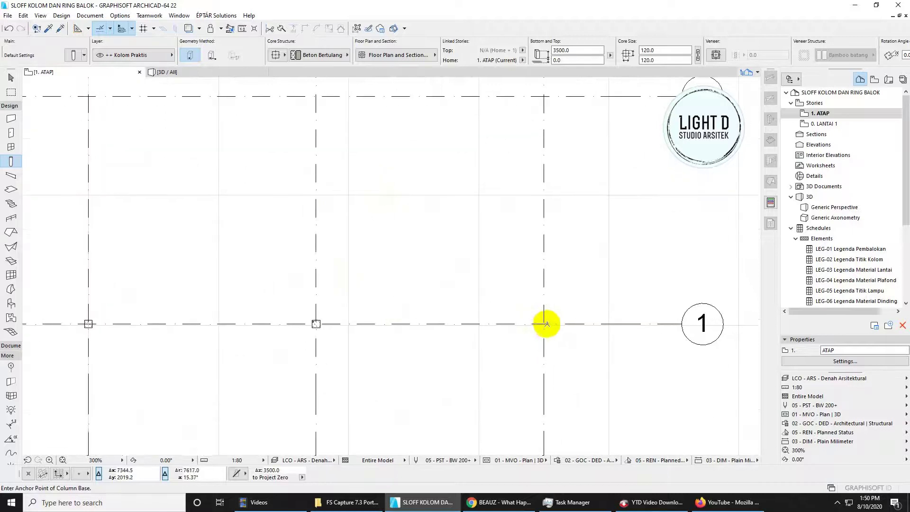
left_click(545, 323)
scroll(558, 304, "down", 2)
key("Escape")
Step: Drag a copy of the three columns on grid line 1 up to grid line 2
left_click(203, 343)
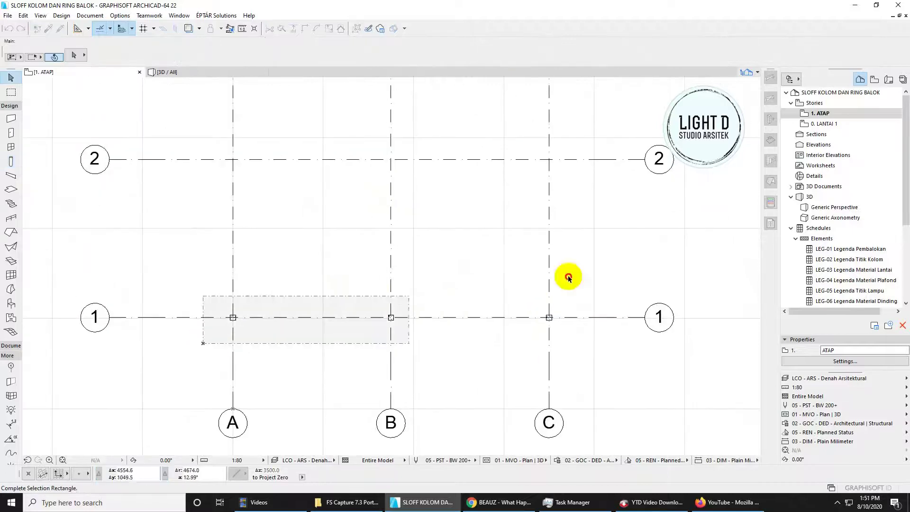
left_click(559, 307)
right_click(548, 317)
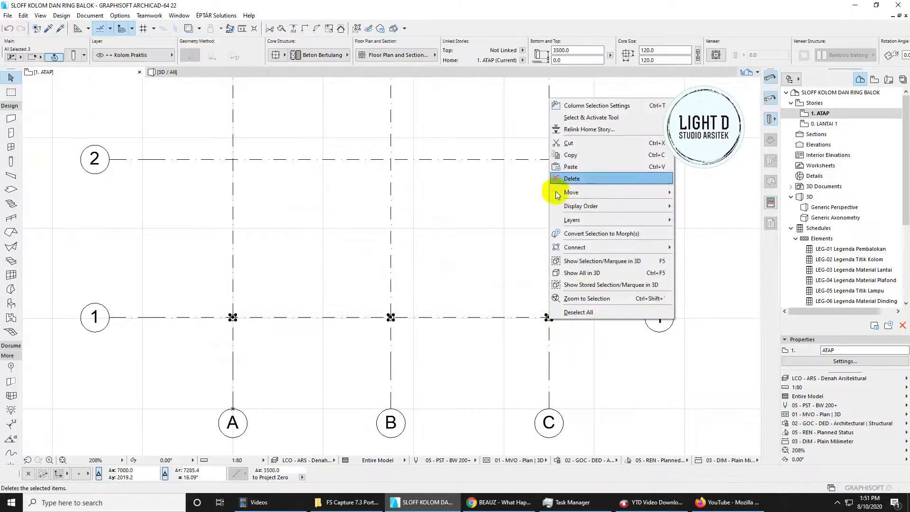
mouse_move(610, 191)
left_click(706, 242)
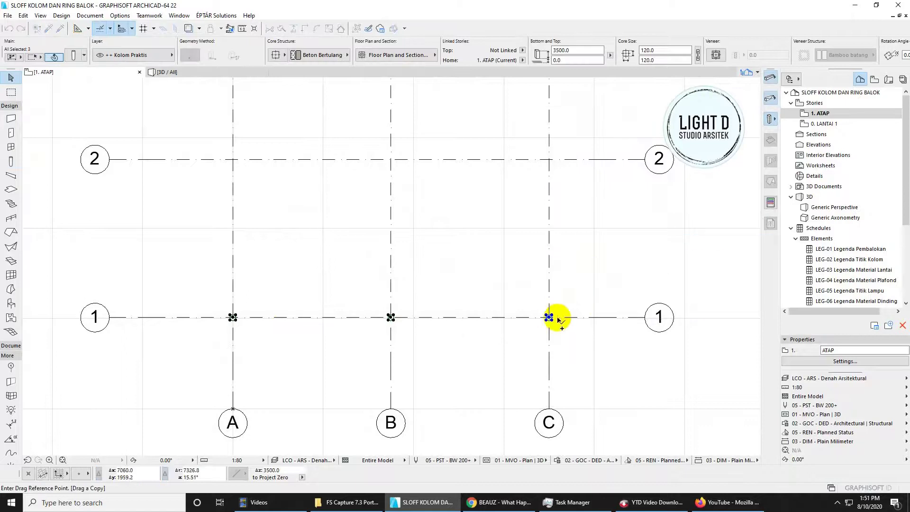
scroll(548, 317, "up", 3)
middle_click_drag(563, 97, 568, 229)
scroll(569, 229, "down", 1)
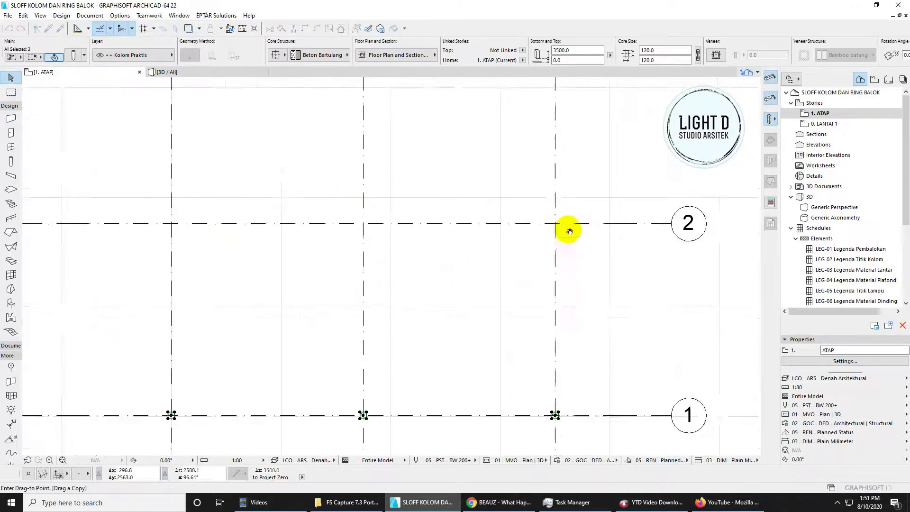
left_click(556, 221)
scroll(561, 258, "down", 2)
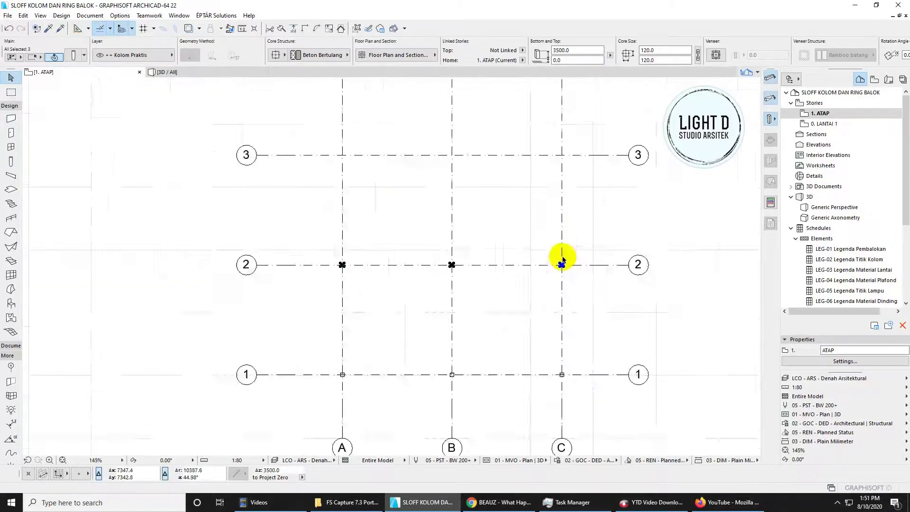
Step: Drag multiple copies of the three columns on grid line 2 to grid lines 3 and 4
scroll(559, 280, "up", 3)
right_click(559, 279)
mouse_move(598, 153)
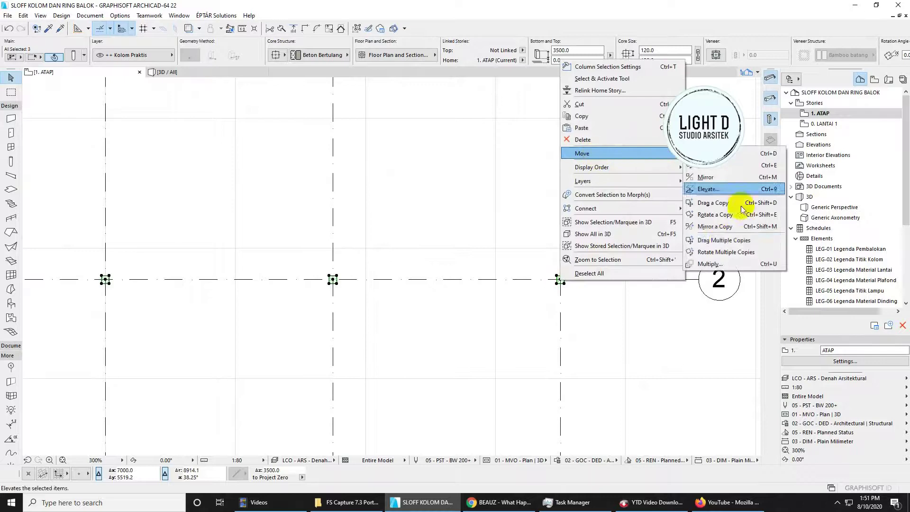
left_click(725, 241)
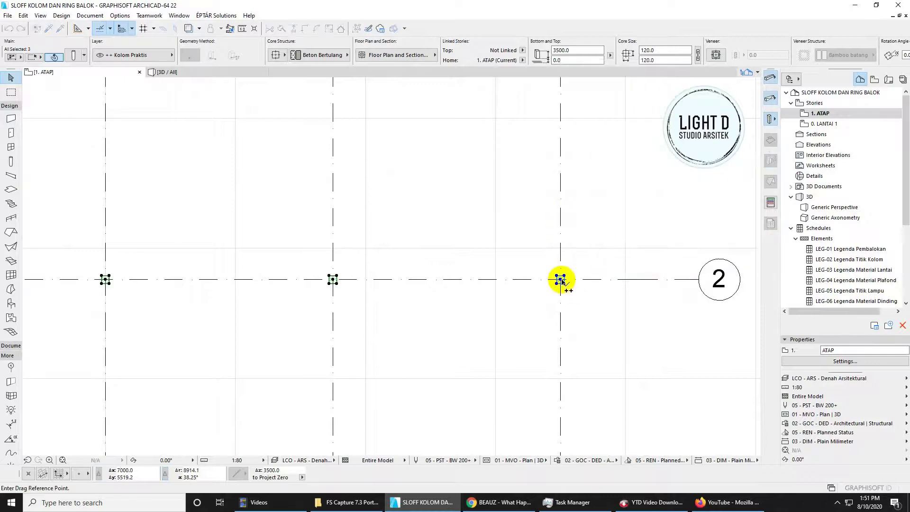
left_click(560, 280)
scroll(560, 255, "down", 2)
left_click(554, 213)
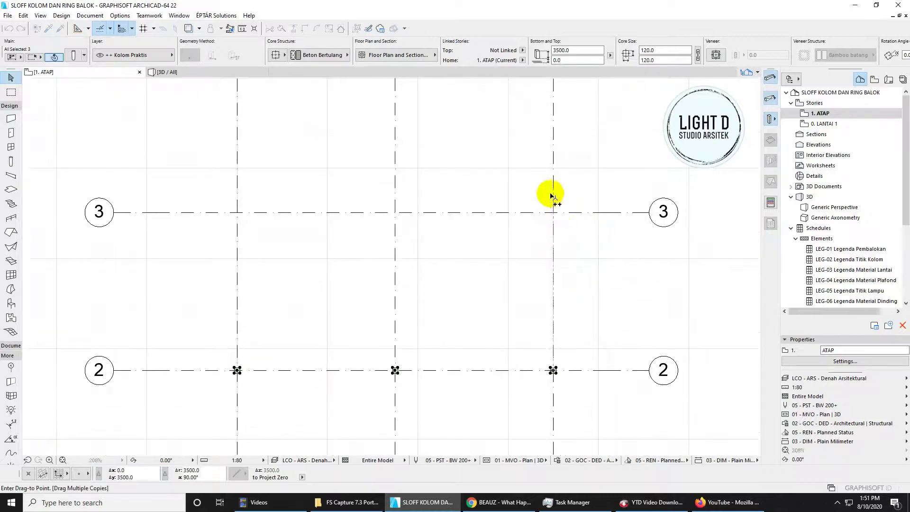
scroll(556, 181, "down", 2)
middle_click_drag(555, 181, 555, 292)
scroll(555, 213, "up", 3)
left_click(554, 196)
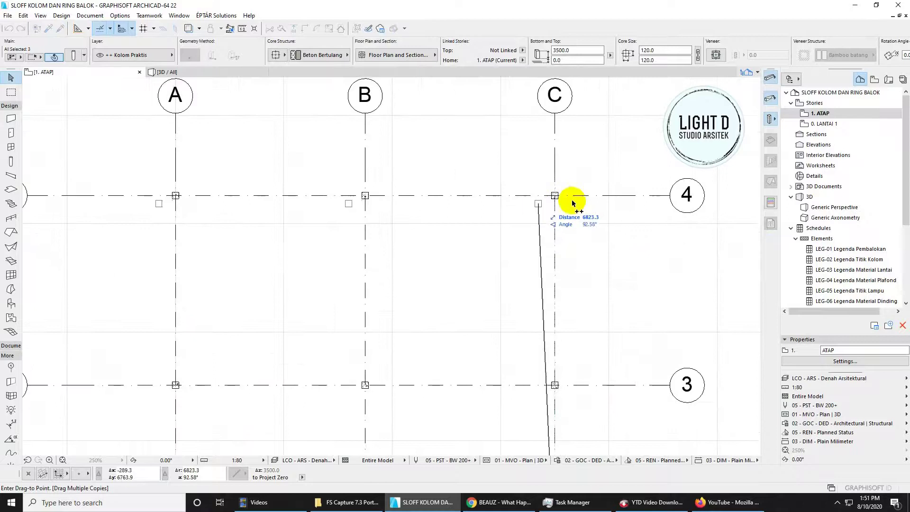
scroll(560, 201, "down", 2)
middle_click_drag(461, 295, 440, 227)
key("Escape")
key("Escape")
Step: Delete the column at the intersection of grid lines B and 2
scroll(469, 276, "down", 2)
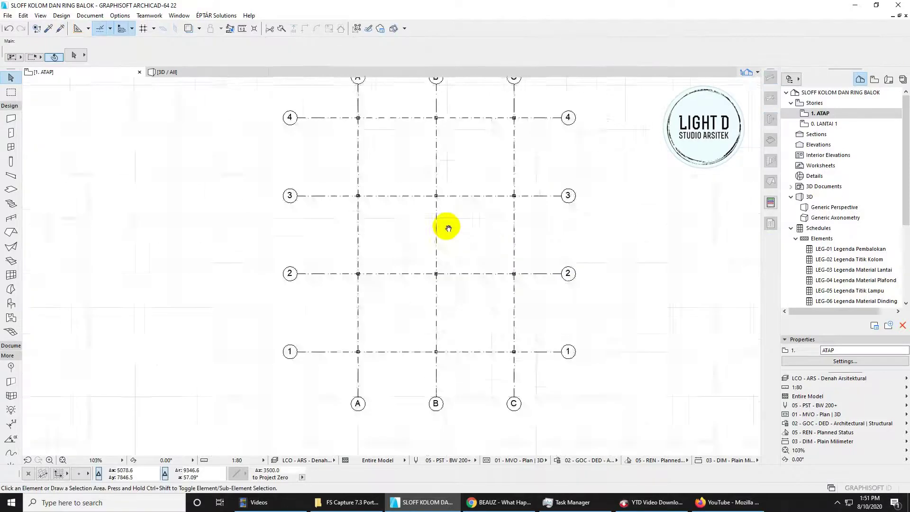
scroll(433, 258, "up", 3)
scroll(407, 189, "down", 3)
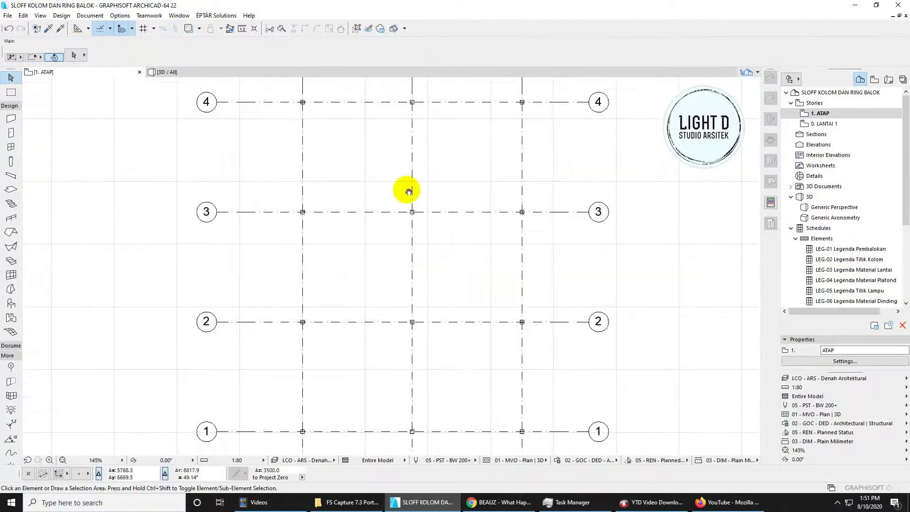
middle_click_drag(416, 158, 389, 135)
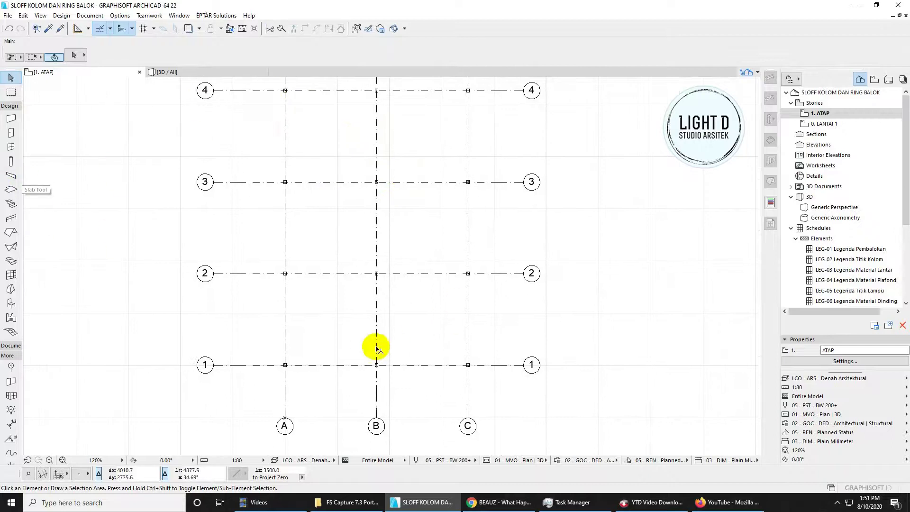
left_click_drag(366, 299, 408, 249)
key("Delete")
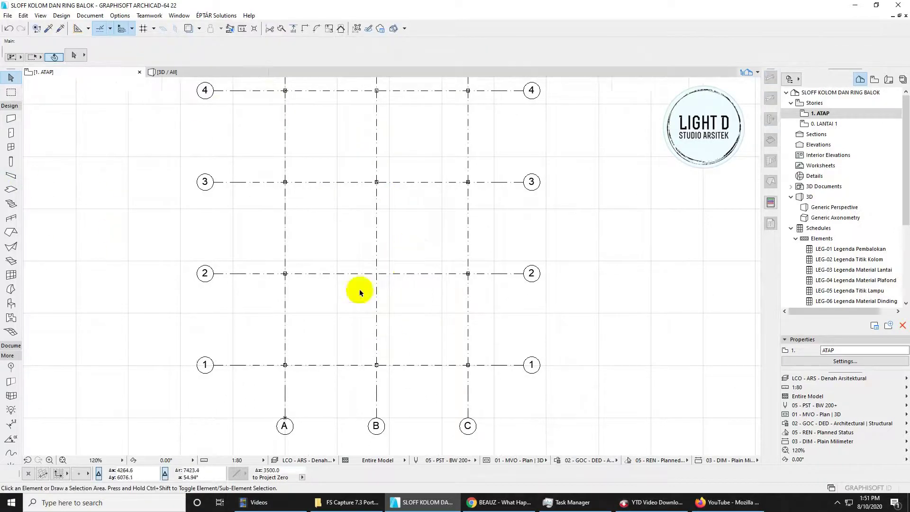
Step: Examine the column layout in plan and in the 3D view, and return to the ATAP floor plan
scroll(367, 273, "up", 2)
middle_click_drag(367, 272, 350, 409)
middle_click_drag(375, 216, 369, 186)
scroll(369, 275, "down", 2)
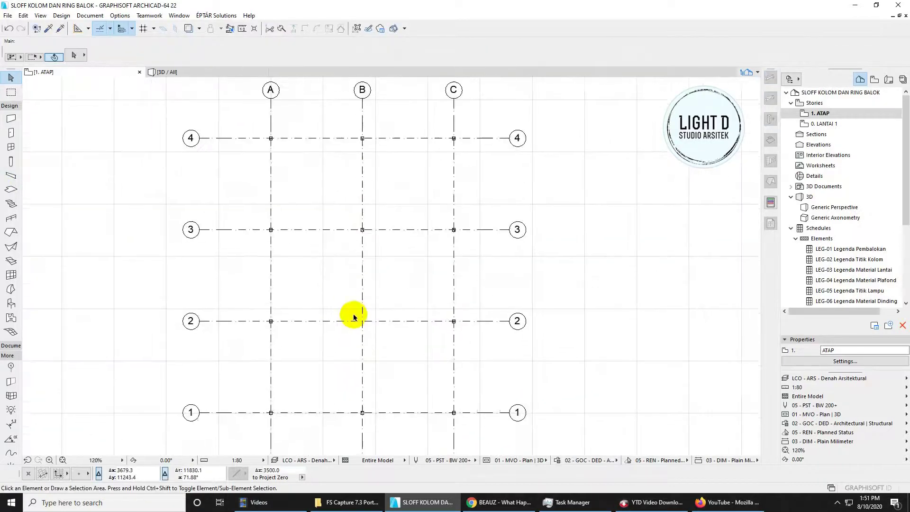
scroll(353, 317, "up", 2)
middle_click_drag(354, 316, 366, 226)
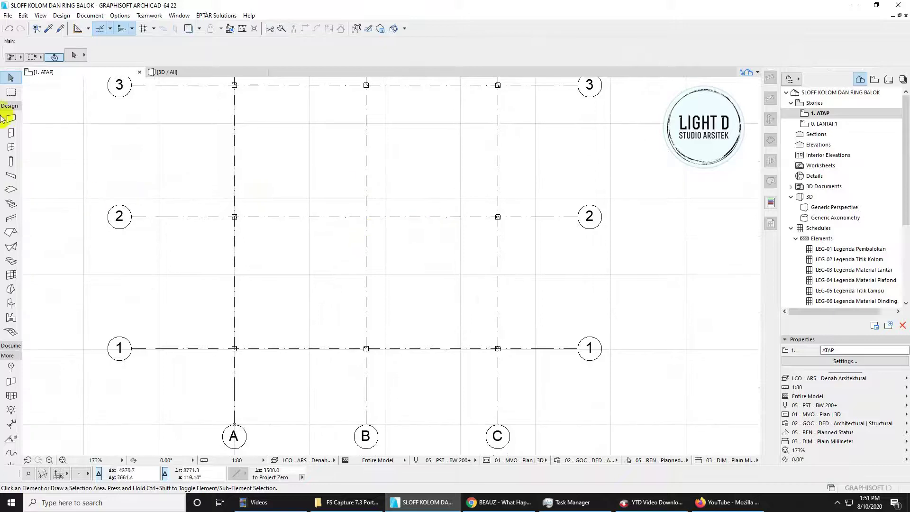
scroll(351, 214, "down", 2)
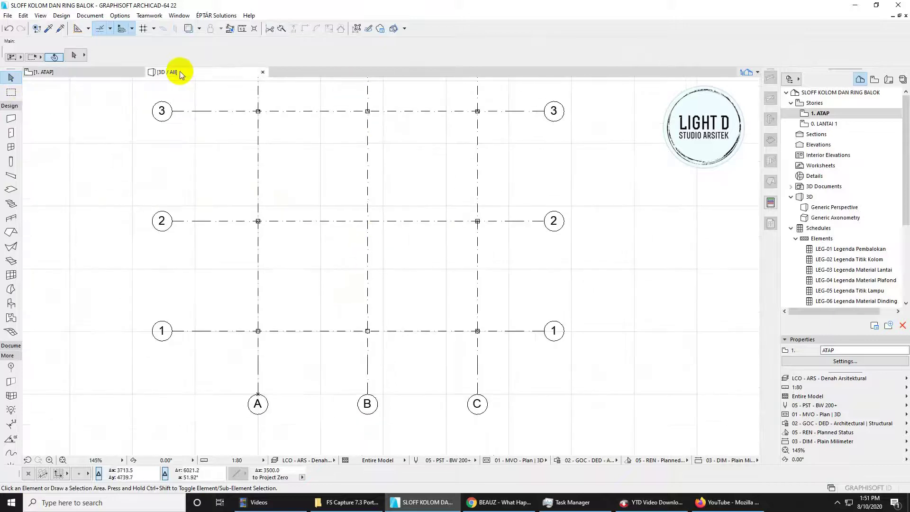
left_click(179, 72)
middle_click_drag(397, 175, 313, 231, "shift")
left_click(97, 72)
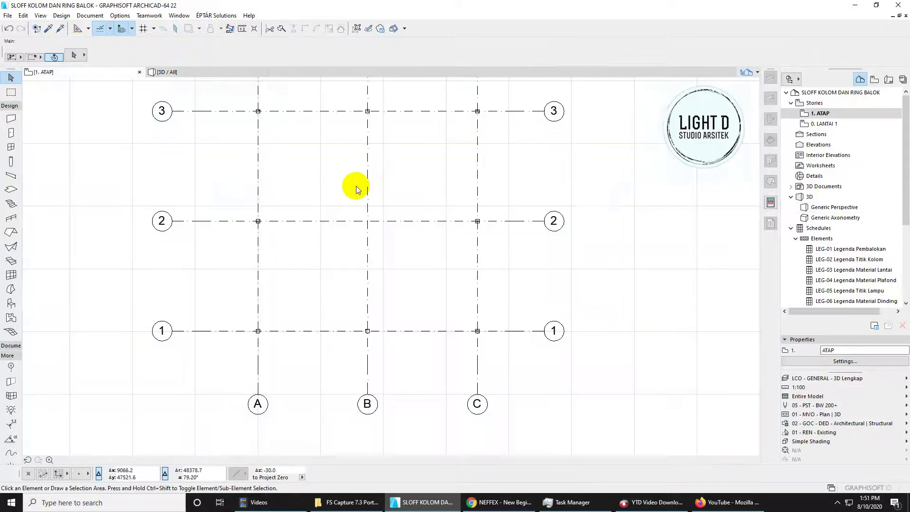
Step: Cut all the columns from the ATAP floor plan
scroll(361, 191, "up", 1)
middle_click_drag(313, 291, 305, 343)
scroll(305, 343, "down", 1)
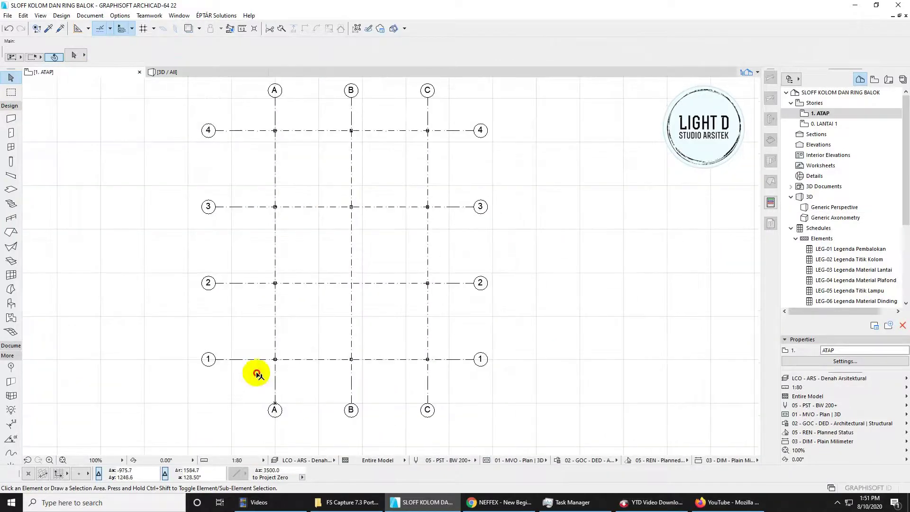
left_click_drag(256, 374, 453, 114)
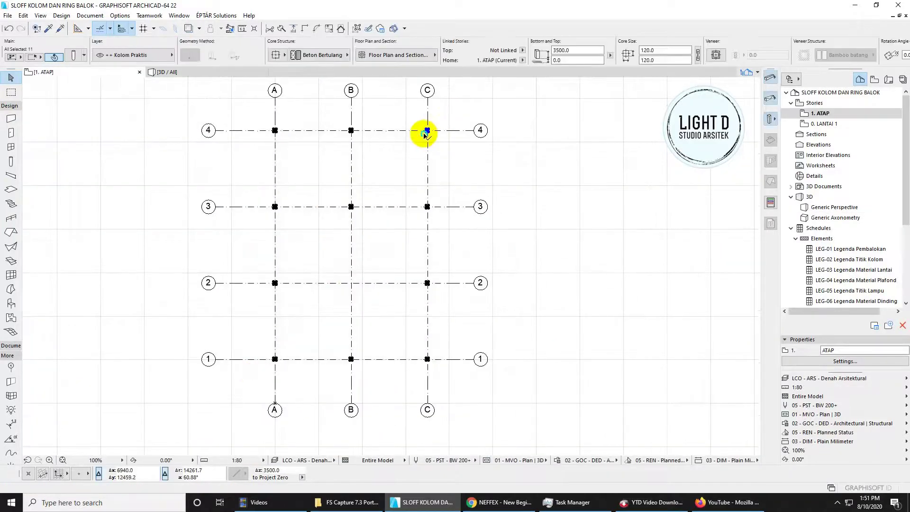
right_click(426, 134)
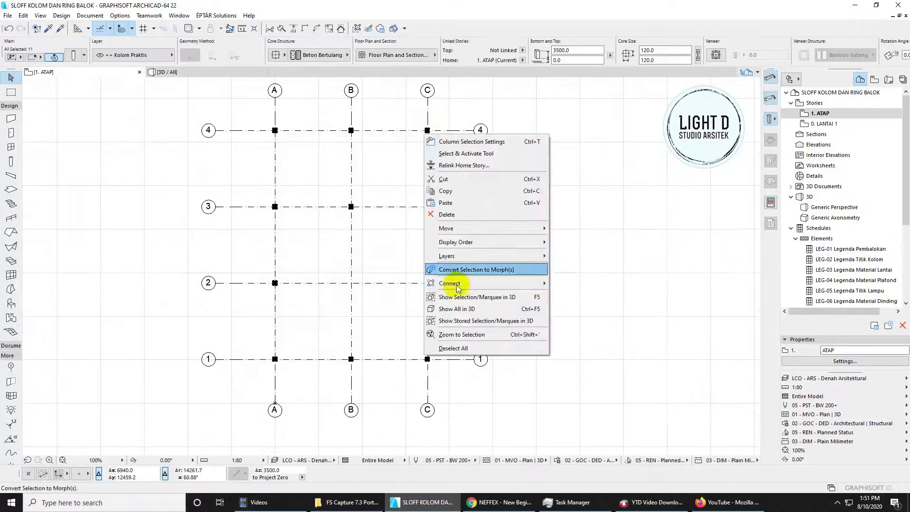
left_click(441, 179)
Step: Open the LANTAI 1 floor plan
middle_click_drag(481, 205, 500, 212)
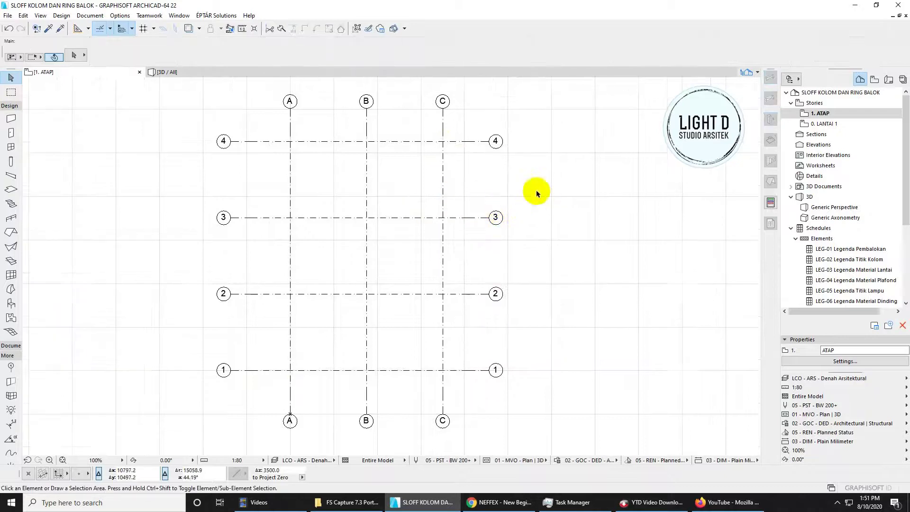
double_click(843, 125)
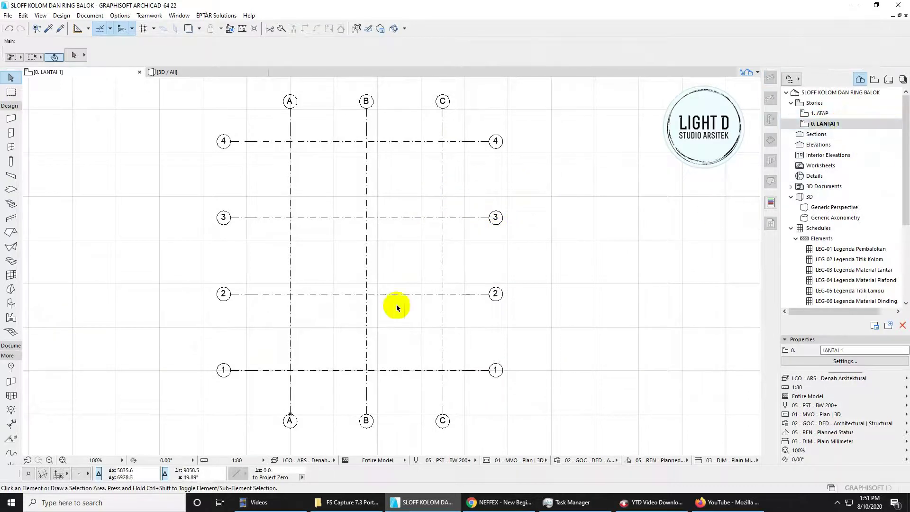
middle_click_drag(397, 307, 420, 283)
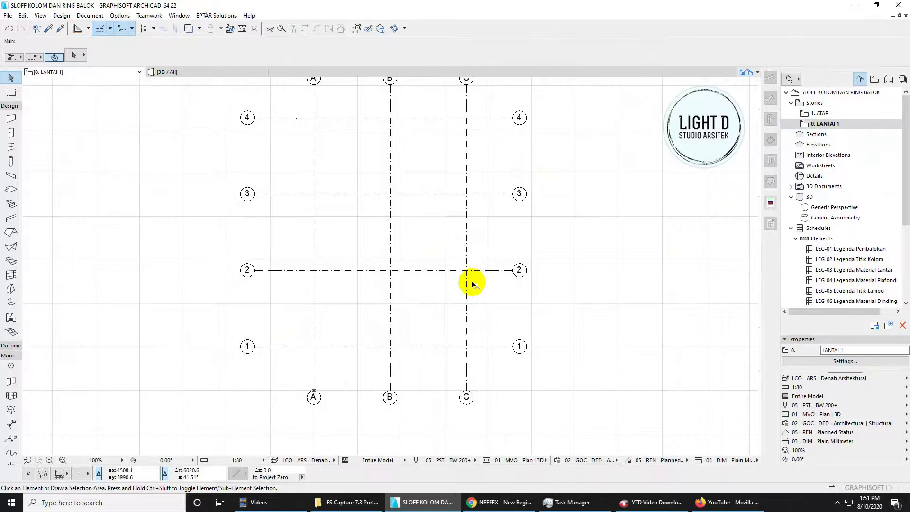
Step: Paste the cut columns onto the LANTAI 1 floor plan at their original grid intersections
right_click(664, 293)
left_click(682, 297)
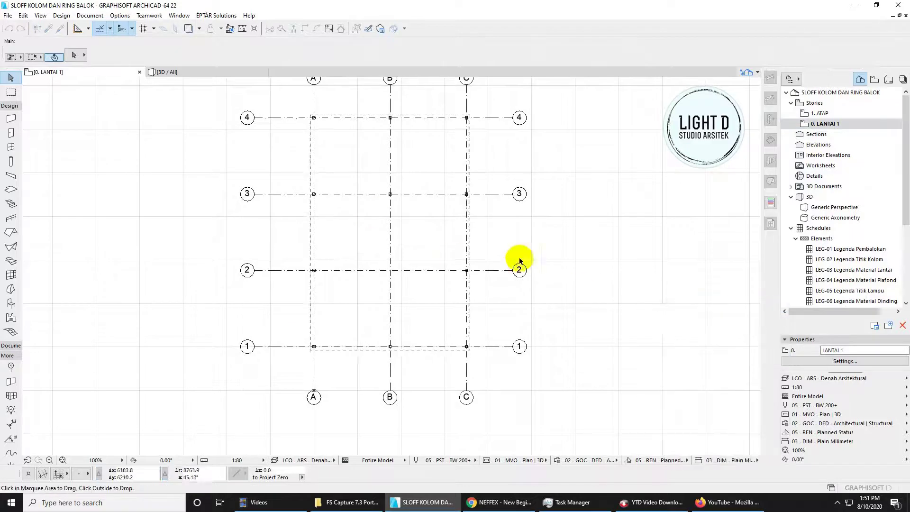
left_click(555, 247)
Step: Check the height of the column at grid intersection B-3 and examine all pasted columns in the 3D view
scroll(392, 195, "up", 3)
left_click(389, 193)
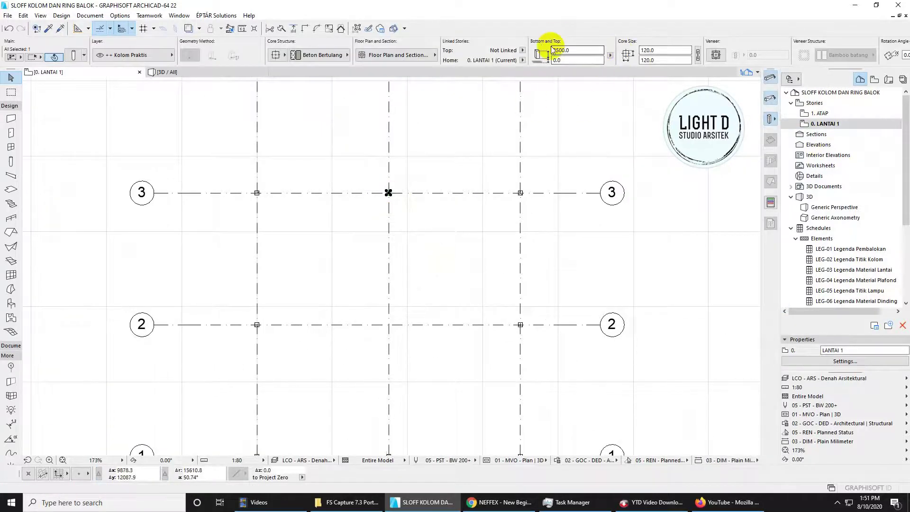
left_click(187, 70)
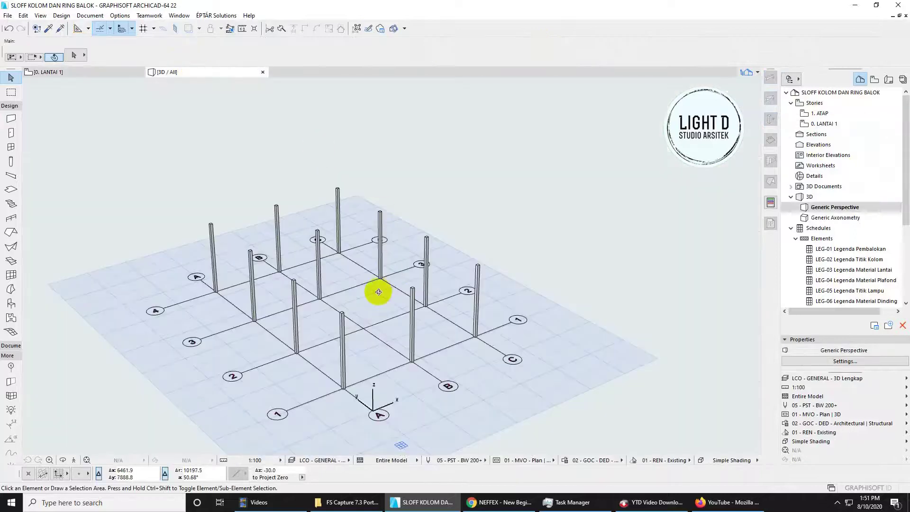
middle_click_drag(376, 290, 201, 101, "shift")
left_click(89, 78)
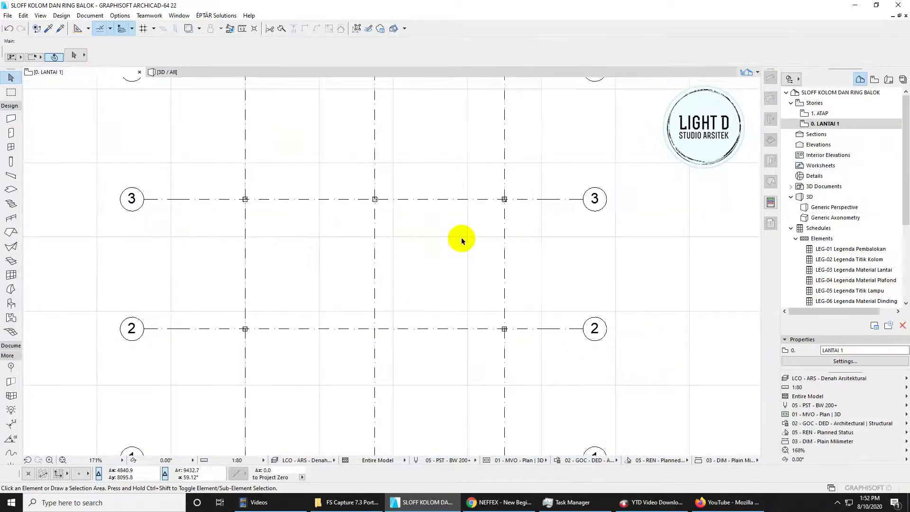
Step: Activate the Beam tool on the BEAM/Sloof layer, accepting default settings of 250 mm height and 150 mm width
scroll(445, 228, "down", 5)
scroll(427, 220, "up", 3)
scroll(412, 152, "up", 1)
middle_click_drag(415, 169, 421, 71)
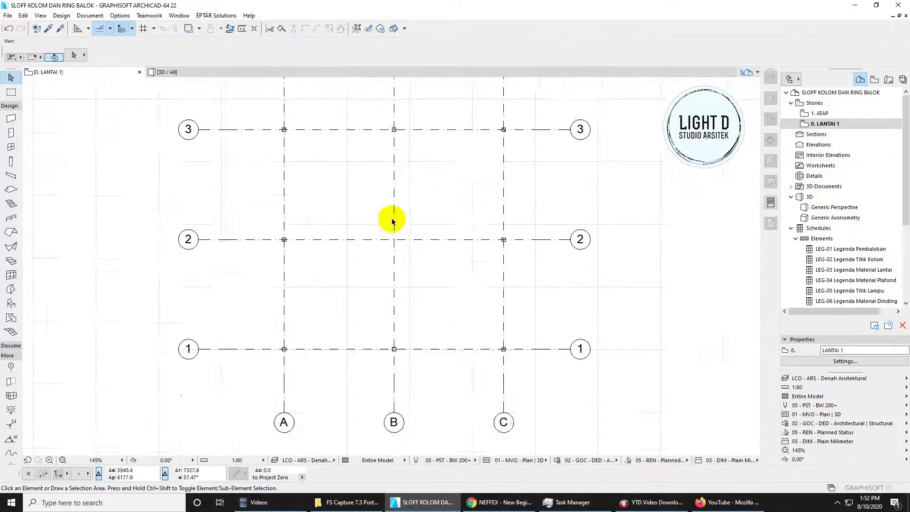
scroll(347, 332, "up", 2)
middle_click_drag(349, 313, 316, 328)
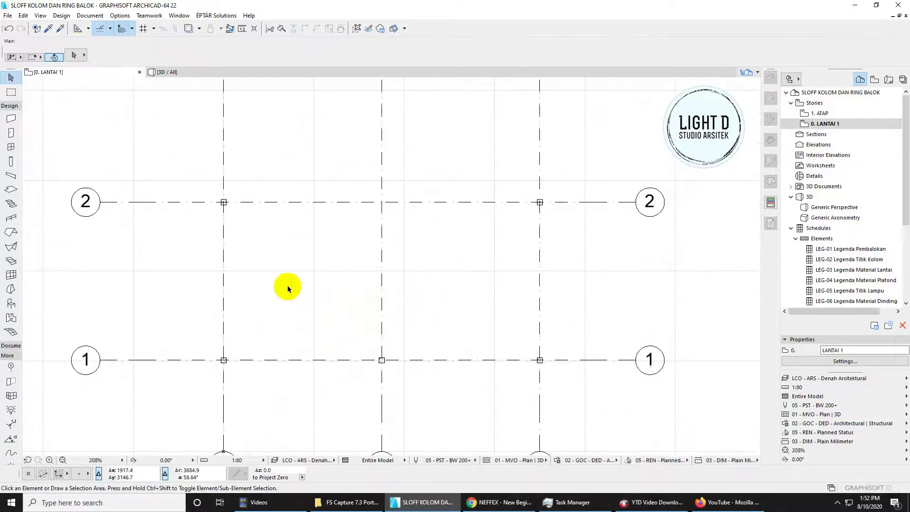
left_click(10, 176)
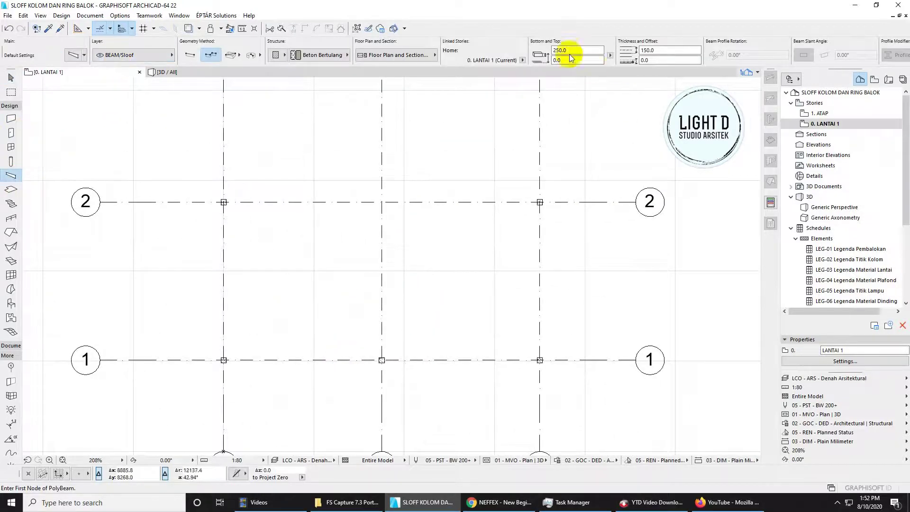
middle_click_drag(112, 191, 160, 138)
scroll(305, 263, "down", 1)
middle_click_drag(305, 263, 303, 252)
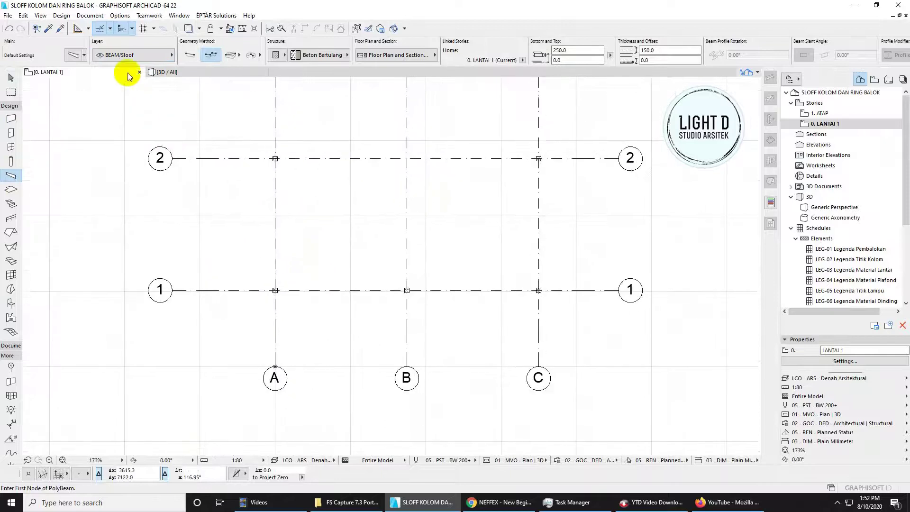
left_click(128, 58)
left_click(79, 55)
left_click(72, 56)
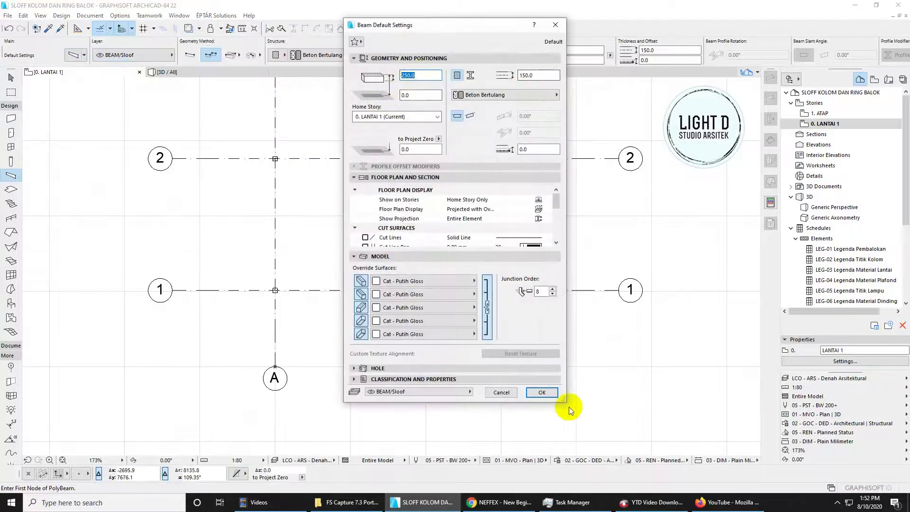
left_click(542, 392)
Step: Start a chained sloof beam at grid intersection A-1 and run it through A-4 and B-4 to B-3
scroll(263, 300, "up", 4)
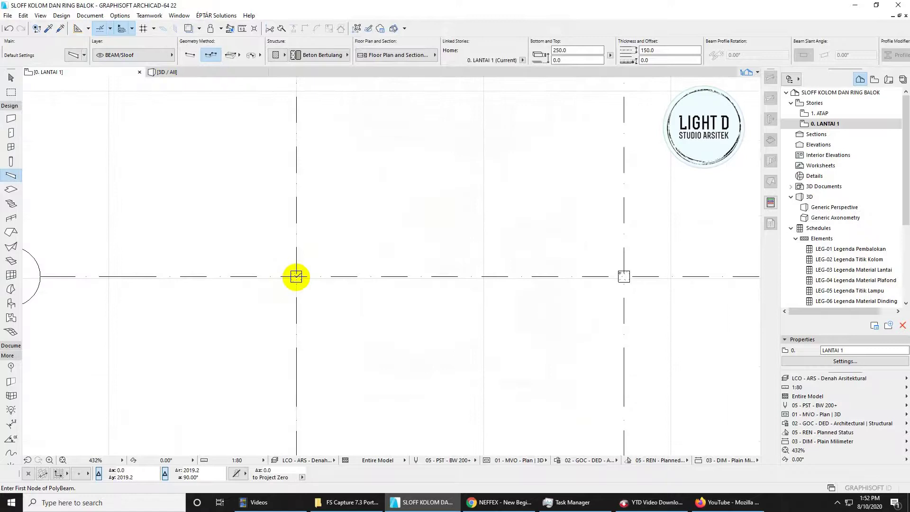
left_click(296, 277)
scroll(310, 263, "down", 4)
middle_click_drag(288, 111, 263, 304)
middle_click_drag(292, 176, 278, 303)
scroll(287, 195, "down", 1)
scroll(276, 199, "up", 4)
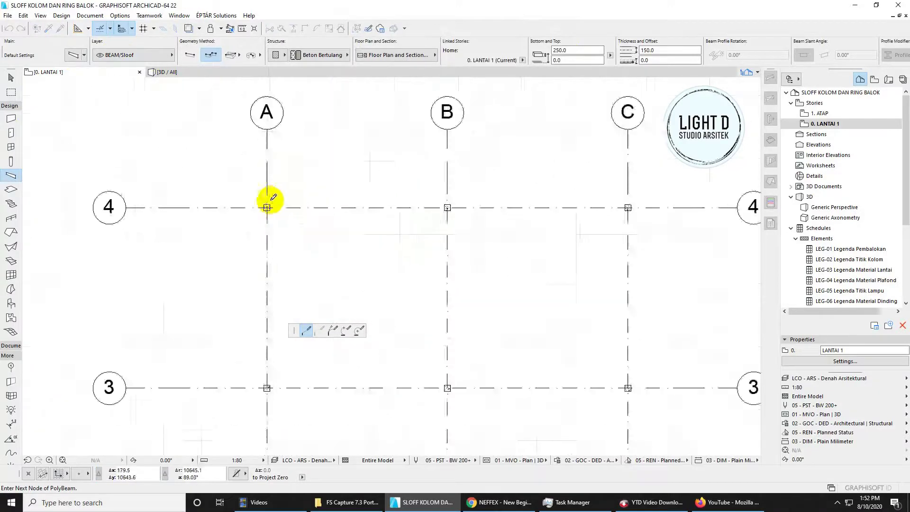
left_click(493, 210)
middle_click_drag(482, 308, 408, 141)
scroll(414, 272, "up", 1)
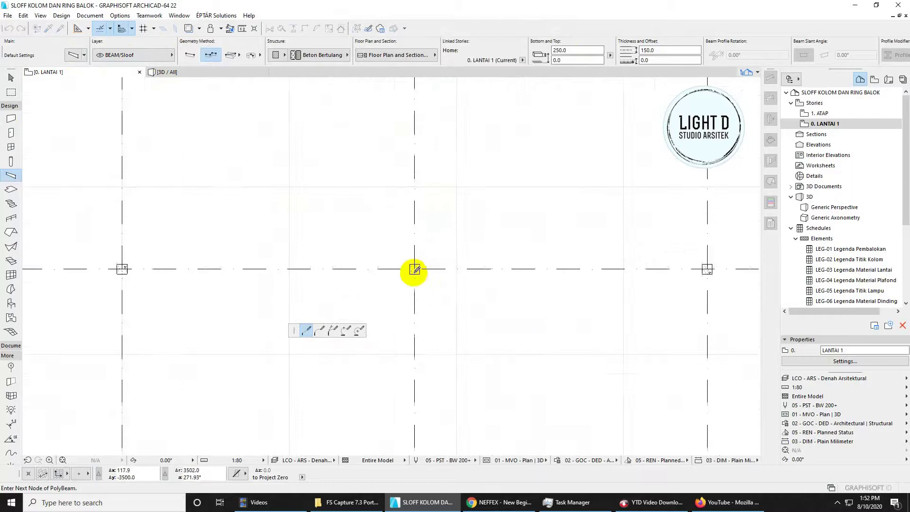
scroll(415, 270, "up", 1)
left_click(412, 268)
Step: Continue the chained sloof beam from B-3 through C-3 and C-1 to grid intersection B-1
scroll(524, 263, "up", 3)
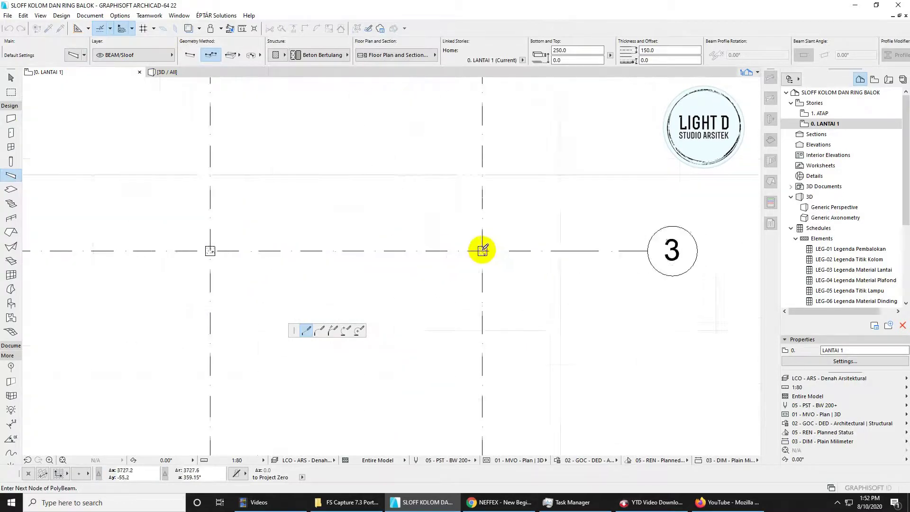
scroll(518, 186, "down", 4)
scroll(514, 265, "up", 4)
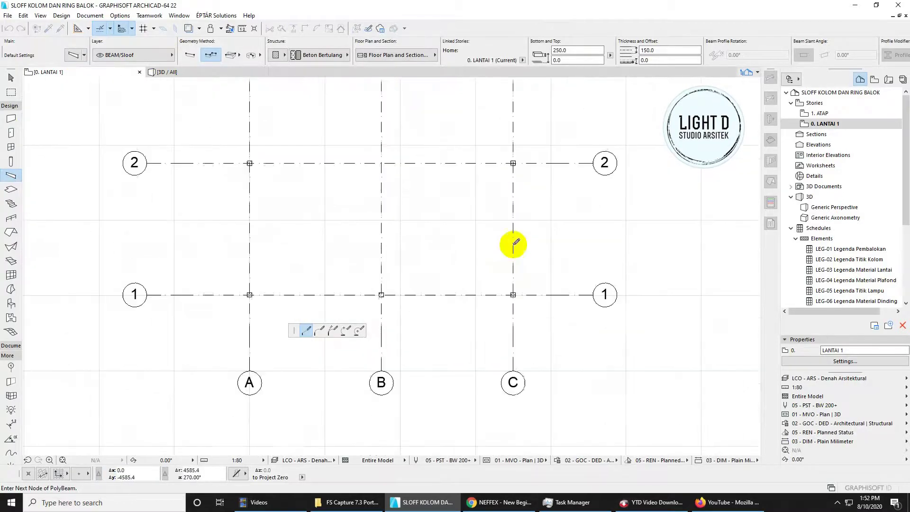
left_click(514, 294)
scroll(287, 291, "up", 2)
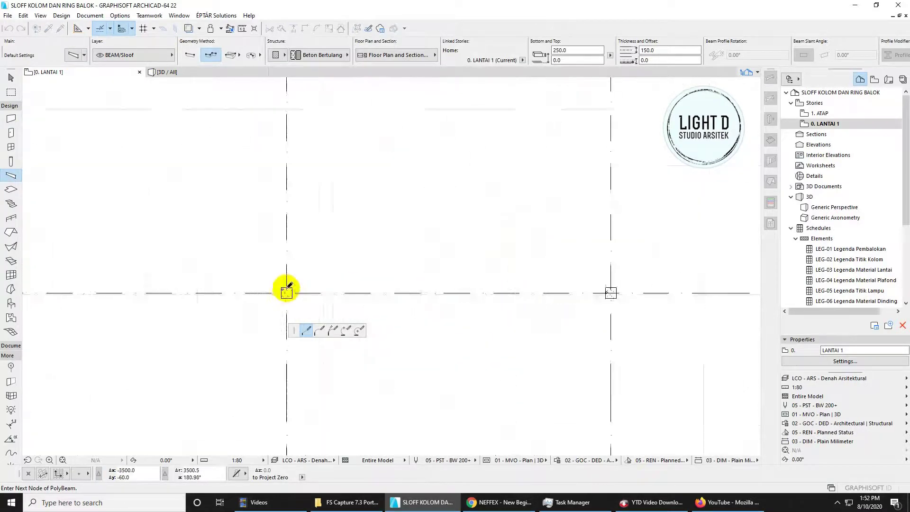
left_click(286, 292)
Step: Close the sloof beam chain with a rectangular projection beyond grid line 1, from B-1 outward, across to grid line A and back to A-1
scroll(290, 288, "down", 1)
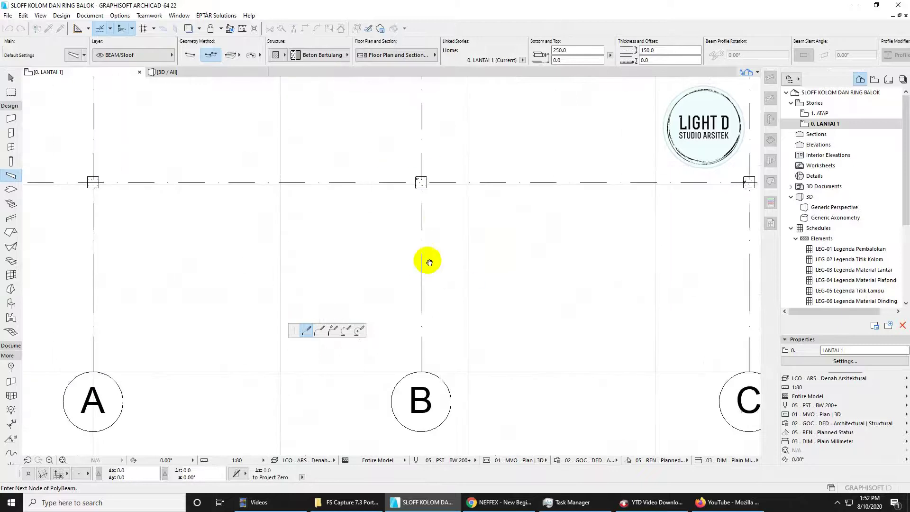
type("00")
key("Return")
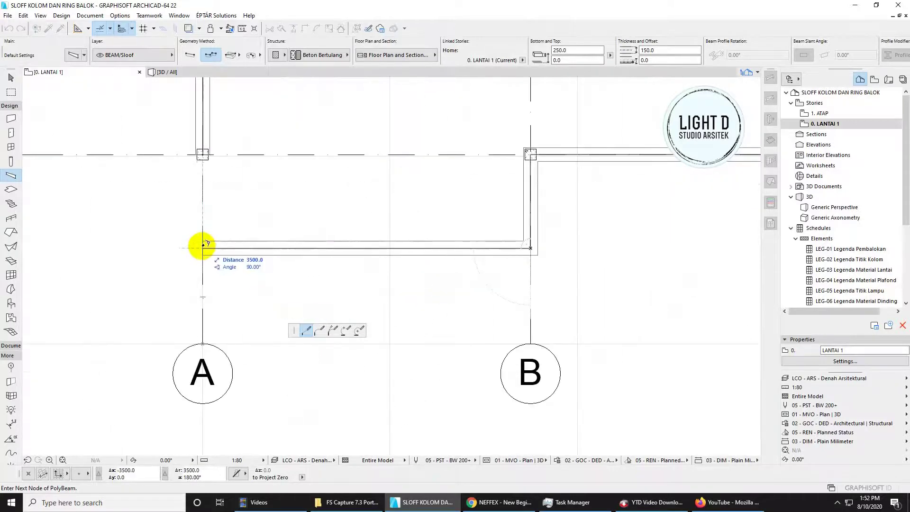
key("shift")
left_click(205, 245)
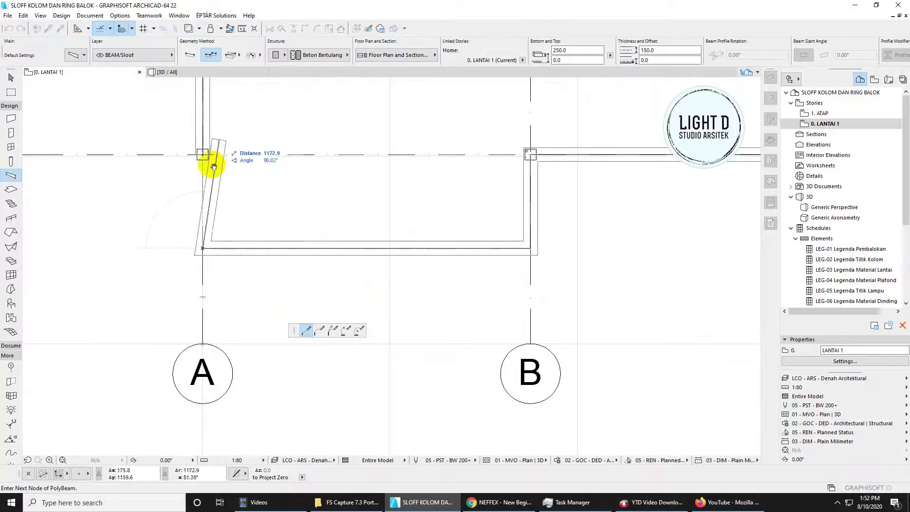
double_click(191, 195)
scroll(364, 231, "down", 4)
middle_click_drag(364, 231, 340, 307)
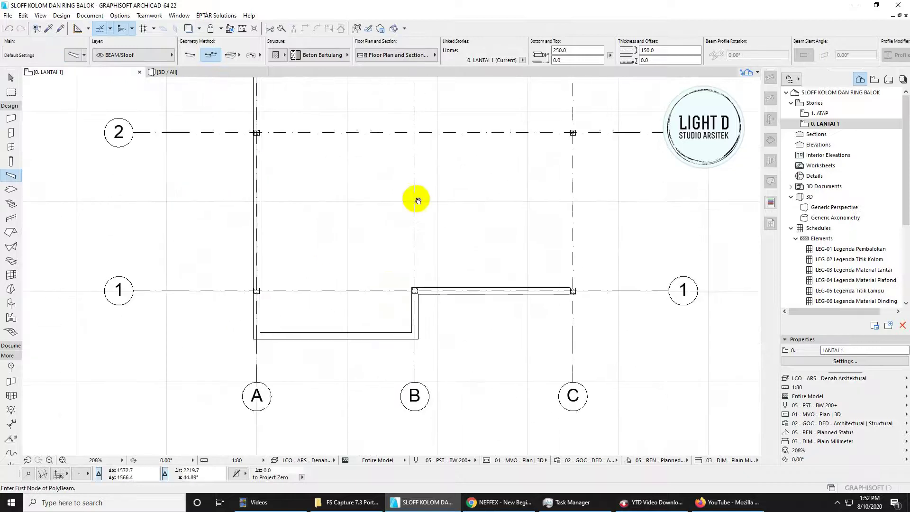
key("Escape")
Step: Activate the Beam tool again and set its layer to SLOOF DINDING PAGAR
scroll(416, 199, "down", 3)
middle_click_drag(416, 199, 389, 337)
scroll(365, 191, "up", 2)
scroll(381, 187, "up", 2)
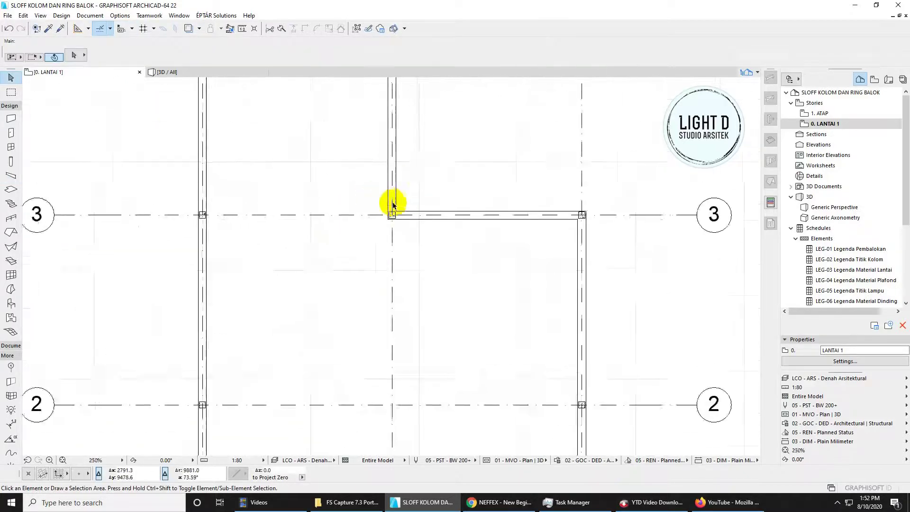
scroll(394, 203, "down", 2)
middle_click_drag(443, 108, 398, 228)
scroll(297, 174, "up", 1)
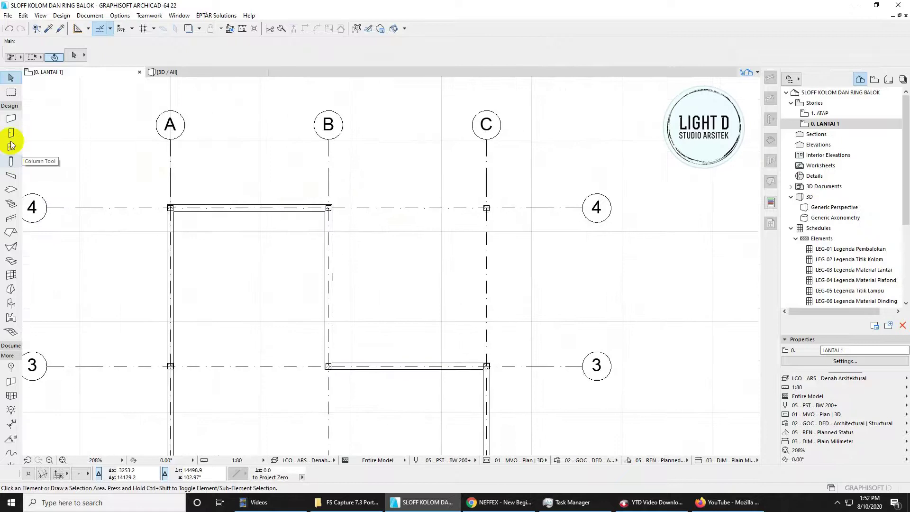
left_click(11, 175)
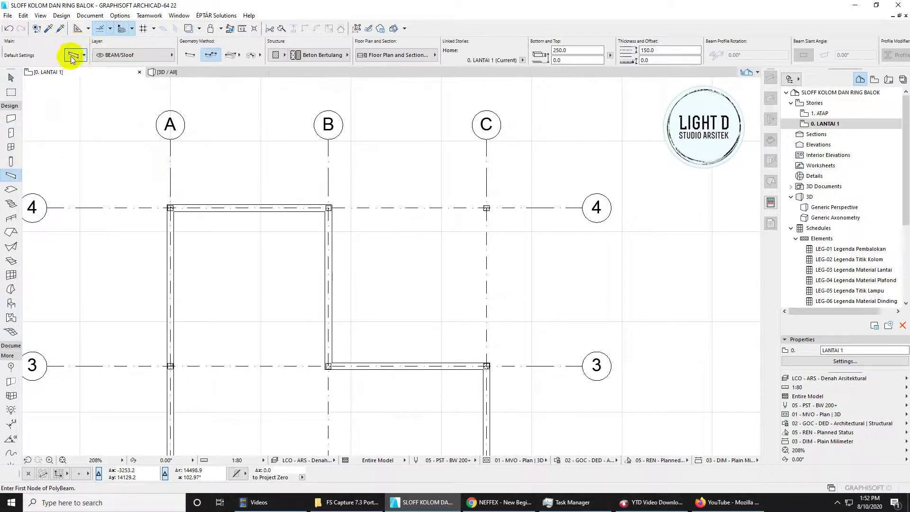
left_click(117, 56)
left_click(235, 79)
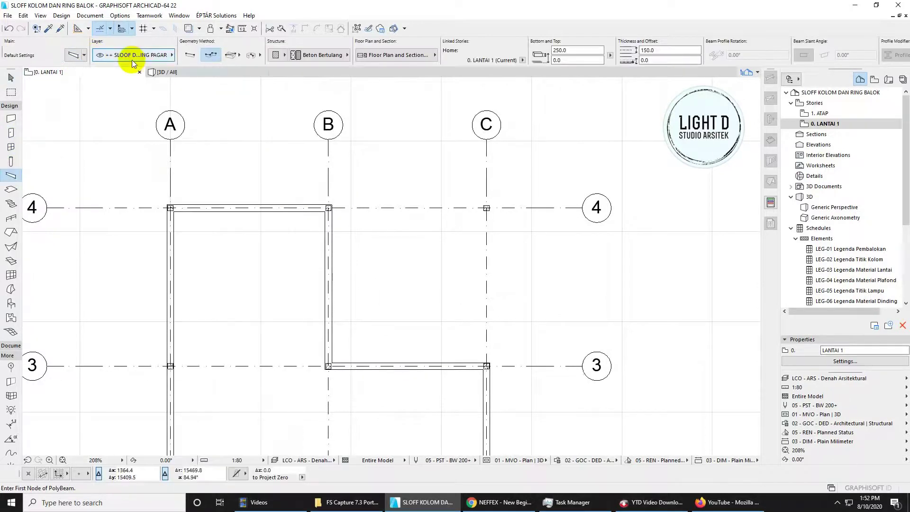
Step: Draw chained fence-wall sloof beams from grid intersection C-3 through C-4 to B-4
scroll(465, 326, "up", 2)
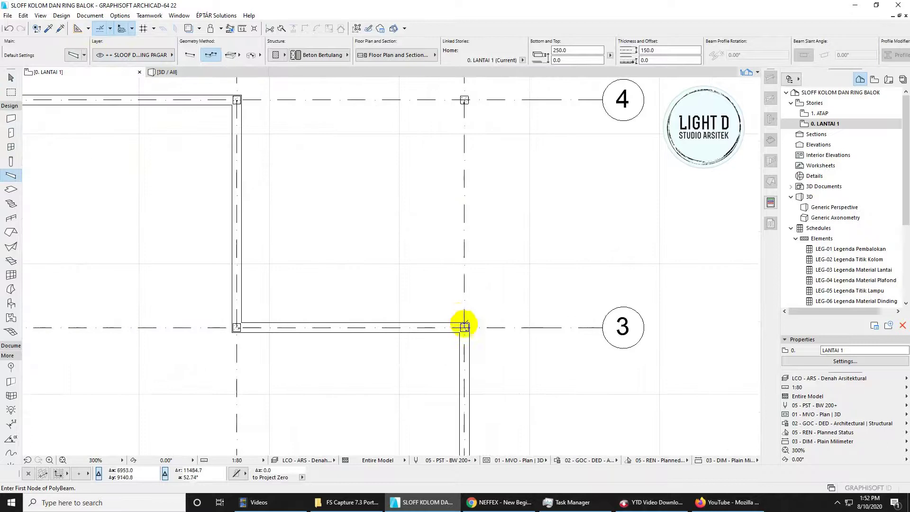
left_click(465, 327)
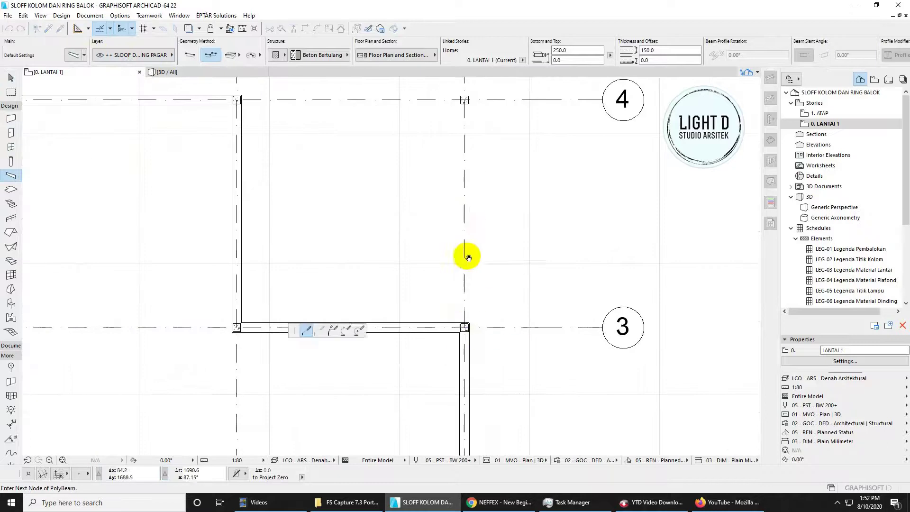
left_click(461, 195)
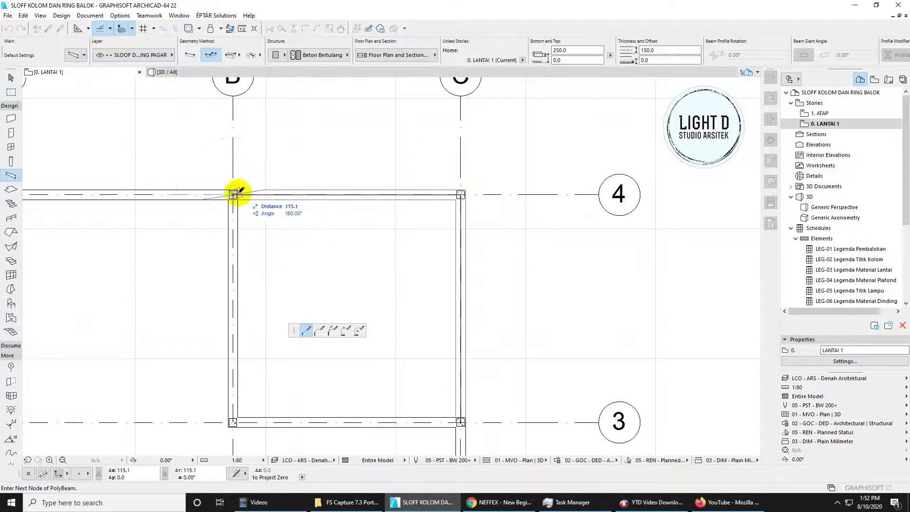
left_click(233, 194)
key("Escape")
left_click(373, 199)
scroll(397, 219, "down", 3)
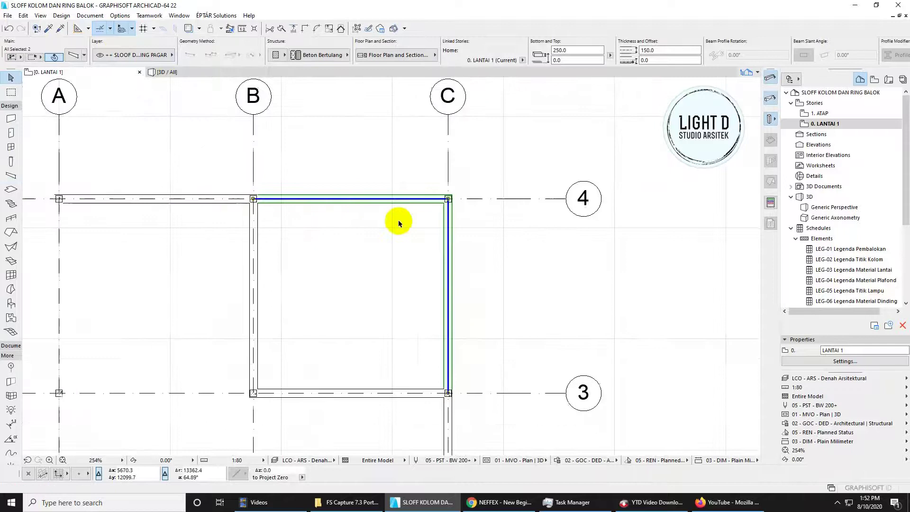
key("Escape")
Step: In the 3D view, set the height of the two SLOOF DINDING PAGAR beams to 150 mm
left_click(198, 74)
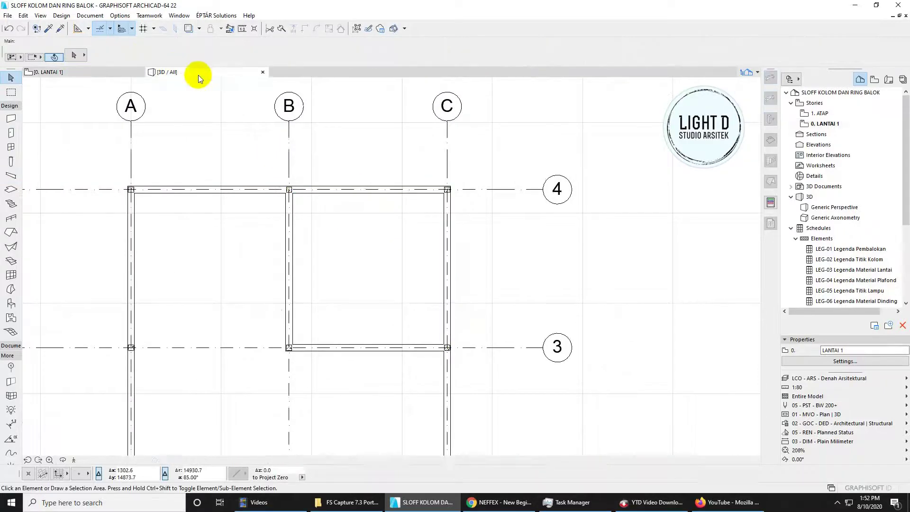
middle_click_drag(433, 258, 153, 228, "shift")
scroll(352, 304, "up", 2)
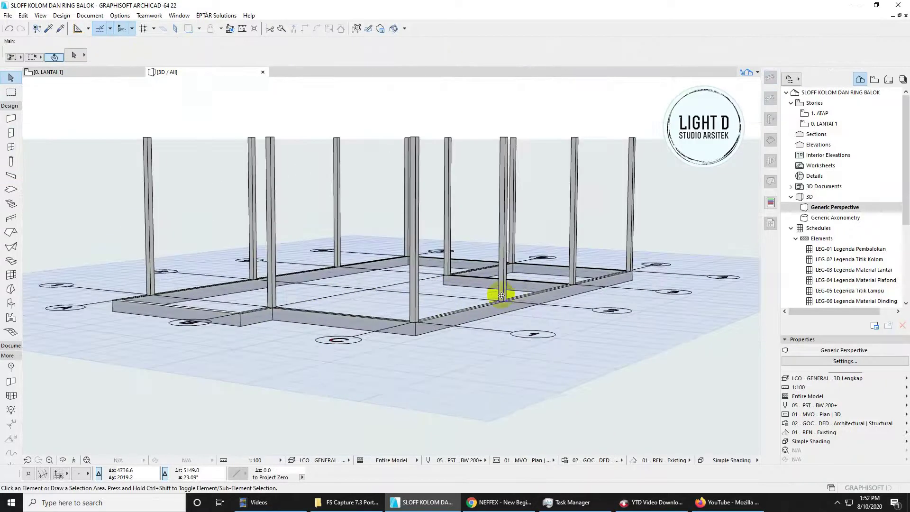
middle_click_drag(499, 294, 459, 315, "shift")
middle_click_drag(402, 311, 337, 351)
scroll(338, 352, "up", 3)
middle_click_drag(415, 347, 525, 332)
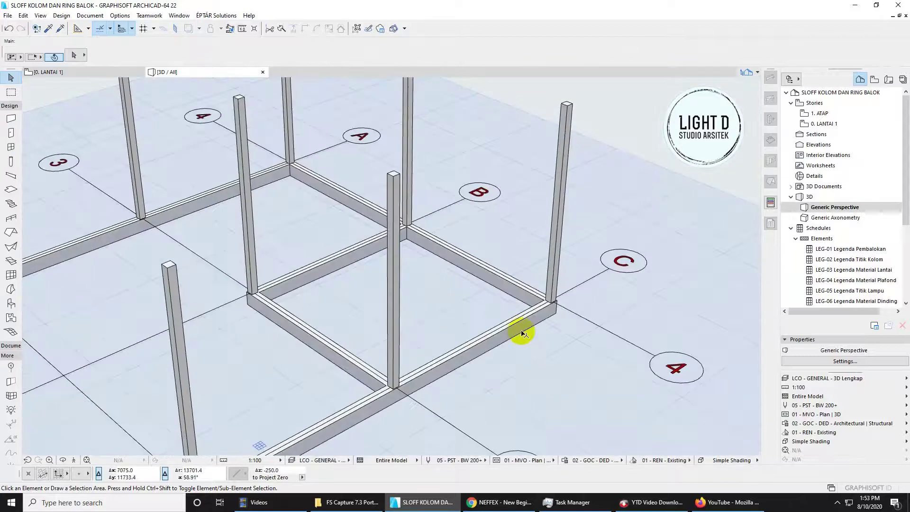
left_click(464, 248)
key("ctrl+t")
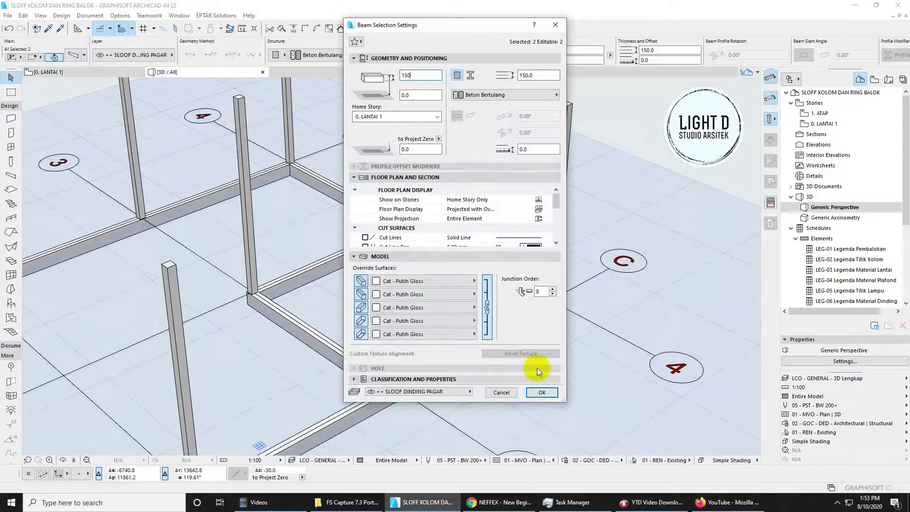
left_click(540, 391)
key("Escape")
Step: Set the height of the corner column at grid intersection C-4 to 2500 mm
scroll(518, 311, "up", 10)
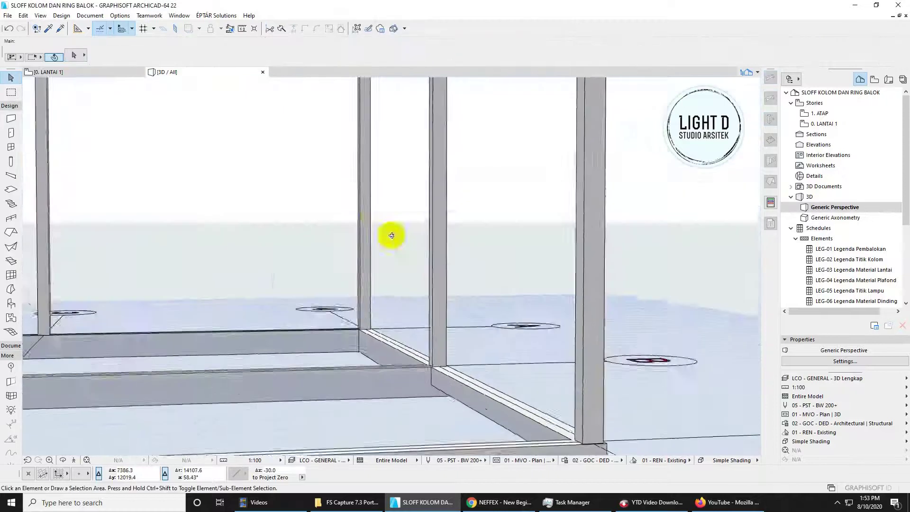
middle_click_drag(392, 236, 538, 332, "shift")
scroll(504, 290, "down", 3)
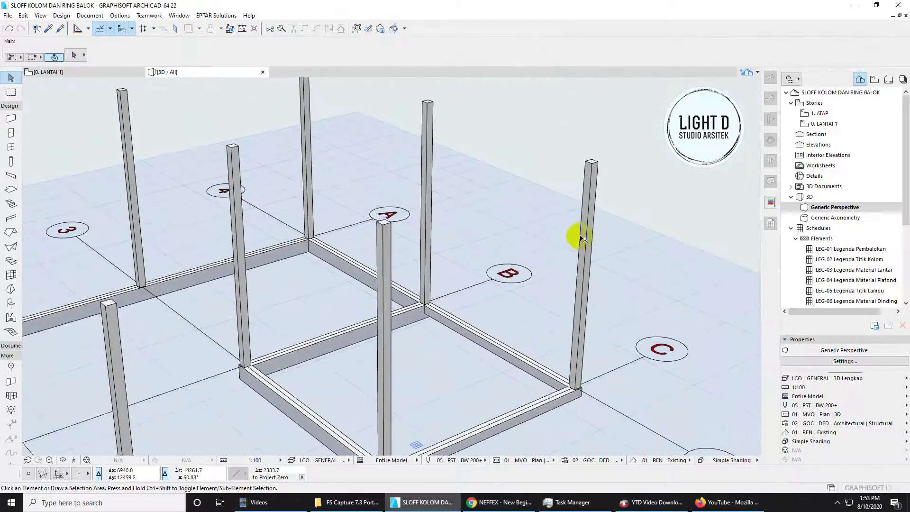
left_click(585, 235)
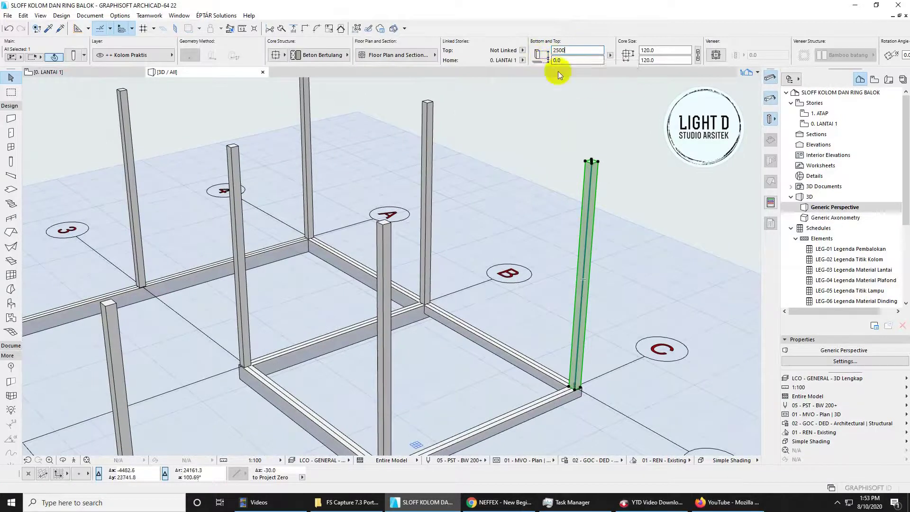
left_click(645, 220)
scroll(645, 220, "down", 1)
scroll(463, 272, "down", 2)
middle_click_drag(463, 272, 343, 290, "shift")
Step: In the LANTAI 1 floor plan, copy the columns at A-1 and B-1 onto the two outer corners of the sloof beams beyond grid line 1
left_click(60, 73)
scroll(324, 280, "down", 5)
mouse_move(308, 440)
middle_mouse_down()
mouse_move(300, 291)
mouse_move(308, 242)
middle_mouse_up()
scroll(268, 221, "up", 10)
mouse_move(140, 198)
left_mouse_down()
mouse_move(573, 135)
mouse_move(525, 157)
left_mouse_up()
right_click(528, 266)
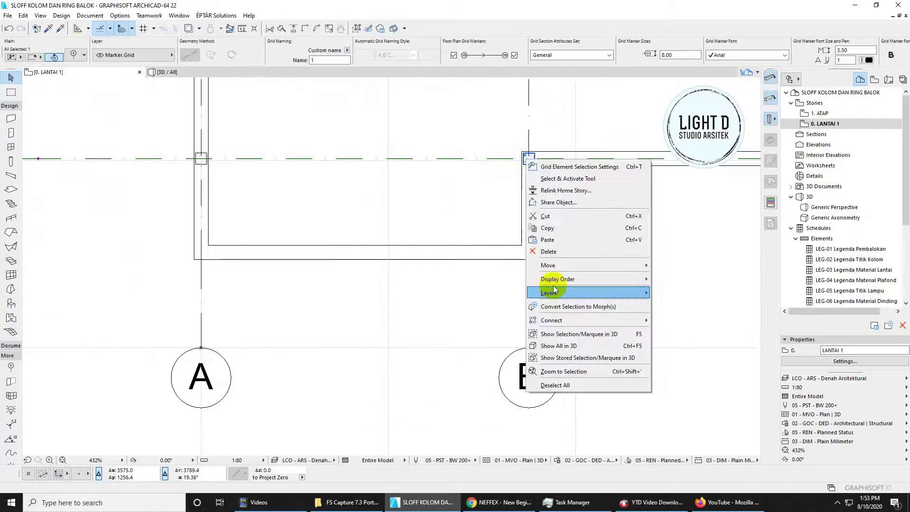
left_click(183, 203)
left_click_drag(147, 206, 575, 139)
left_click(575, 138)
right_click(526, 167)
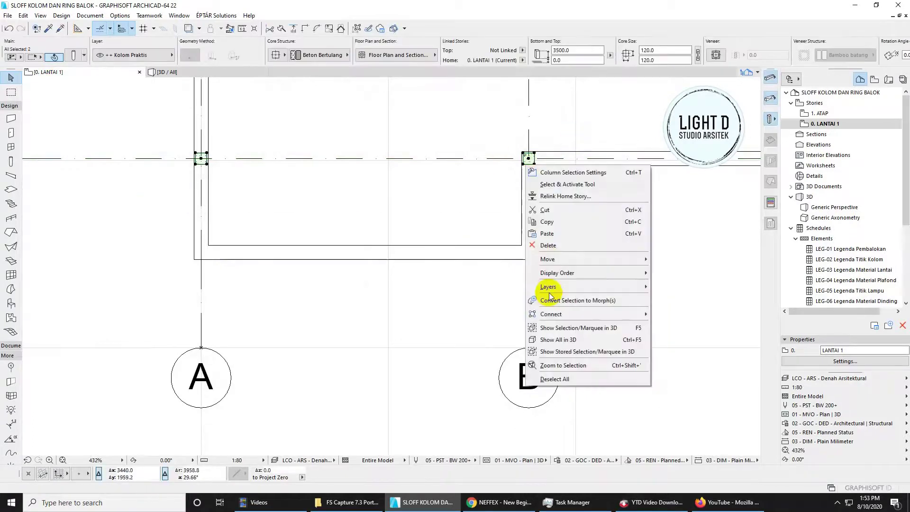
mouse_move(575, 260)
left_click(679, 309)
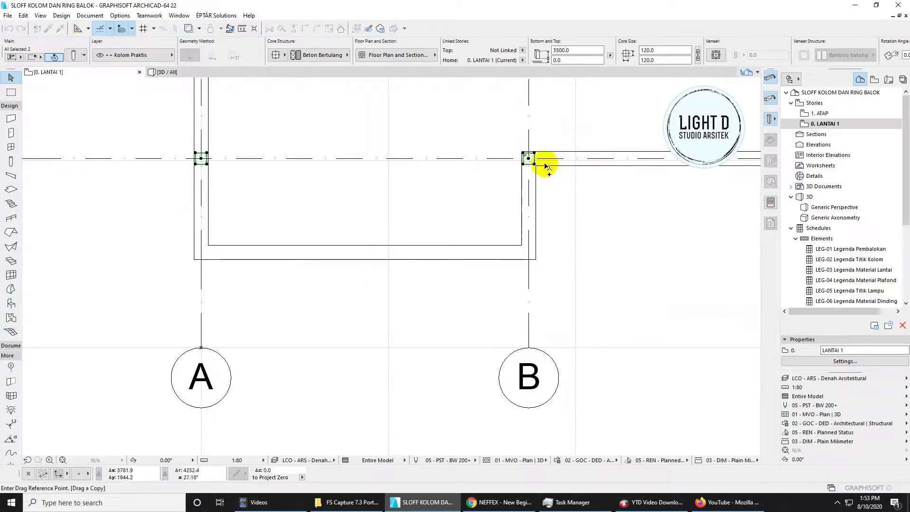
left_click(530, 252)
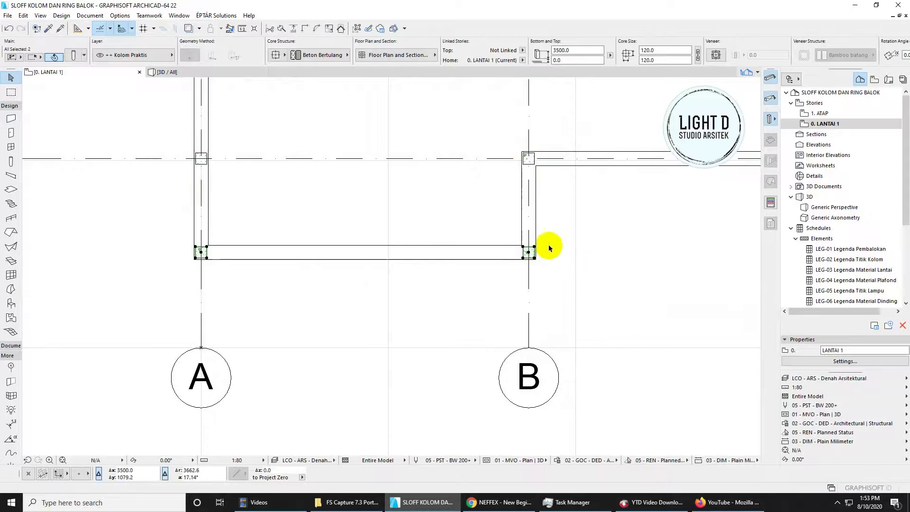
Step: Stretch the lower end of grid line A further down, well clear of the sloof beams
scroll(528, 252, "down", 4)
scroll(516, 288, "down", 4)
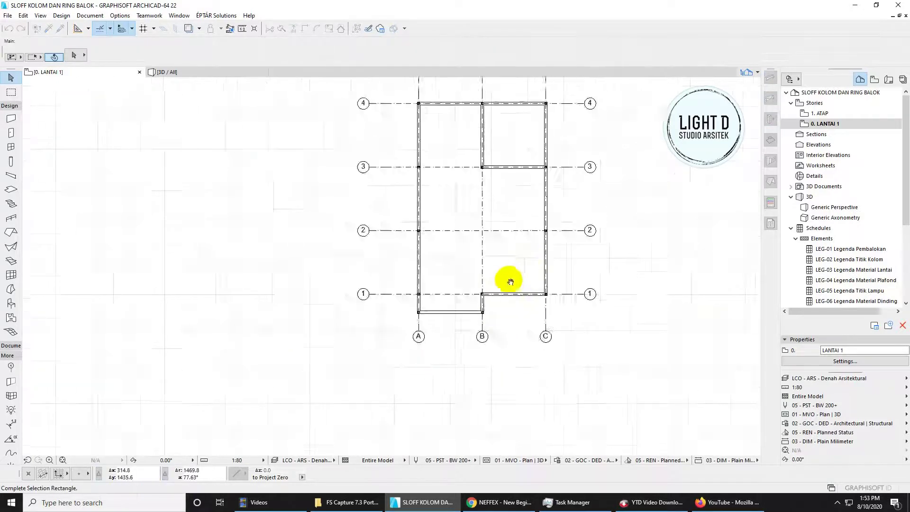
middle_click_drag(507, 280, 495, 302)
left_click(499, 353)
scroll(468, 360, "up", 1)
middle_click_drag(468, 360, 459, 297)
left_click(462, 284)
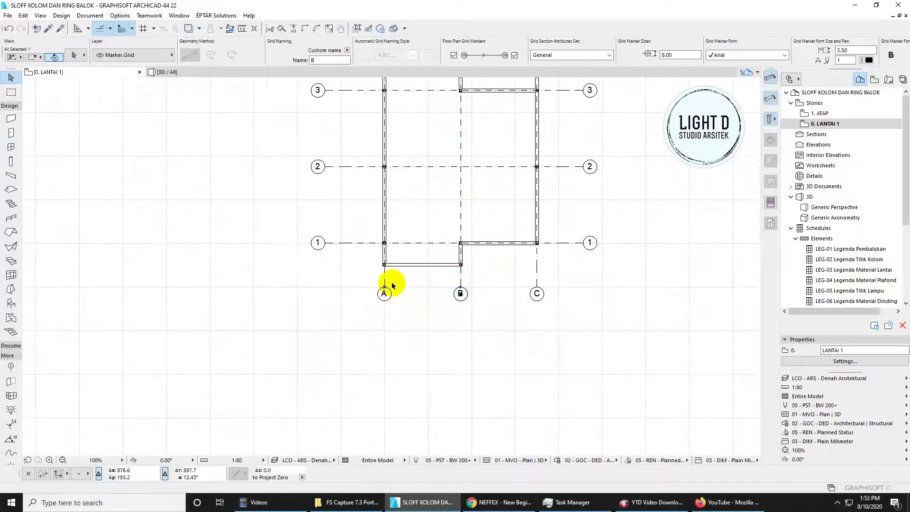
scroll(516, 287, "up", 3)
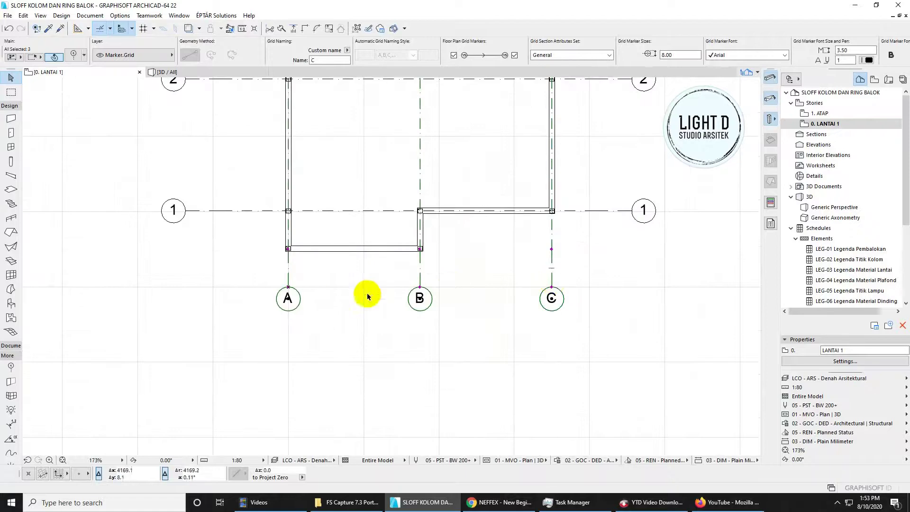
left_click(289, 286)
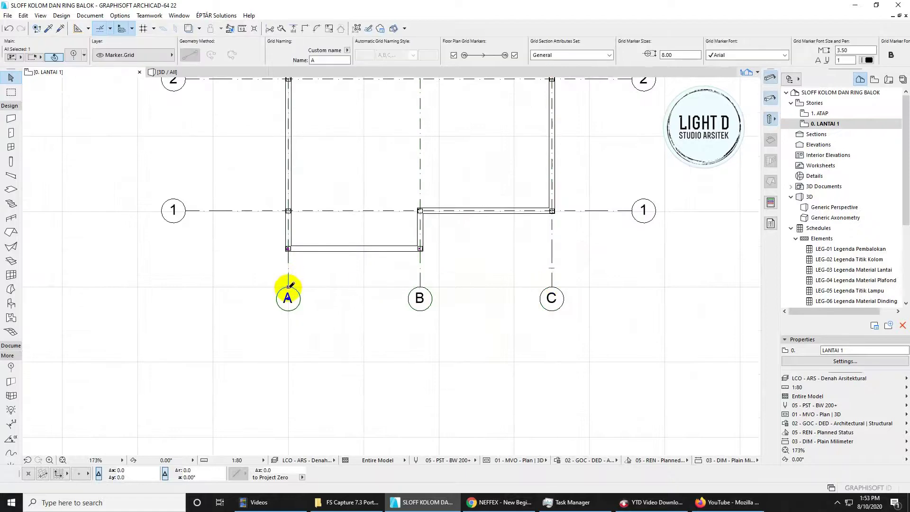
left_click(288, 286)
middle_click_drag(289, 407, 306, 328)
left_click(305, 354)
key("Escape")
scroll(370, 297, "down", 2)
middle_click_drag(370, 297, 339, 322)
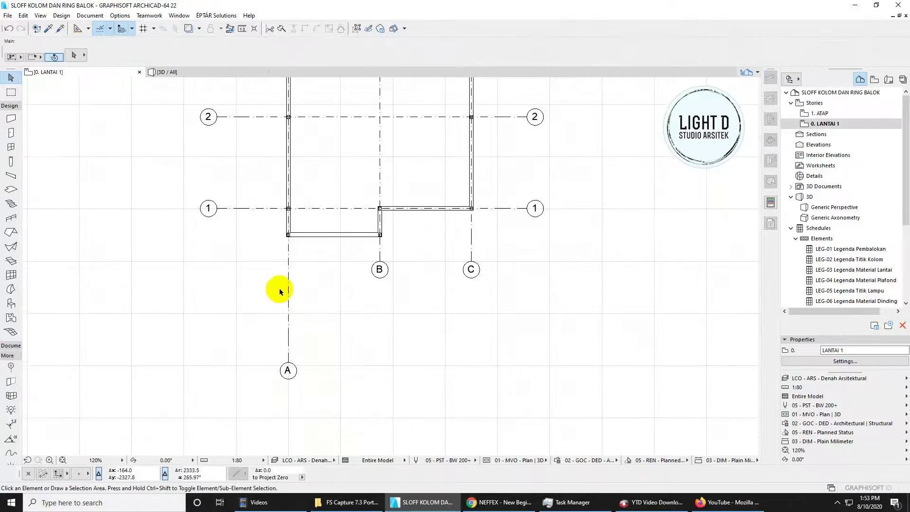
Step: Place a horizontal guide line through the lower end of grid line A
middle_click_drag(280, 288, 276, 270)
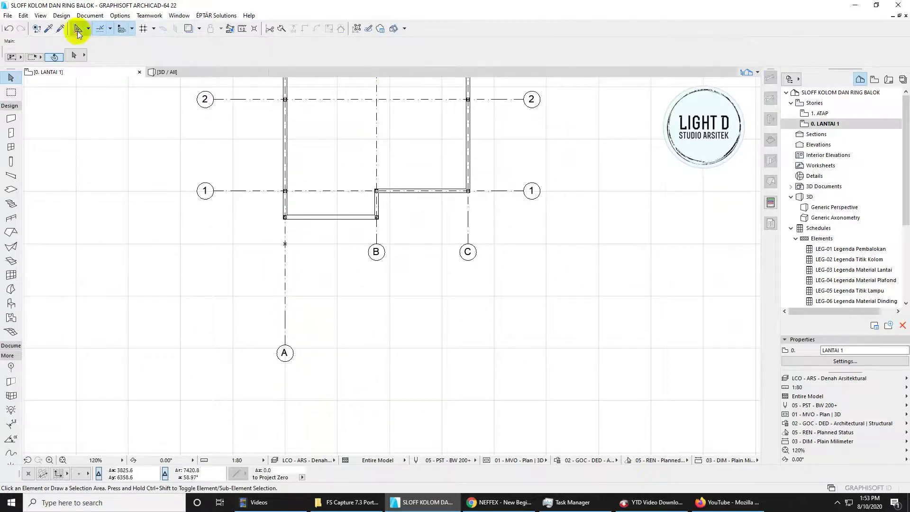
left_click_drag(392, 81, 396, 128)
scroll(356, 364, "up", 4)
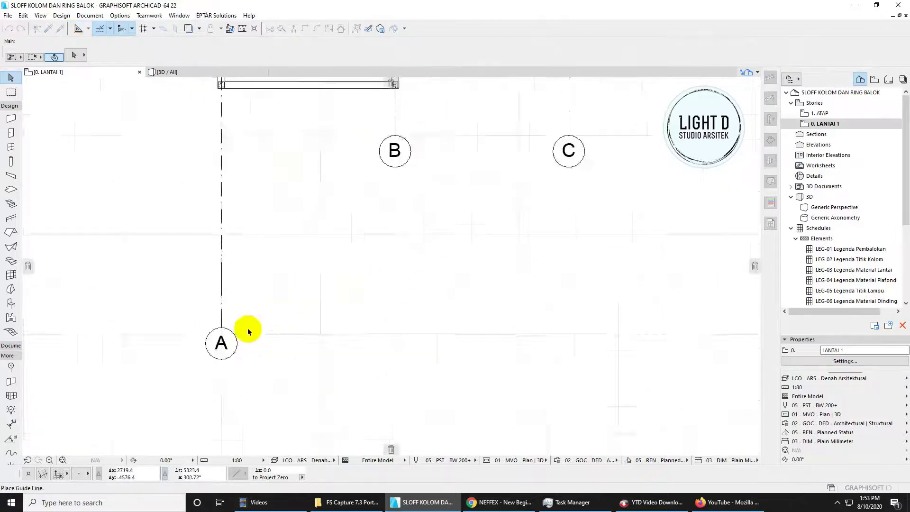
left_click(207, 323)
scroll(386, 259, "down", 3)
middle_click_drag(386, 258, 372, 290)
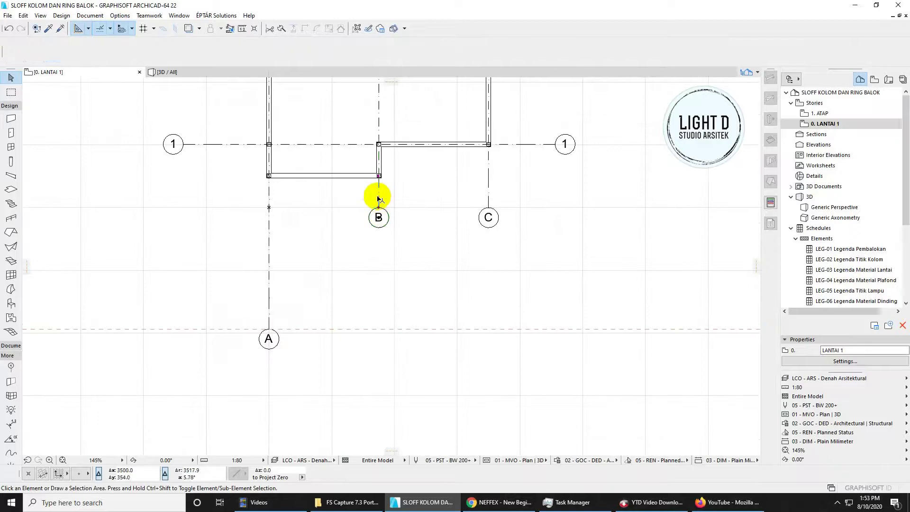
Step: Stretch the lower ends of grid lines B and C down to the horizontal guide line
left_click(377, 205)
left_click(378, 208)
scroll(451, 284, "up", 3)
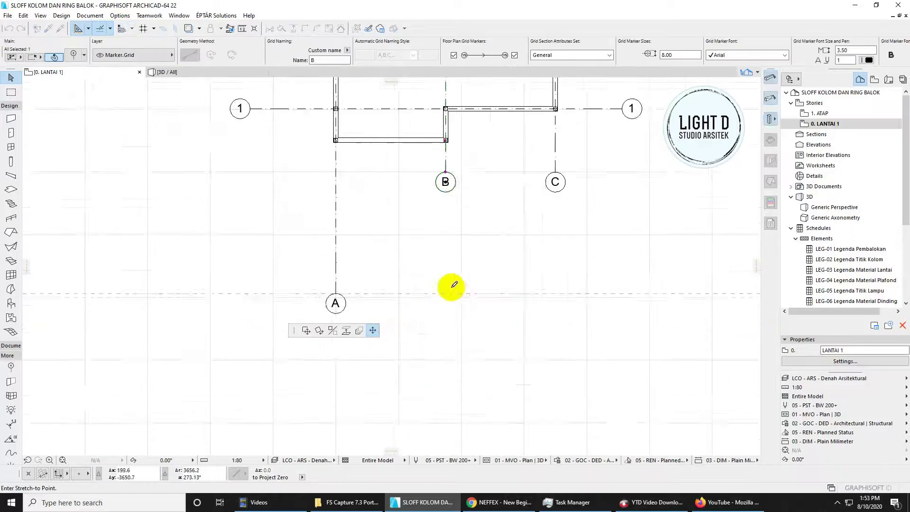
left_click(440, 298)
scroll(460, 279, "down", 3)
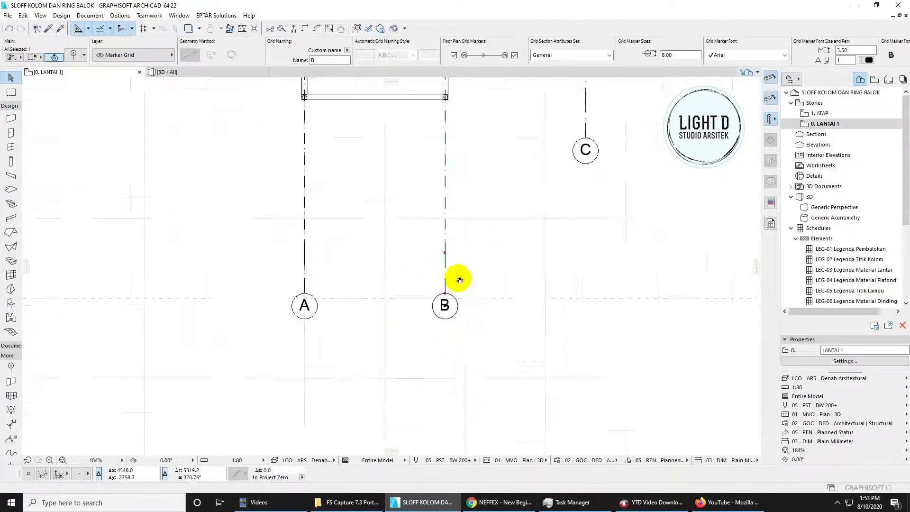
left_click(545, 179)
left_click(544, 176)
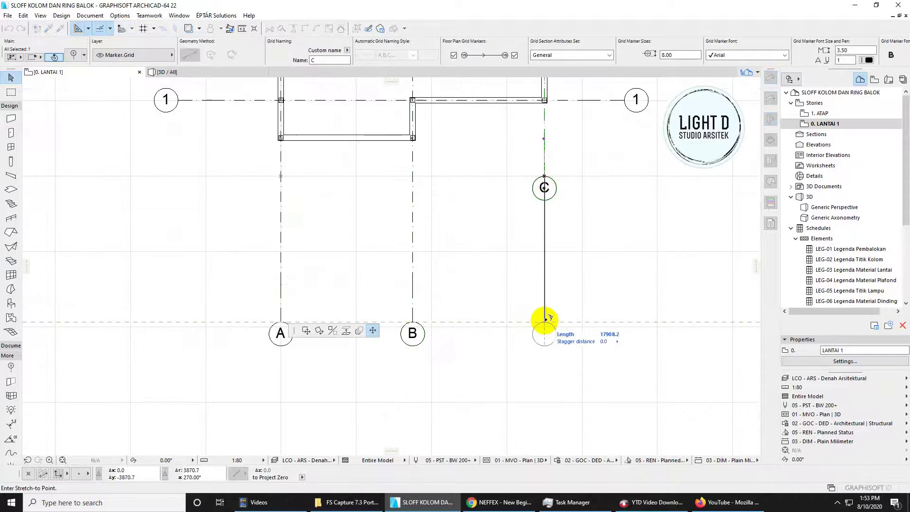
left_click(545, 319)
scroll(538, 229, "down", 3)
Step: Remove the horizontal guide line from the floor plan
left_click(553, 315)
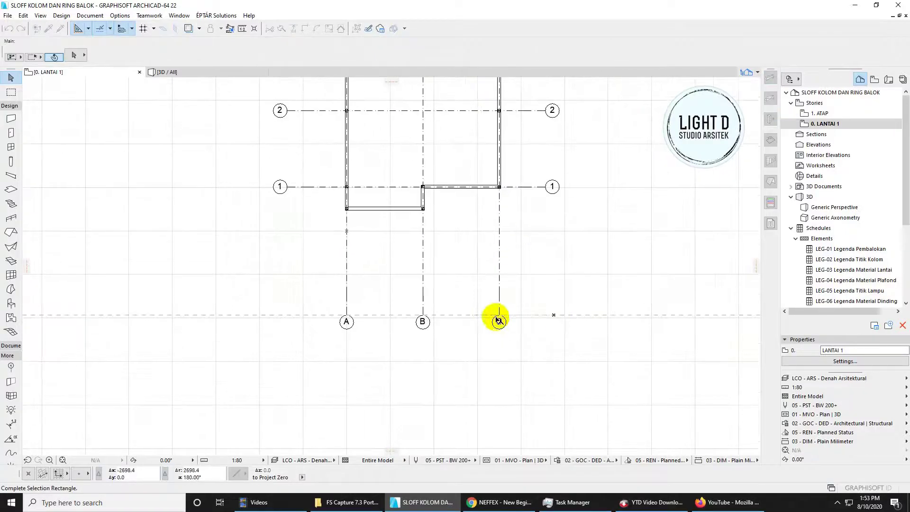
scroll(541, 318, "up", 3)
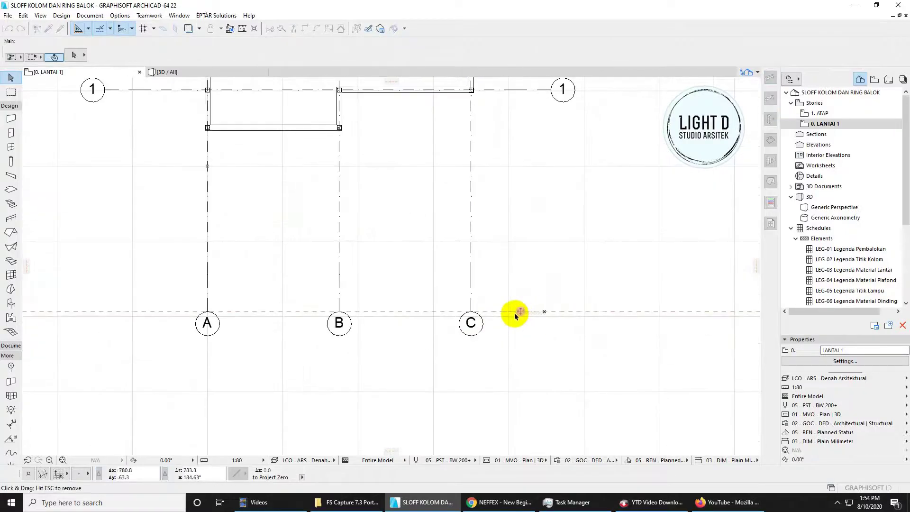
left_click_drag(505, 209, 398, 90)
key("Escape")
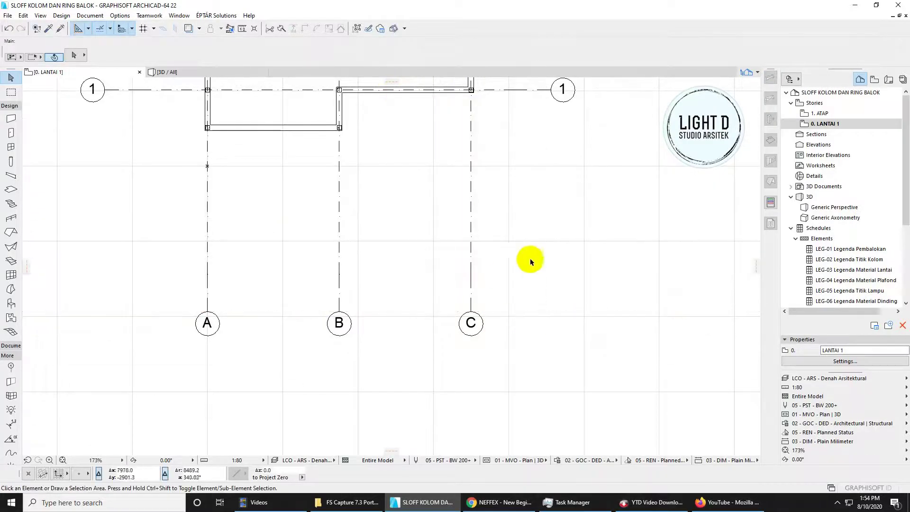
Step: Examine the copied columns, sloof beams and extended grid lines in the plan and the 3D view
scroll(530, 258, "down", 3)
middle_click_drag(526, 199, 476, 286)
scroll(476, 286, "down", 2)
middle_click_drag(411, 268, 389, 290)
scroll(404, 225, "up", 2)
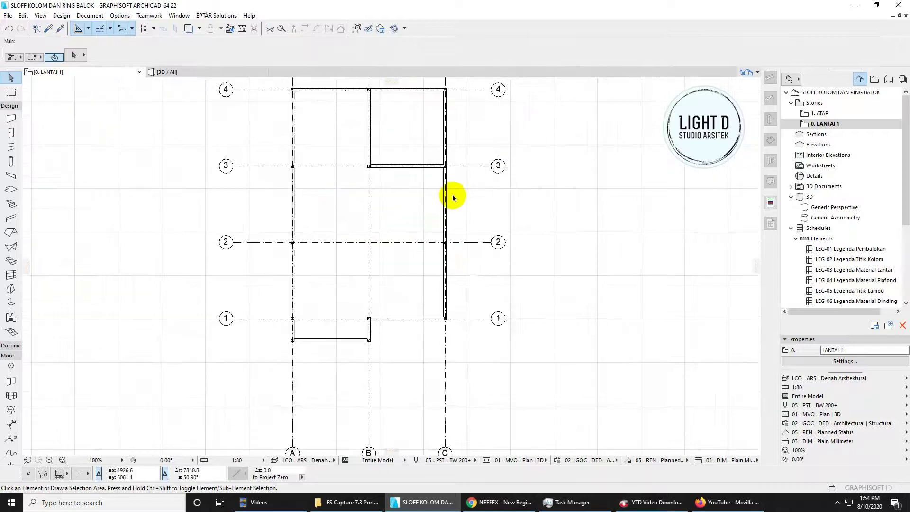
left_click(208, 72)
middle_click_drag(437, 204, 45, 60, "shift")
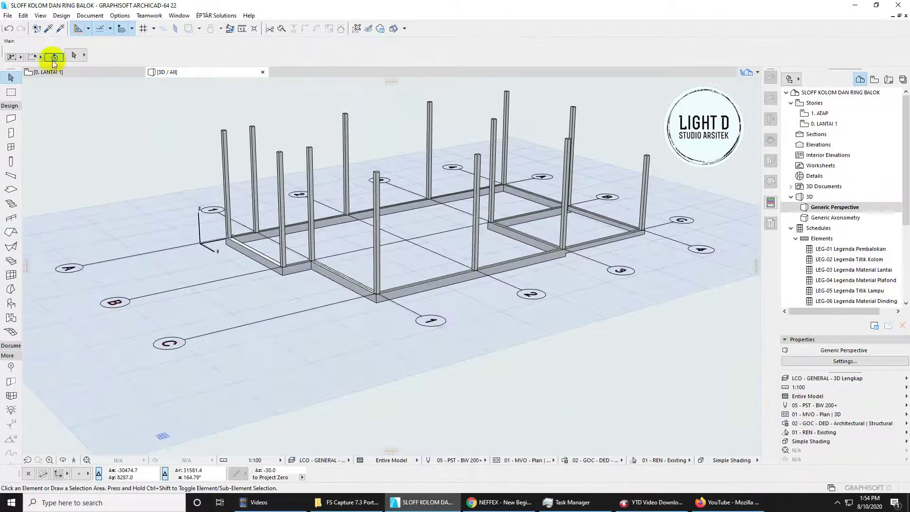
Step: Back in the LANTAI 1 plan, activate the Beam tool on layer BEAM/Sloof and accept the default settings
left_click(47, 72)
middle_click_drag(341, 176, 305, 191)
scroll(361, 228, "up", 2)
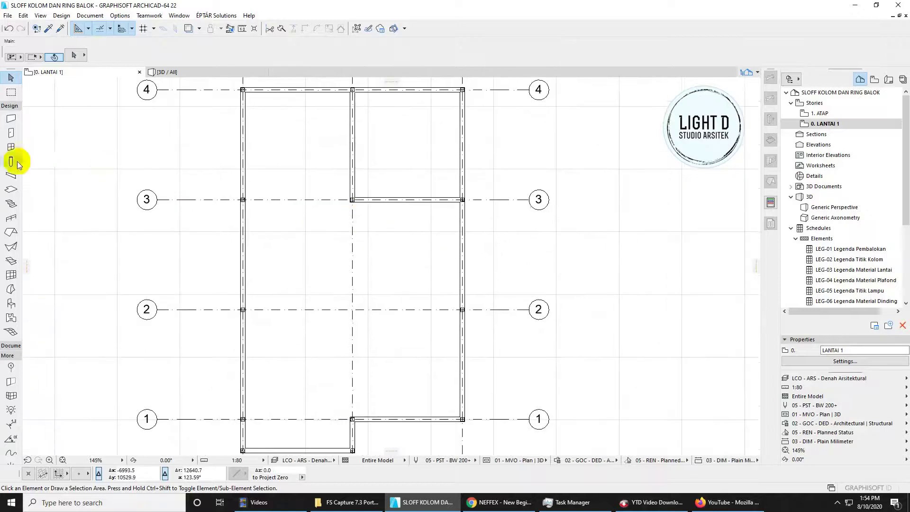
left_click(12, 176)
left_click(126, 55)
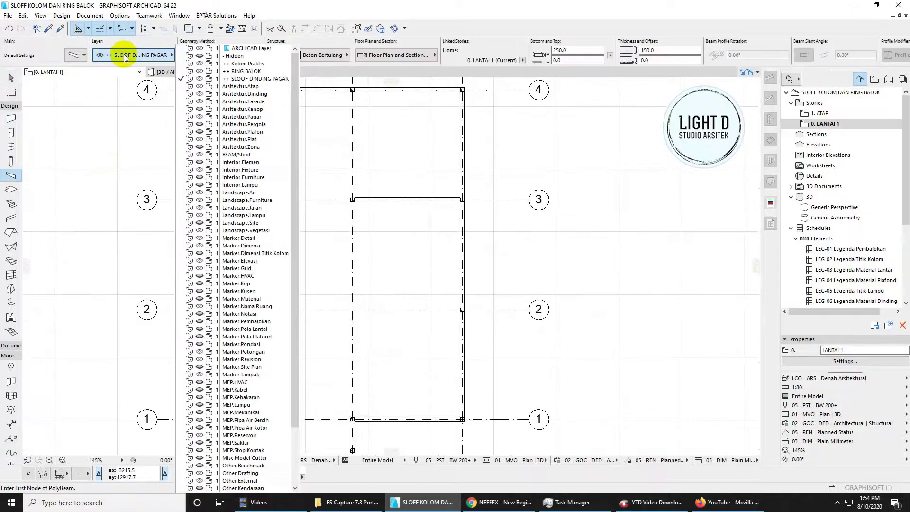
left_click(239, 154)
left_click(77, 59)
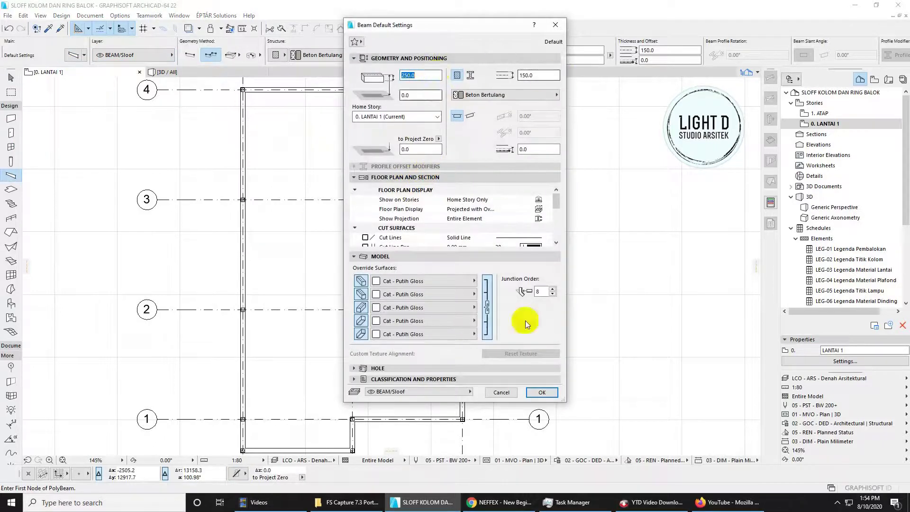
left_click(541, 392)
Step: Draw a sloof beam along grid line 3 from the column at A-3 to the one at B-3
scroll(234, 194, "up", 3)
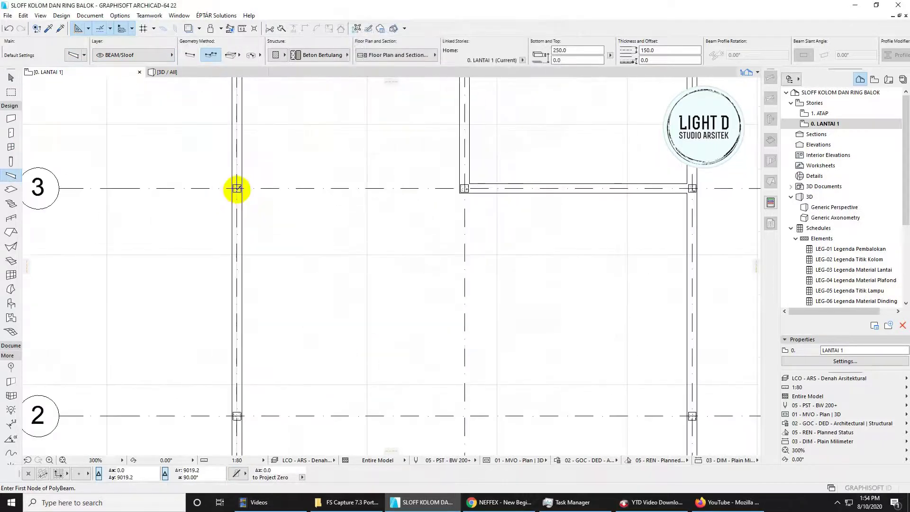
left_click(237, 189)
double_click(465, 188)
scroll(479, 200, "down", 3)
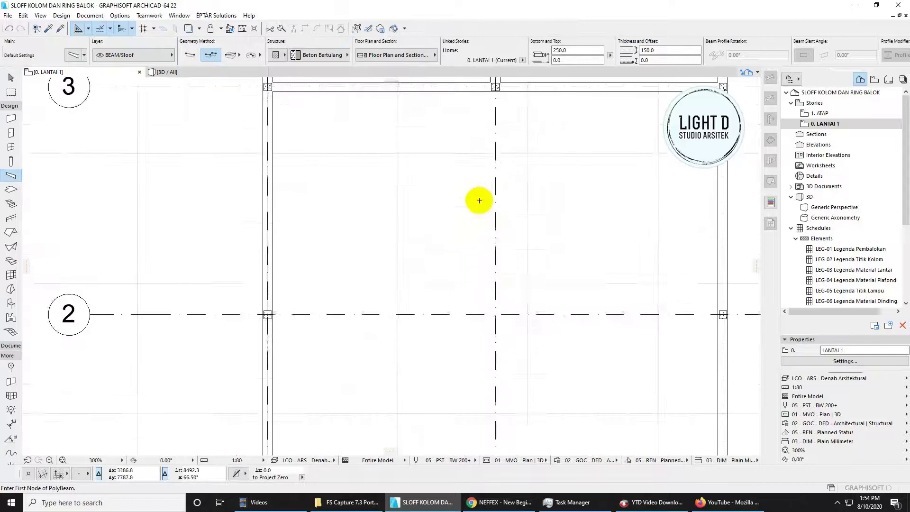
middle_click_drag(479, 201, 485, 170)
scroll(406, 280, "down", 3)
middle_click_drag(492, 254, 494, 225)
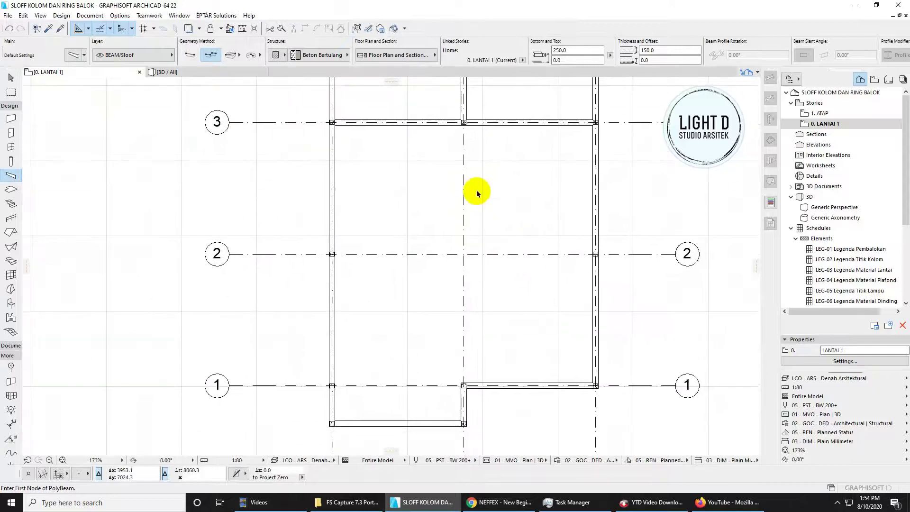
key("Escape")
Step: Copy the column at grid intersection B-3 down 3500 mm to intersection B-2
middle_click_drag(466, 160, 435, 256)
left_click(480, 205)
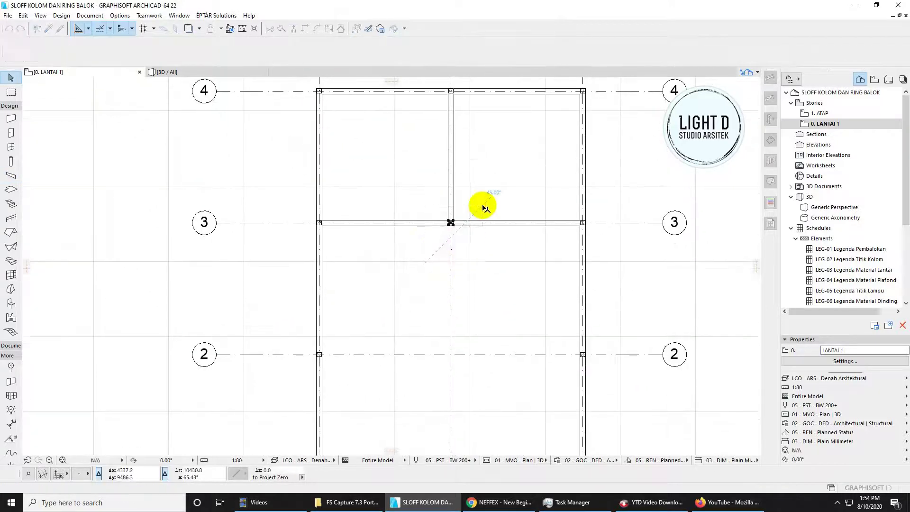
scroll(463, 238, "up", 5)
key("ctrl+d")
left_click(468, 232)
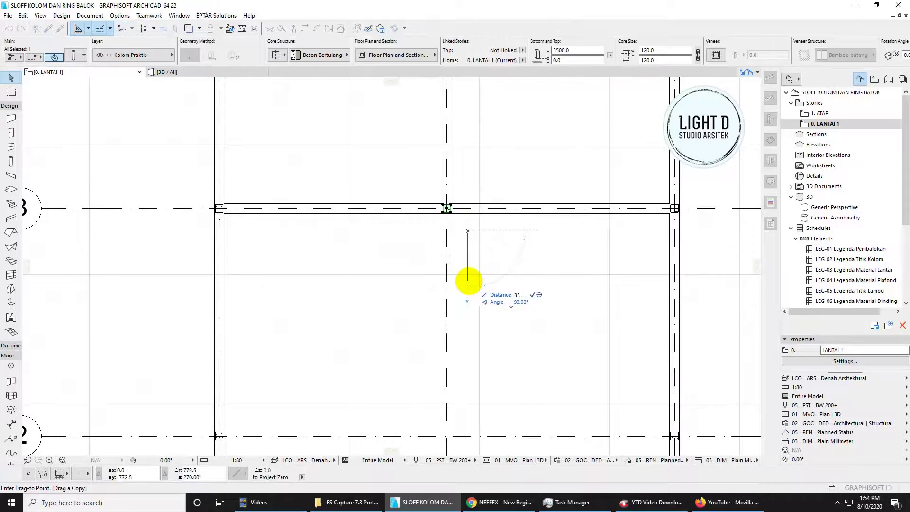
left_click(468, 459)
scroll(480, 219, "down", 3)
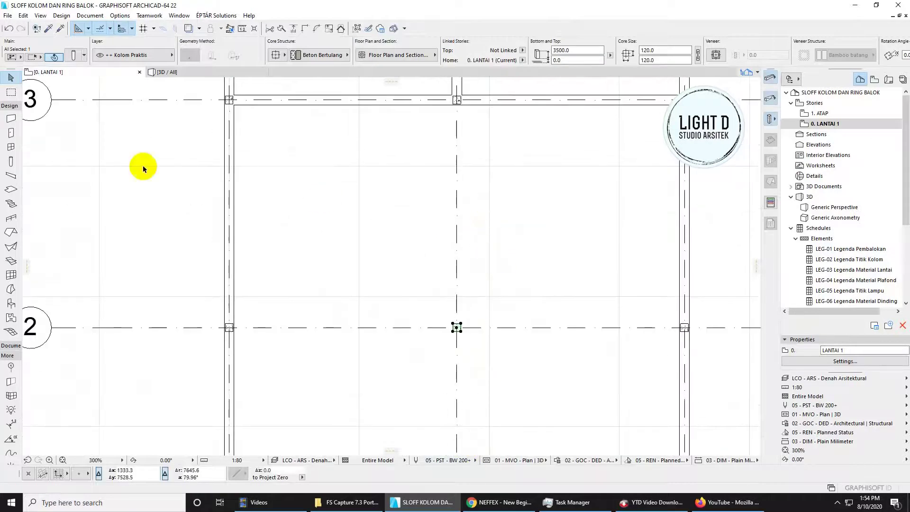
Step: Draw chained sloof beams from grid intersection A-2 through B-2 up to B-3
left_click(11, 176)
key("Escape")
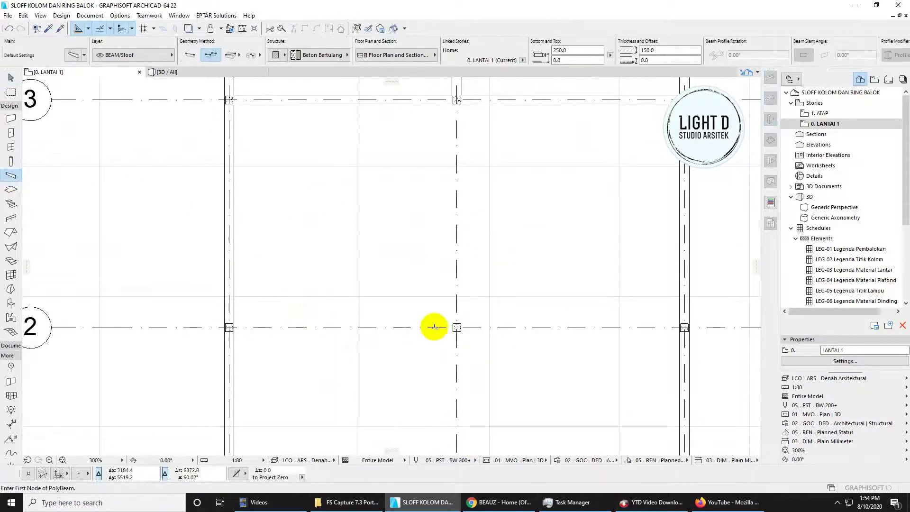
left_click(229, 327)
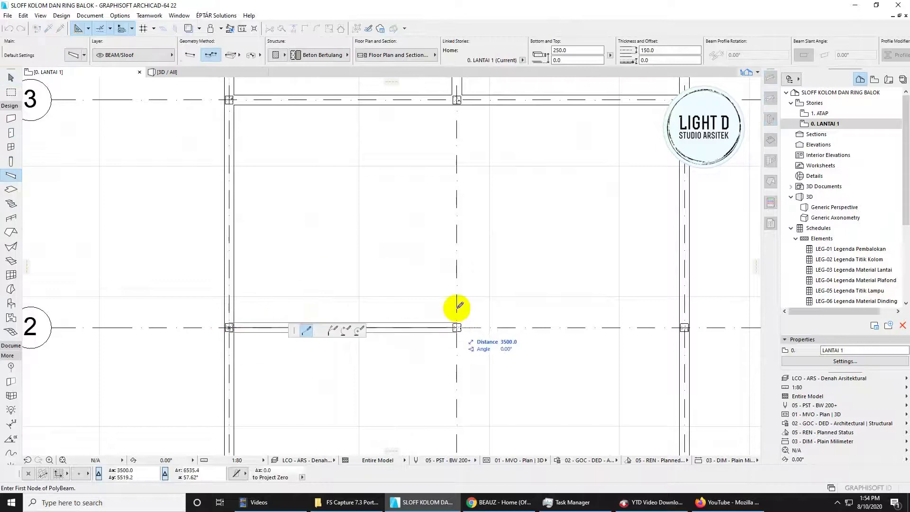
left_click(456, 327)
middle_click_drag(457, 110, 457, 154)
double_click(457, 145)
middle_click_drag(451, 383, 460, 248)
Step: Draw a sloof beam along grid line 1 from the column at B-1 to the one at A-1
scroll(460, 248, "down", 1)
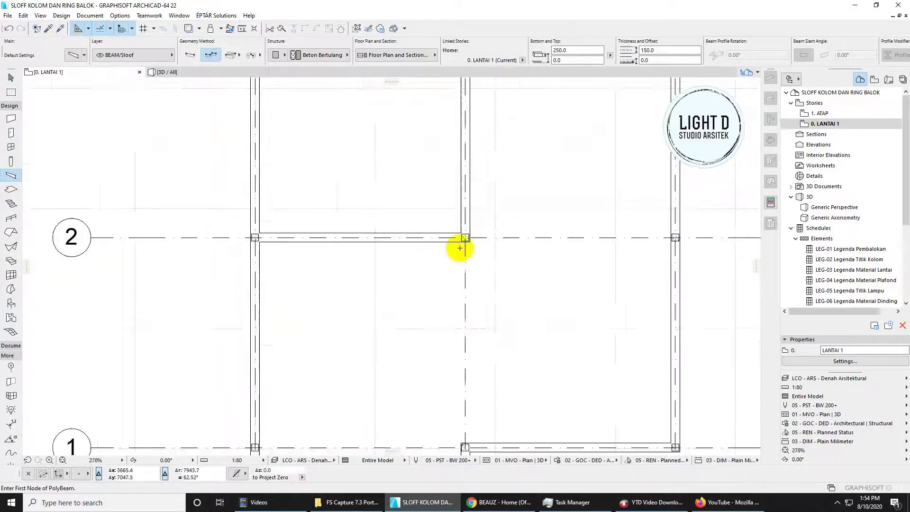
scroll(460, 248, "down", 2)
scroll(474, 317, "up", 3)
left_click(479, 317)
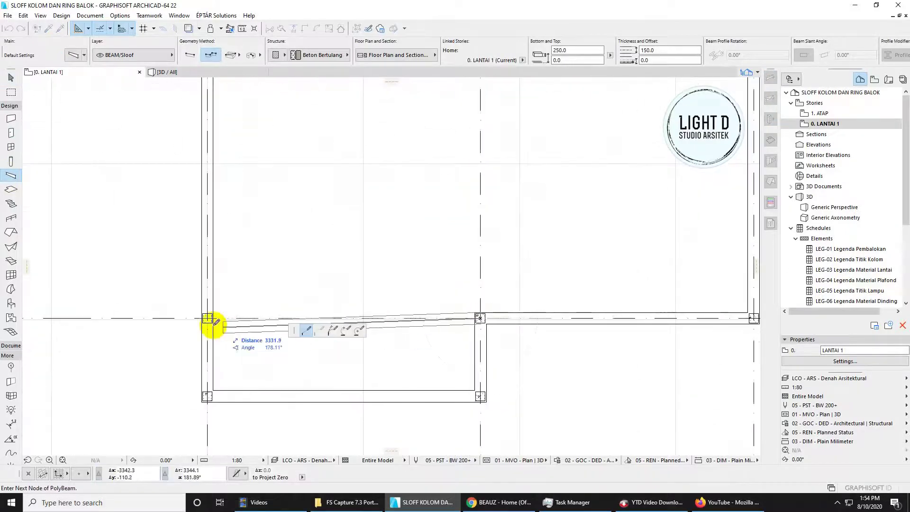
double_click(207, 318)
key("Escape")
scroll(513, 277, "down", 2)
middle_click_drag(513, 301, 499, 355)
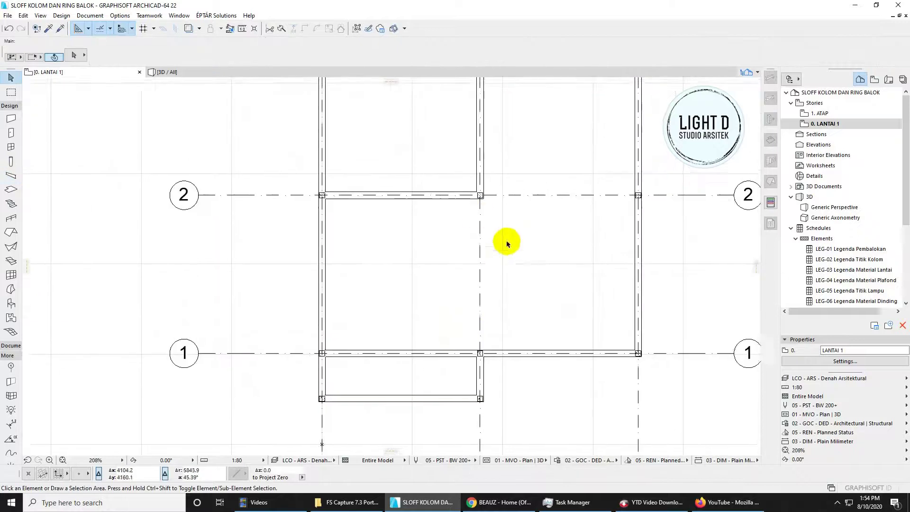
scroll(484, 209, "up", 2)
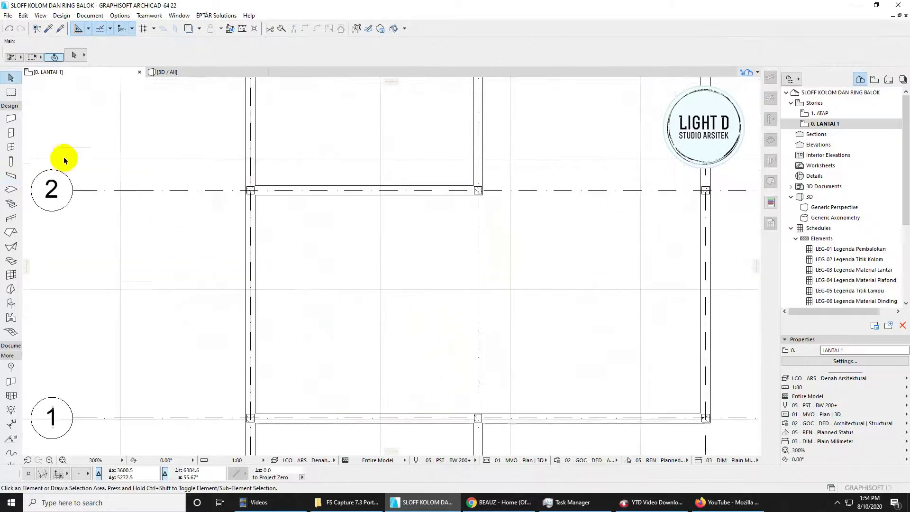
Step: Draw a sloof beam along grid line B from the column at B-2 to the one at B-1
left_click(11, 176)
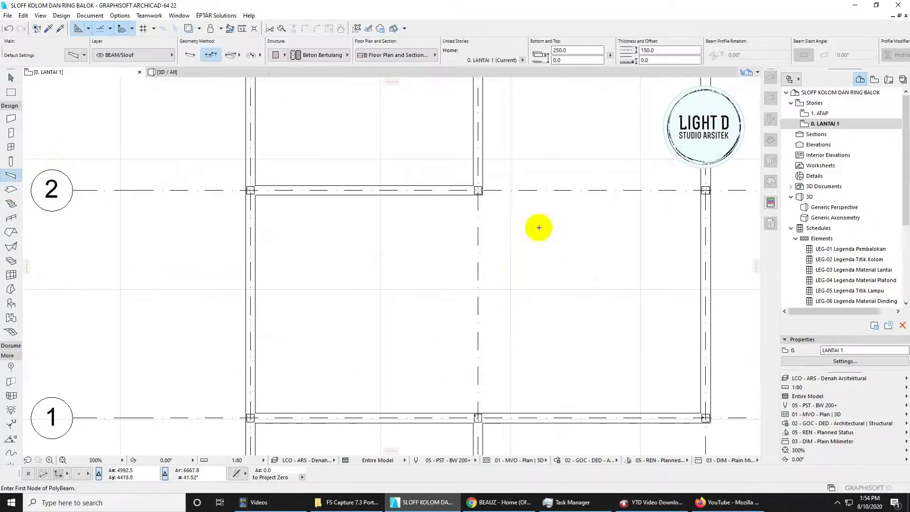
left_click(479, 190)
double_click(468, 338)
key("Escape")
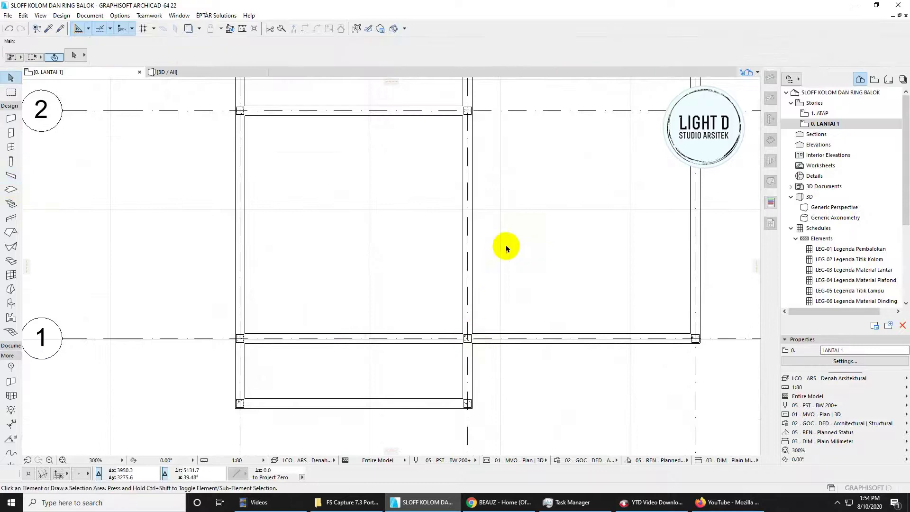
Step: Examine the sloof beams and columns in the 3D view and the area below grid line 1 on the LANTAI 1 plan
scroll(505, 245, "down", 4)
middle_click_drag(512, 116, 481, 179)
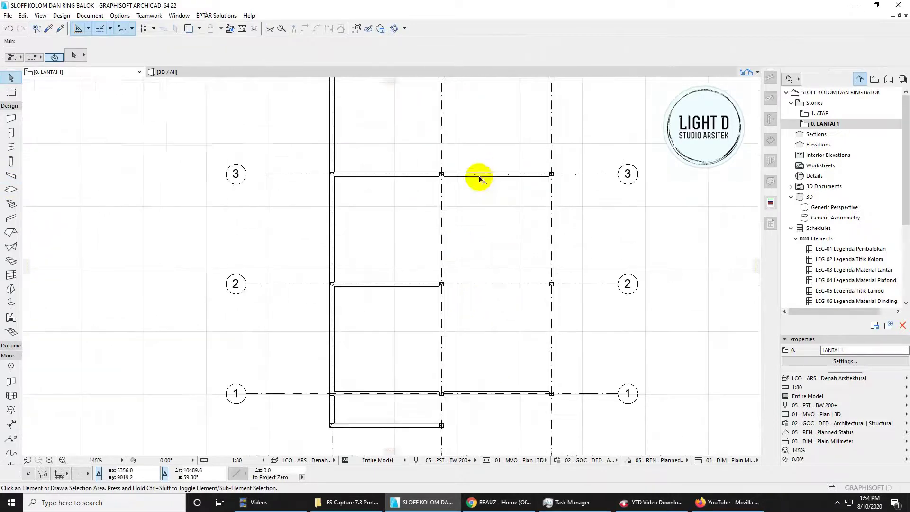
left_click(170, 74)
scroll(362, 248, "up", 5)
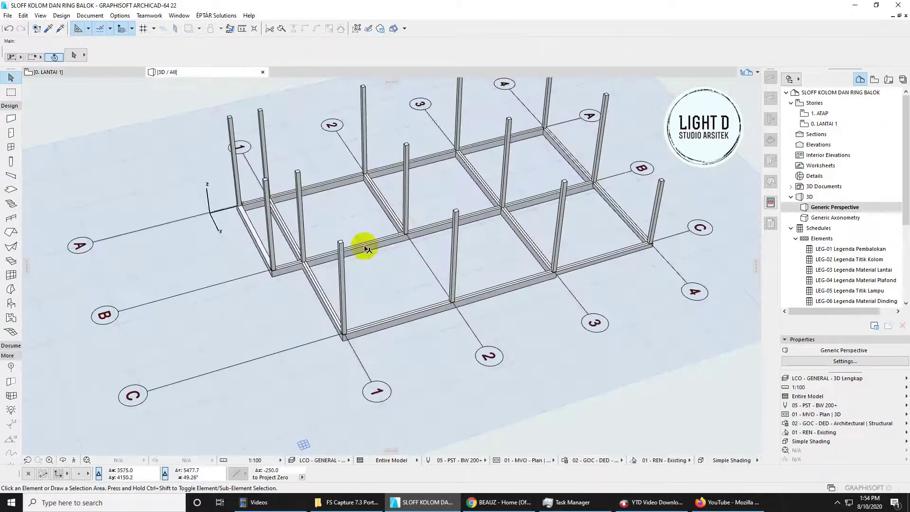
middle_click_drag(334, 253, 315, 209, "shift")
left_click(84, 72)
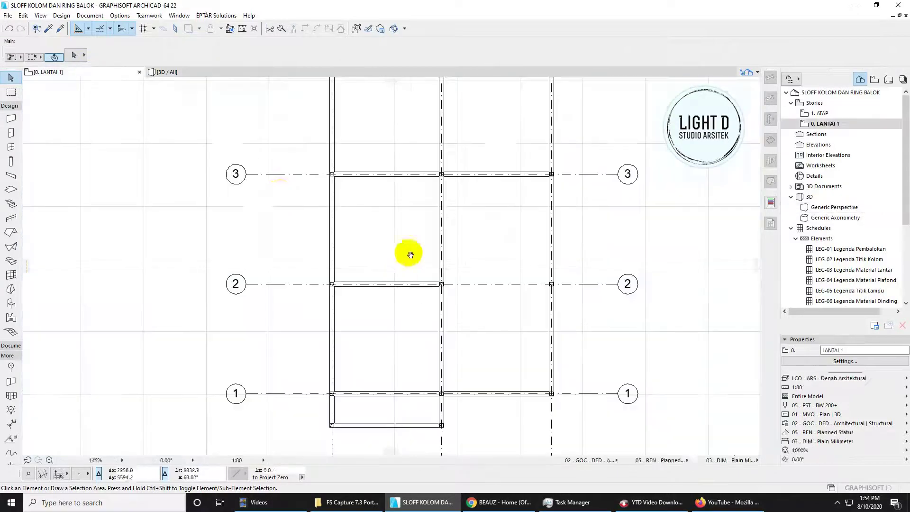
scroll(351, 337, "up", 2)
middle_click_drag(351, 337, 371, 209)
scroll(395, 266, "down", 1)
middle_click_drag(383, 290, 343, 188)
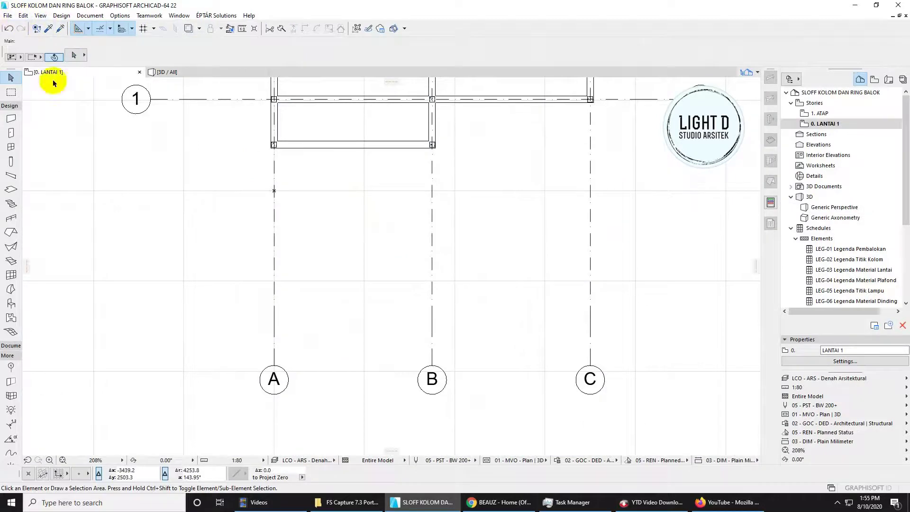
Step: Set the beam defaults to the SLOOF DINDING PAGAR layer with a height of 150 mm
left_click(10, 175)
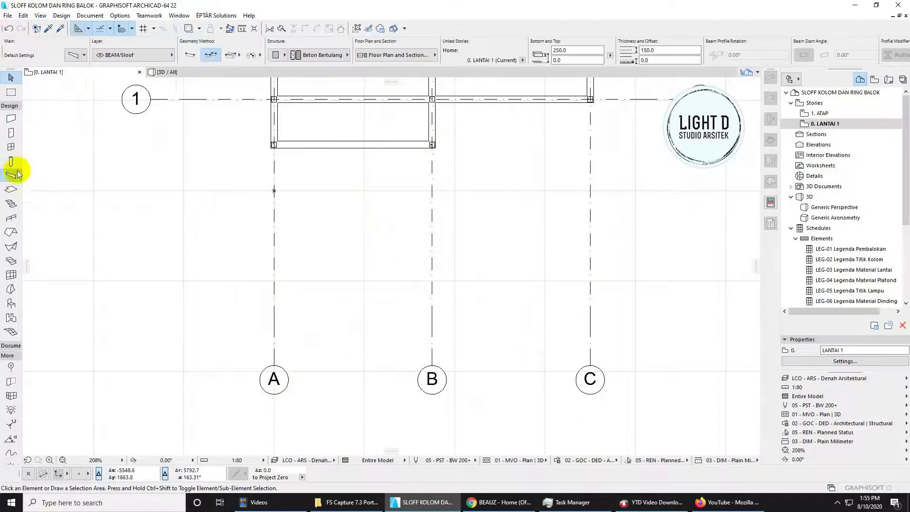
left_click(129, 55)
left_click(256, 79)
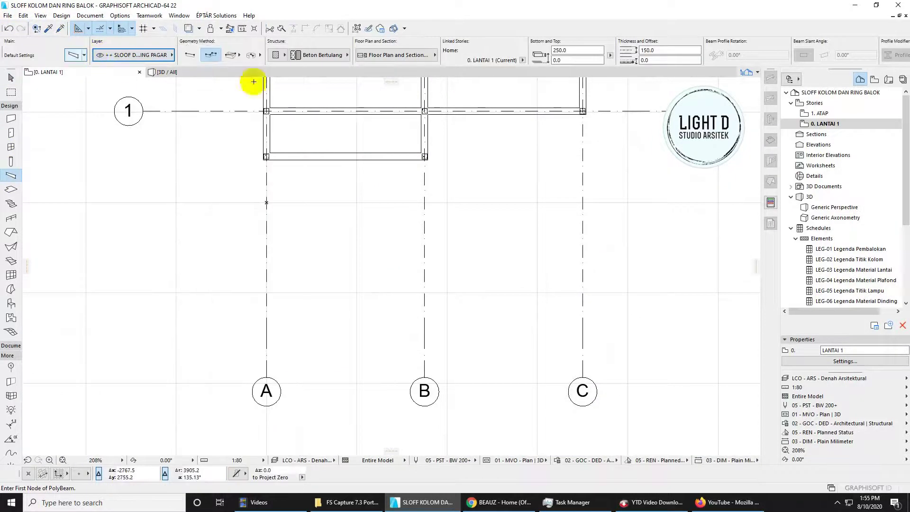
left_click(371, 58)
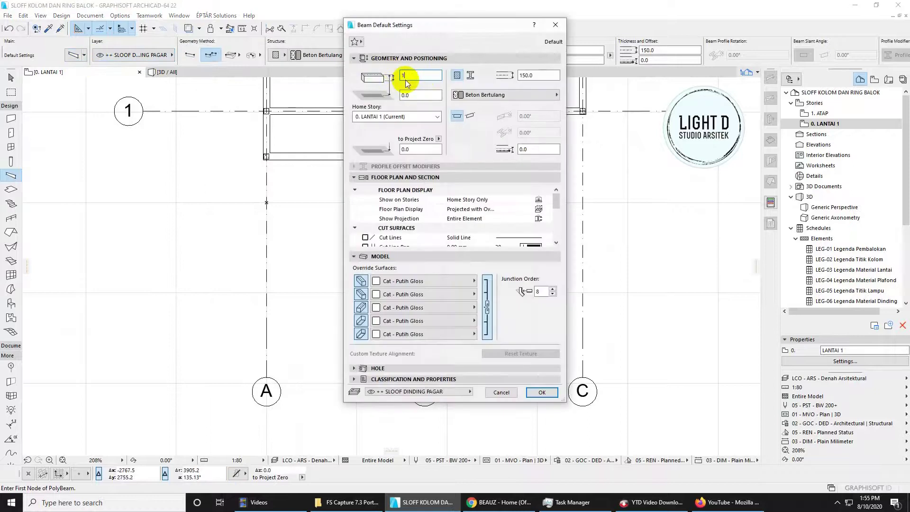
type("15")
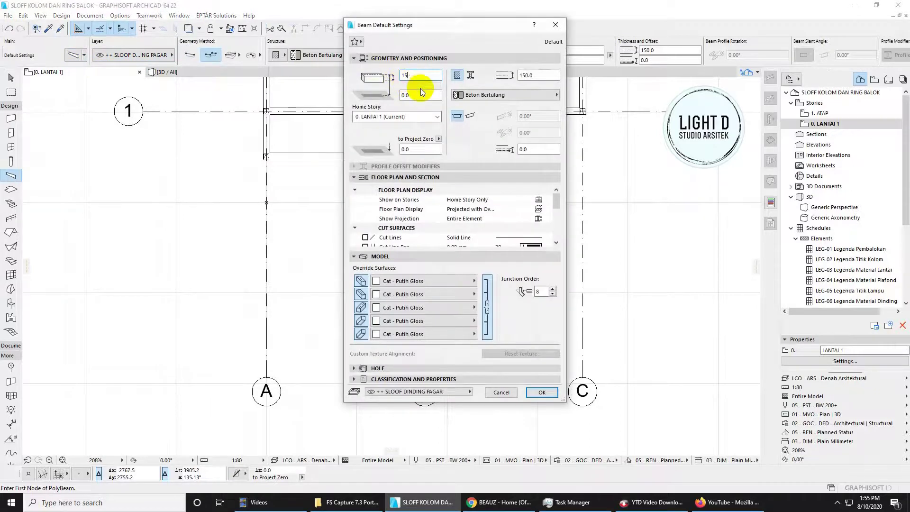
type("0")
left_click(541, 392)
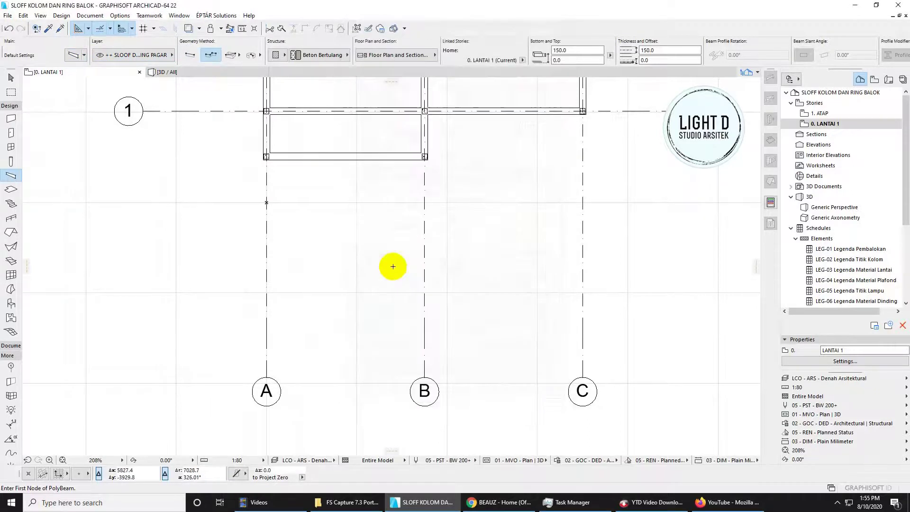
scroll(276, 184, "up", 2)
left_click(263, 147)
scroll(314, 219, "down", 2)
middle_click_drag(314, 218, 326, 145)
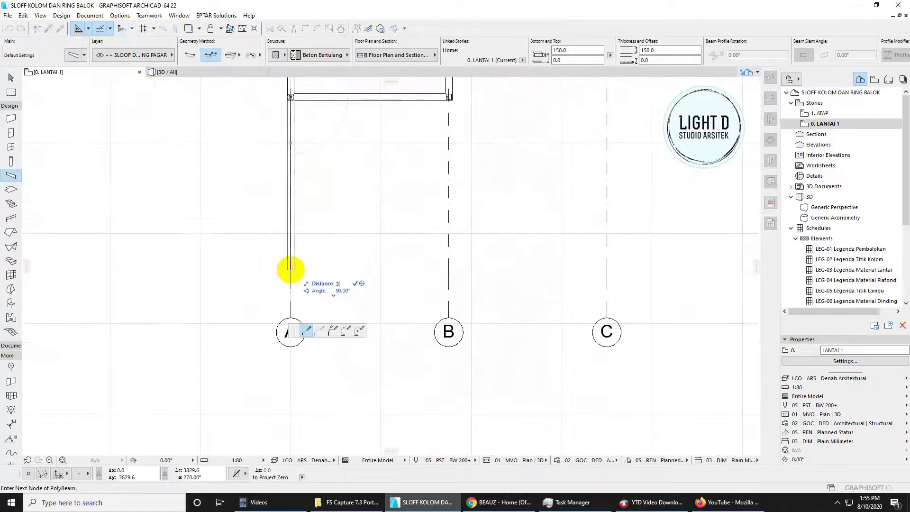
key("Return")
middle_click_drag(439, 191, 390, 269)
key("Escape")
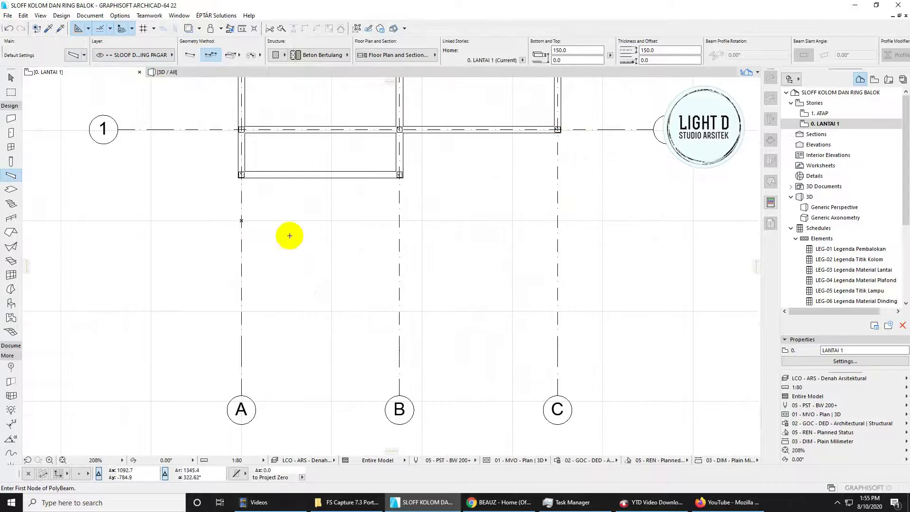
Step: Draw a fence sloof beam about 3500 mm long along grid line A, extending outward from the front column below A-1
left_click(241, 174)
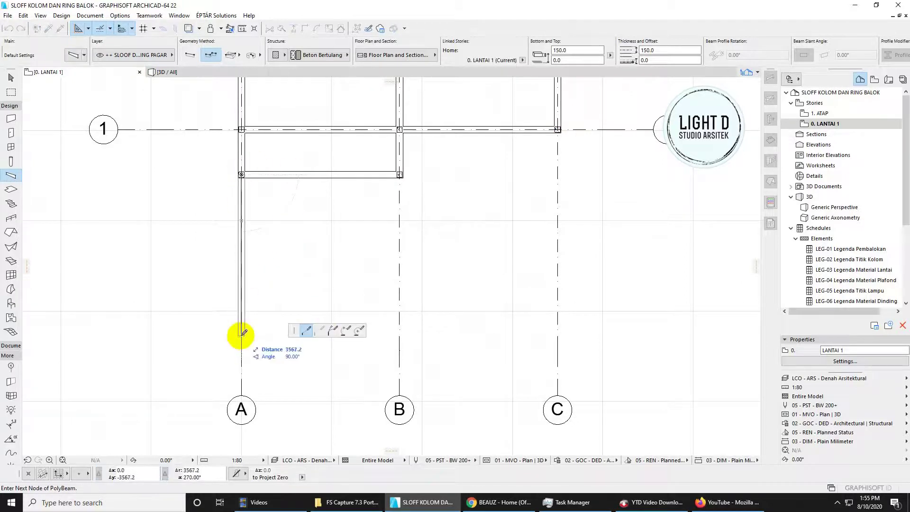
key("Return")
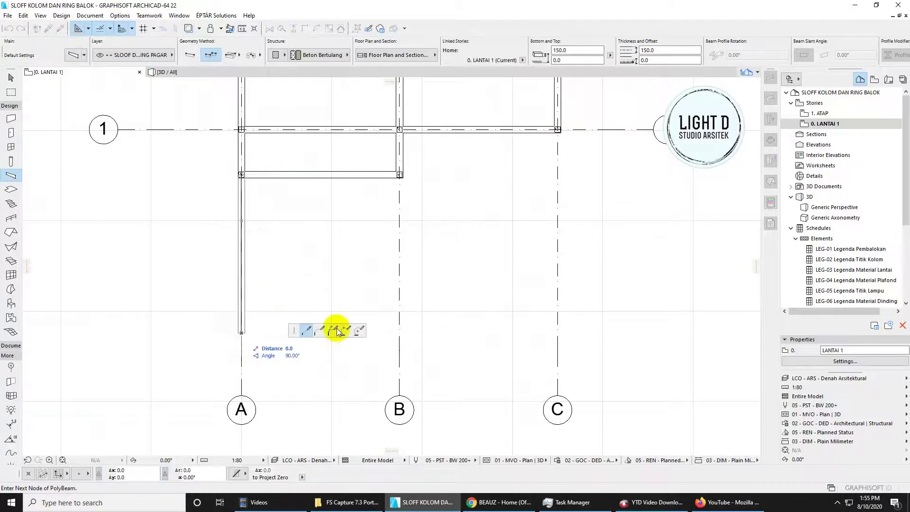
middle_click_drag(320, 304, 308, 242)
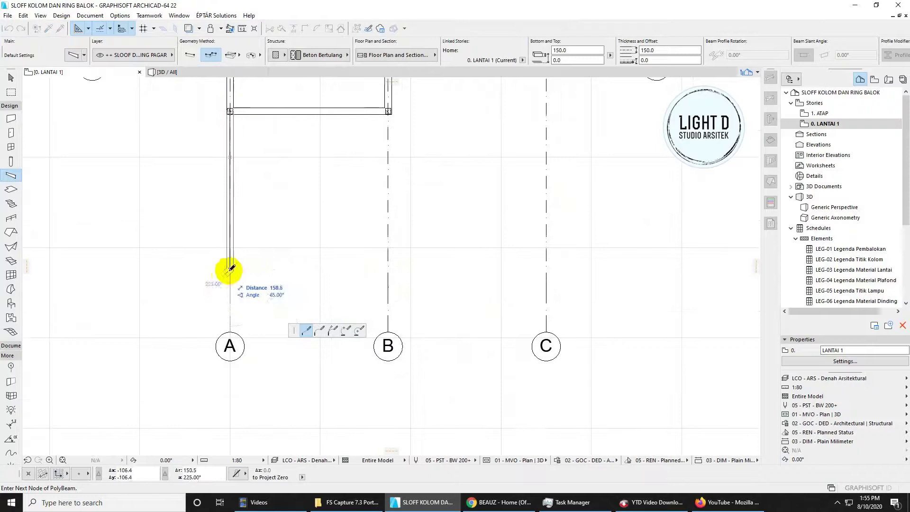
double_click(229, 268)
middle_click_drag(270, 219, 235, 283)
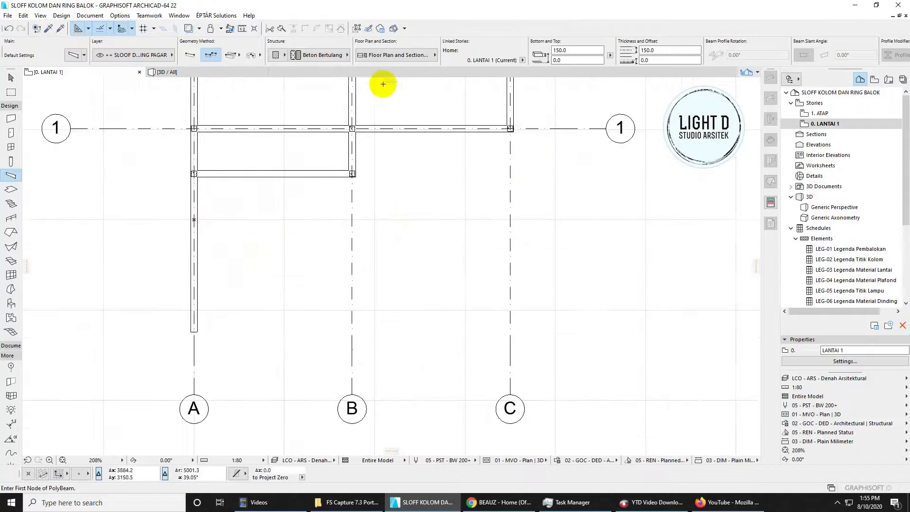
Step: Place a horizontal guide line through the free end of the fence sloof beam on grid line A
scroll(199, 322, "up", 3)
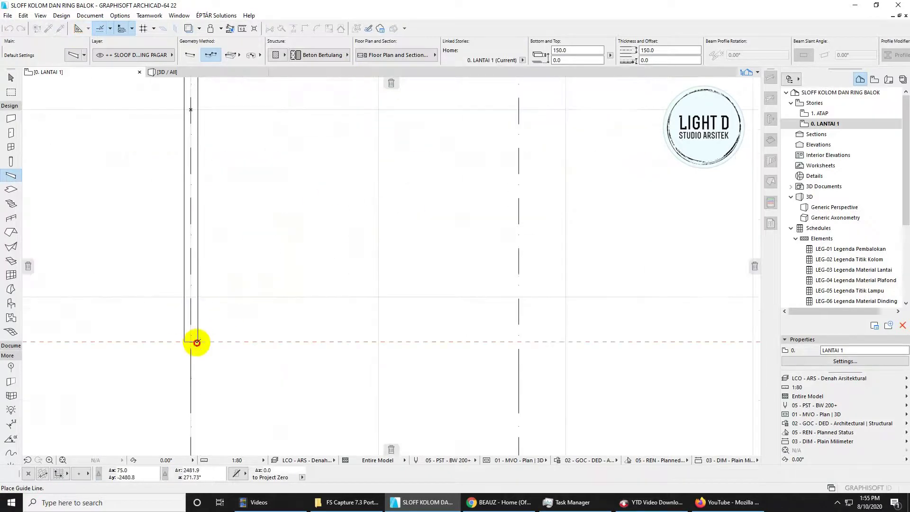
left_click(197, 343)
scroll(353, 249, "down", 5)
middle_click_drag(482, 219, 420, 259)
scroll(431, 206, "up", 1)
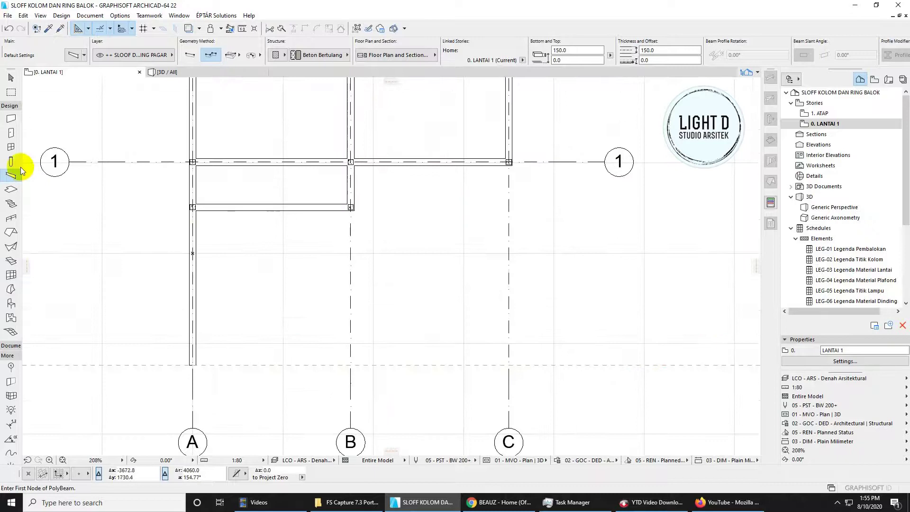
Step: Draw a fence sloof beam along grid line C from the column at C-1 to the horizontal guide line
left_click(509, 162)
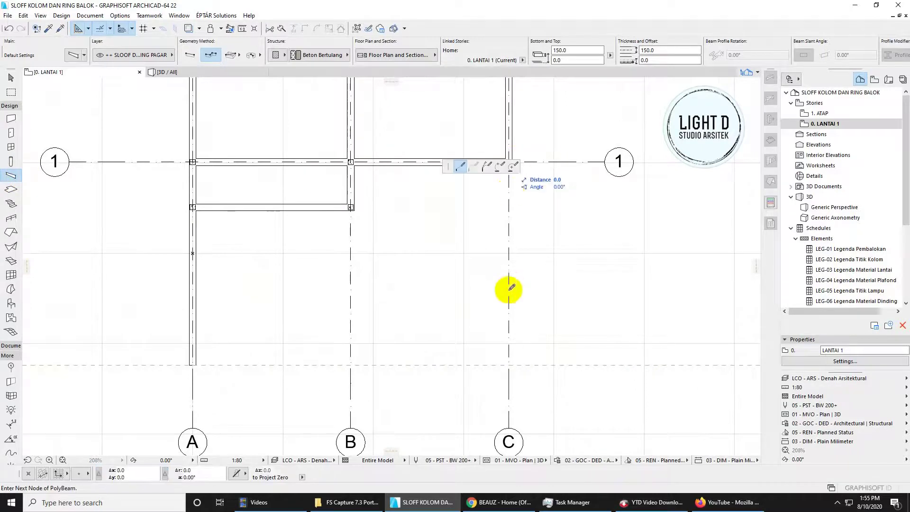
middle_click_drag(507, 290, 588, 246)
double_click(583, 327)
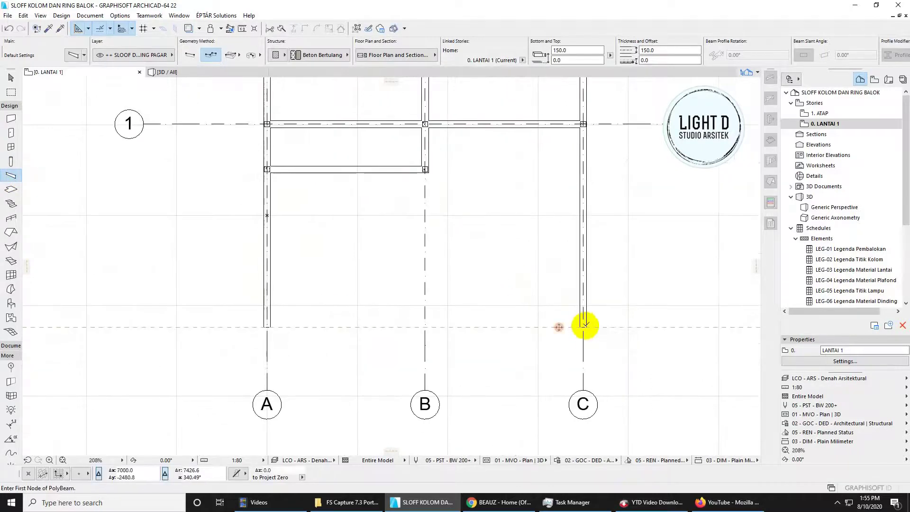
key("Escape")
Step: Remove the horizontal guide line at the ends of the fence sloof beams
scroll(590, 314, "up", 4)
scroll(571, 299, "down", 5)
middle_click_drag(516, 270, 499, 288)
scroll(564, 279, "down", 1)
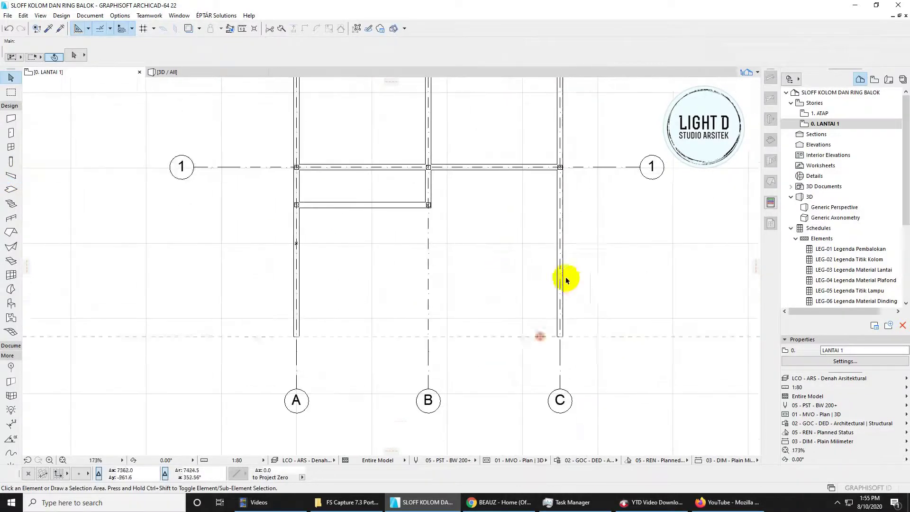
middle_click_drag(567, 299, 558, 329)
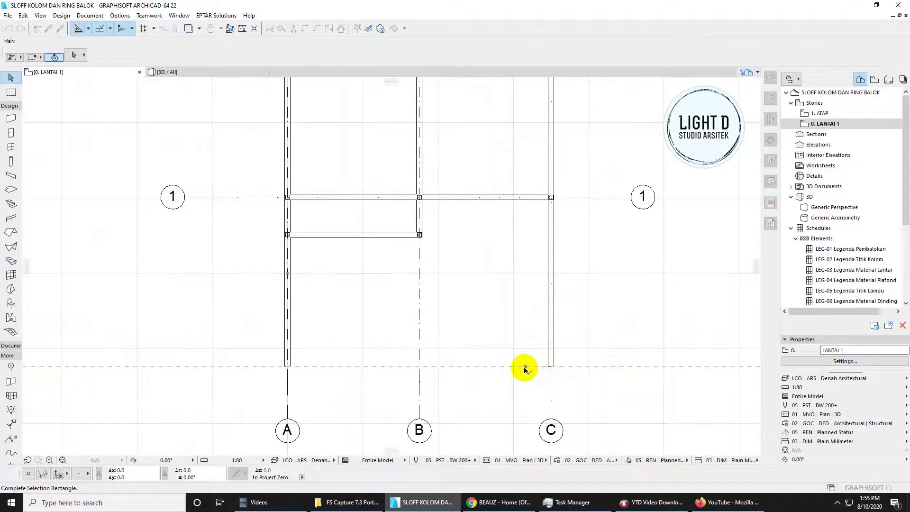
scroll(525, 368, "up", 3)
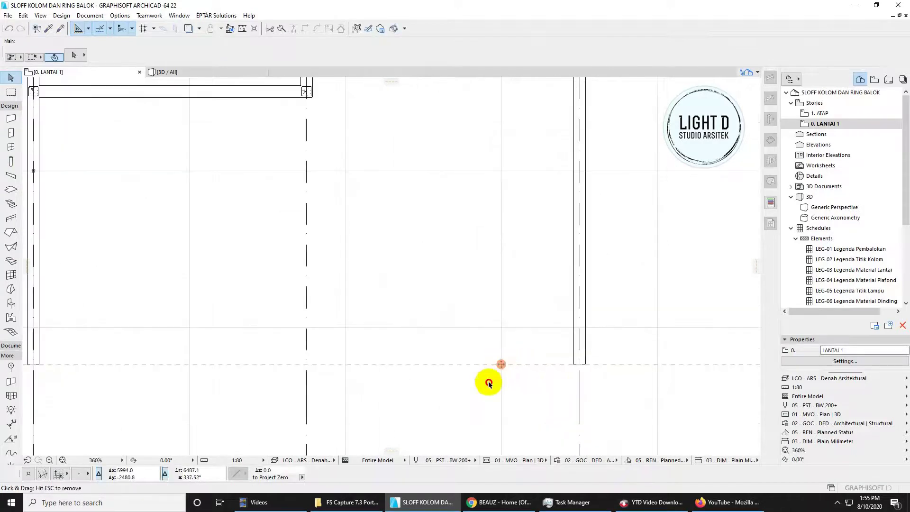
scroll(468, 344, "down", 5)
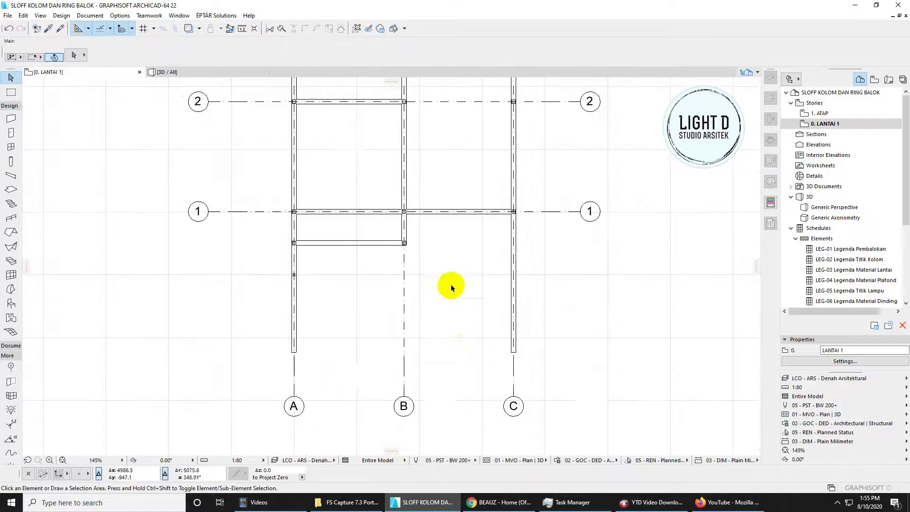
Step: Examine the layout of the sloof beams and columns in both the LANTAI 1 plan and the 3D view
middle_click_drag(317, 357, 318, 368)
scroll(319, 368, "up", 3)
scroll(429, 206, "down", 2)
middle_click_drag(429, 206, 380, 271)
scroll(380, 271, "down", 2)
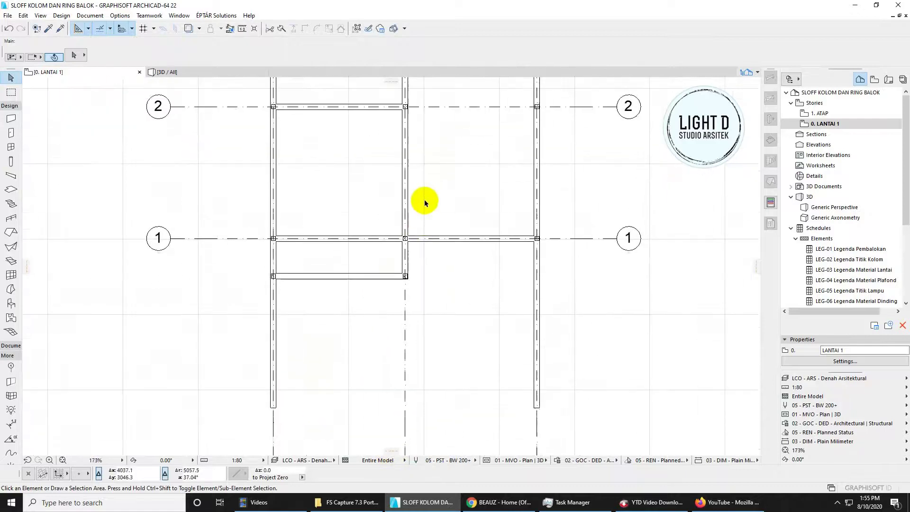
left_click(218, 72)
middle_click_drag(417, 158, 422, 230, "shift")
left_click(42, 72)
scroll(433, 197, "down", 3)
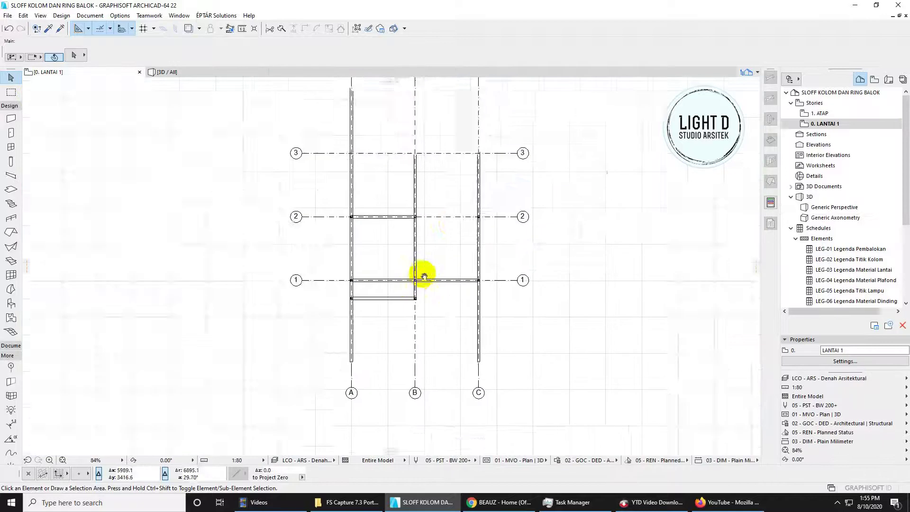
scroll(412, 183, "up", 2)
left_click(210, 73)
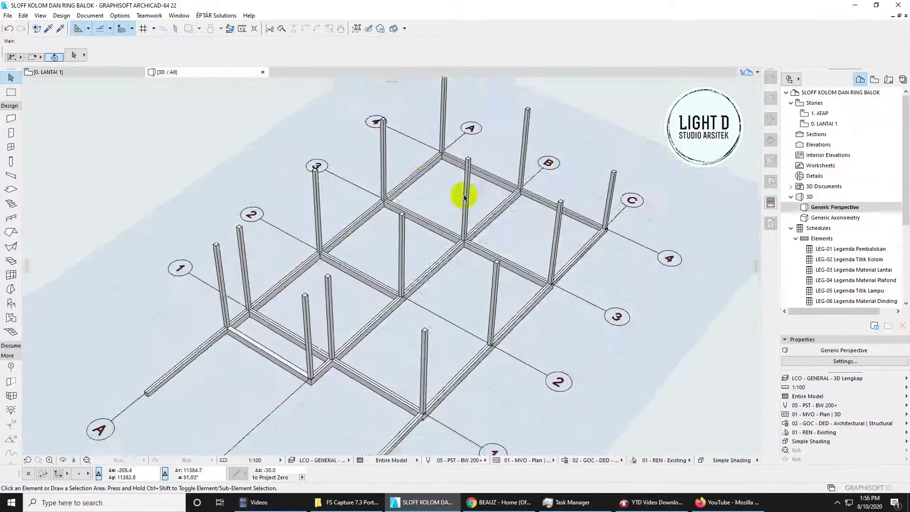
middle_click_drag(497, 221, 383, 238, "shift")
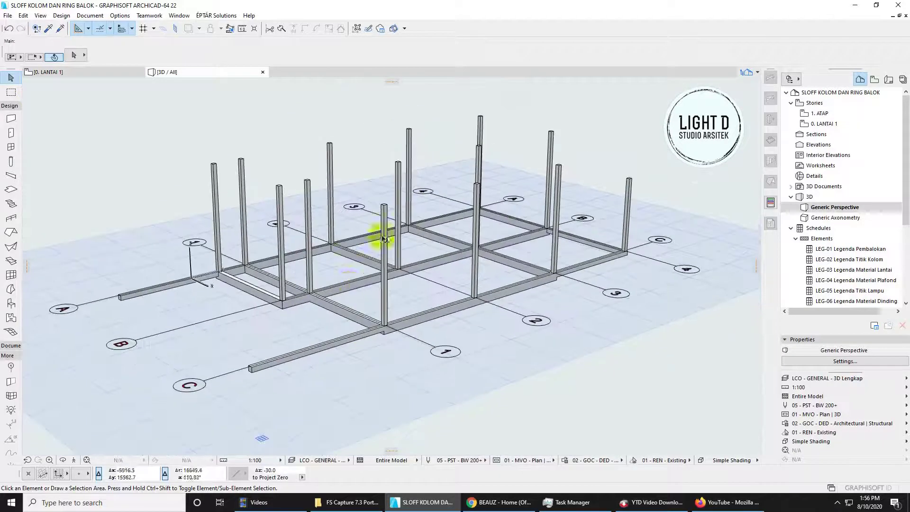
Step: Select the 250 mm high sloof beams of the building in 3D, excluding the two fence sloof beams
left_click(351, 288)
scroll(351, 288, "up", 2)
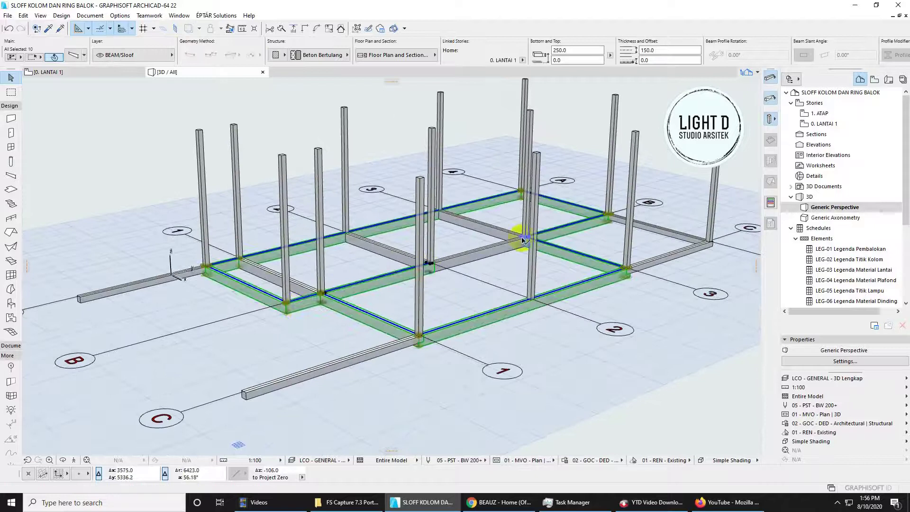
middle_click_drag(523, 239, 464, 259, "shift")
middle_click_drag(561, 242, 547, 281, "shift")
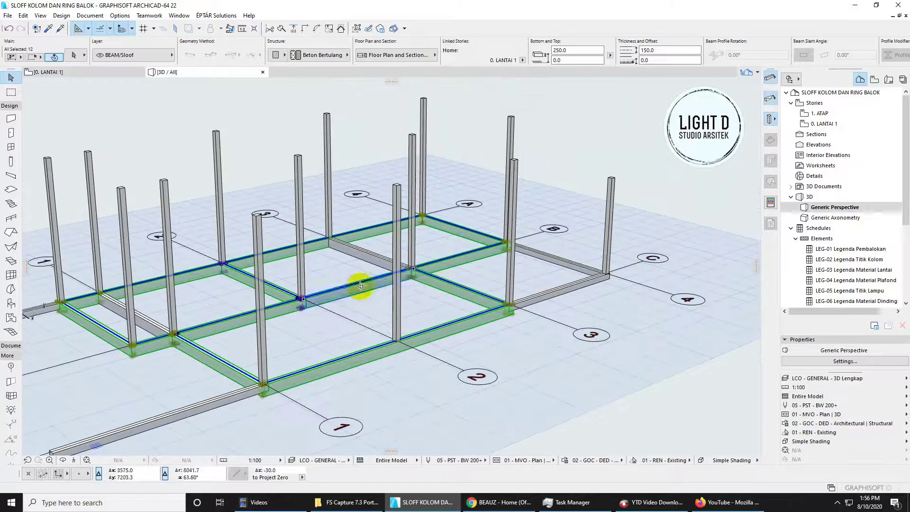
middle_click_drag(361, 285, 395, 245, "shift")
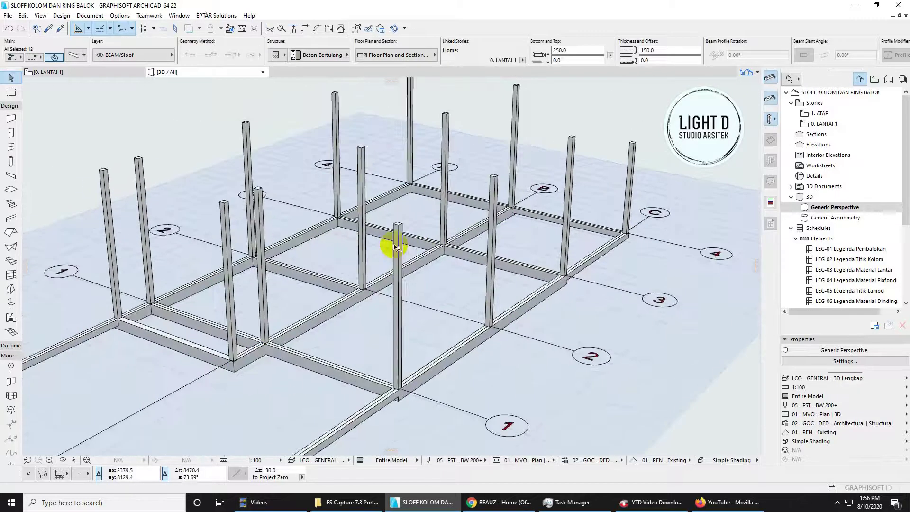
Step: Copy the beams from the 0. LANTAI 1 story to the 1. ATAP story by element type
right_click(320, 324)
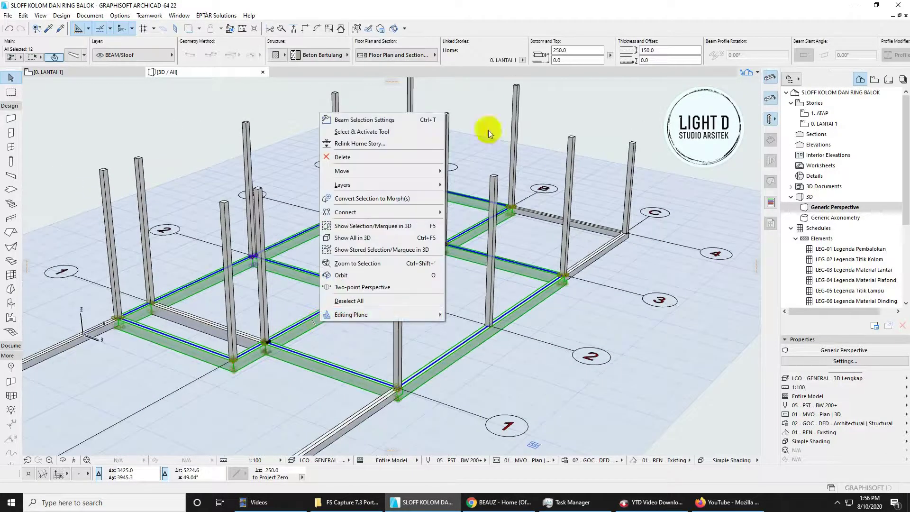
left_click(59, 17)
left_click(62, 15)
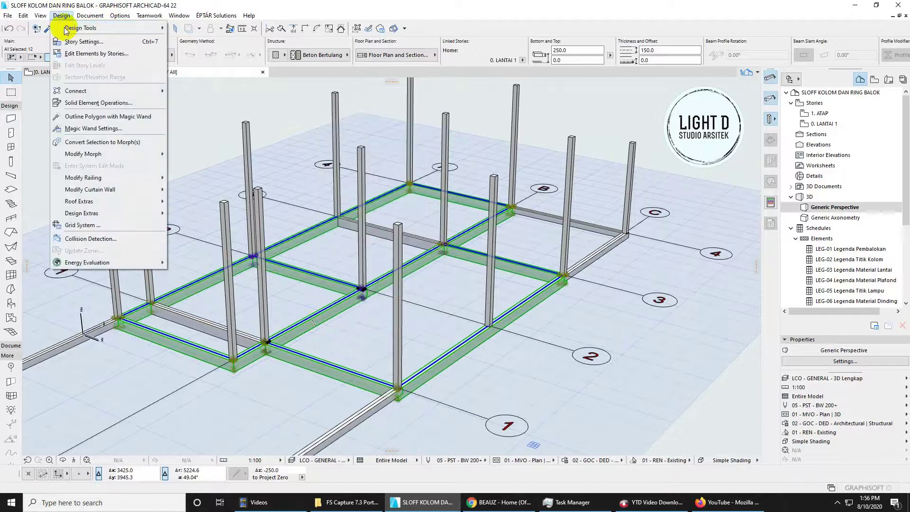
left_click(90, 54)
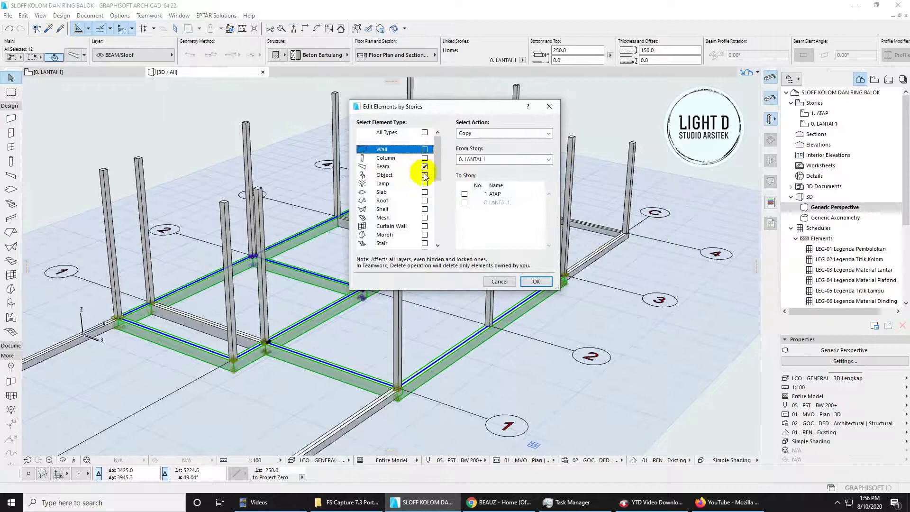
left_click(536, 281)
Step: Delete the surplus fence beams at ATAP level in 3D, along the front extensions of grid lines A and C and around corner C-4
middle_click_drag(385, 264, 451, 240, "shift")
left_click(454, 249)
key("Delete")
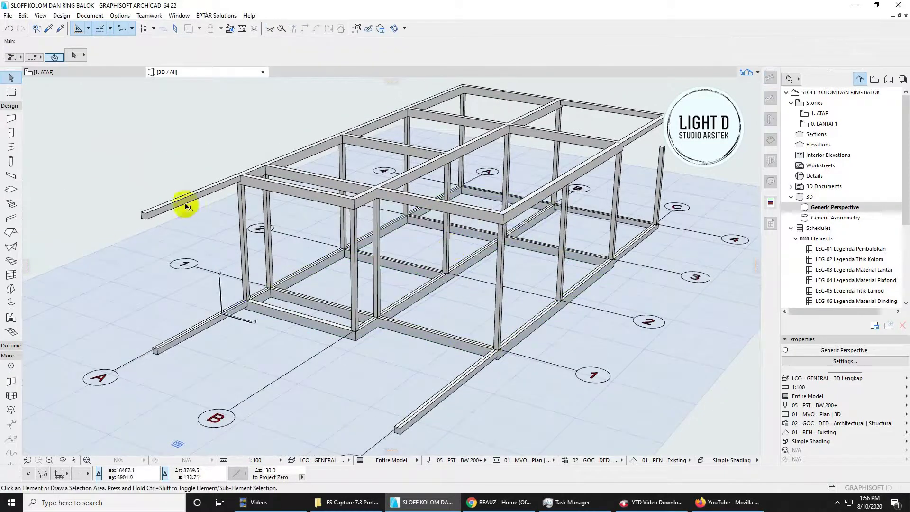
left_click(185, 204)
key("Delete")
middle_click_drag(445, 183, 132, 115, "shift")
left_click(676, 248)
key("Escape")
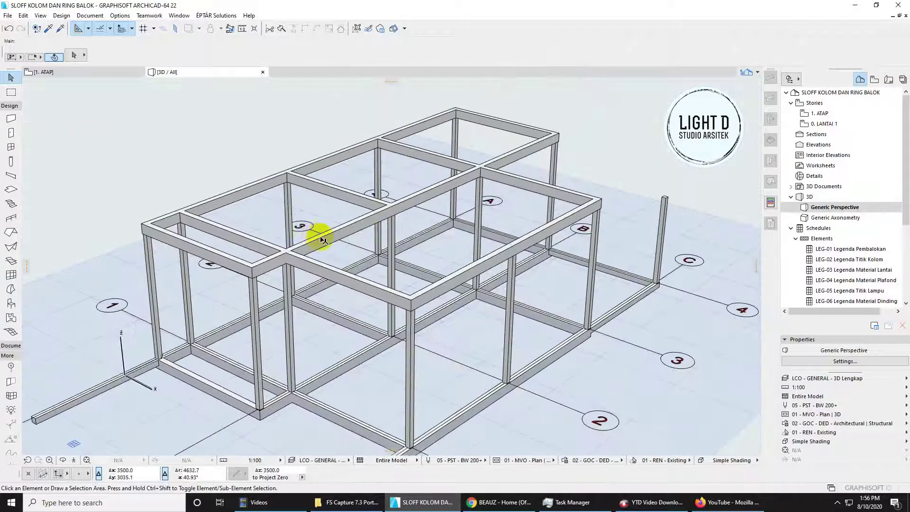
Step: Select all remaining roof-level beams, assign them to the RING BALOK layer and set their height to 200 mm
left_click(324, 240)
left_click(249, 267, "shift")
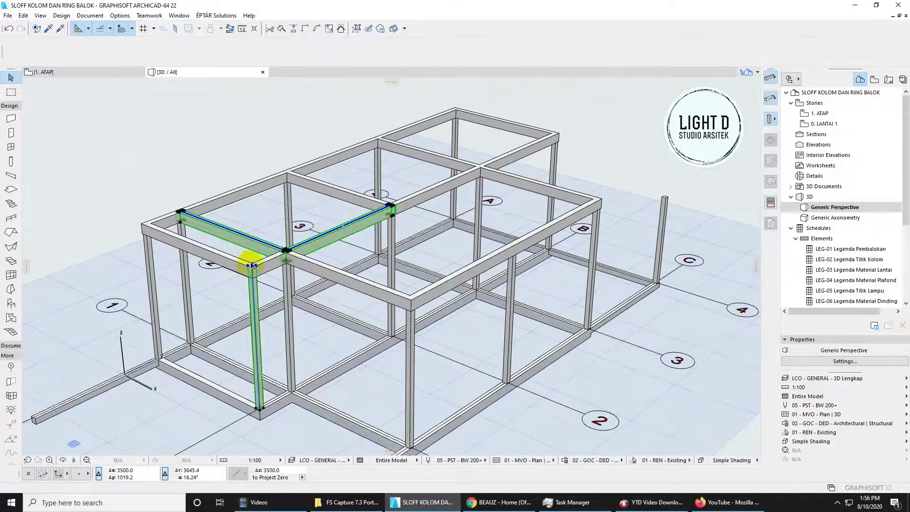
left_click(279, 259)
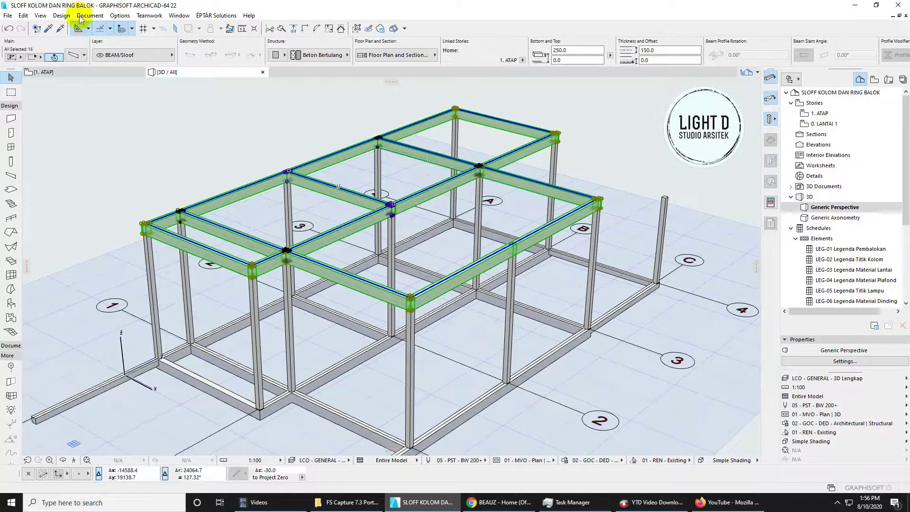
left_click(125, 56)
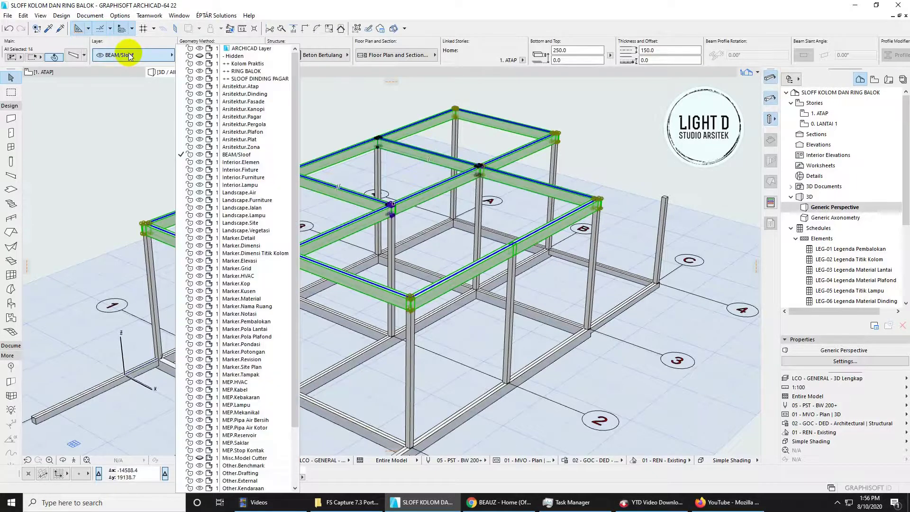
left_click(246, 71)
key("ctrl+t")
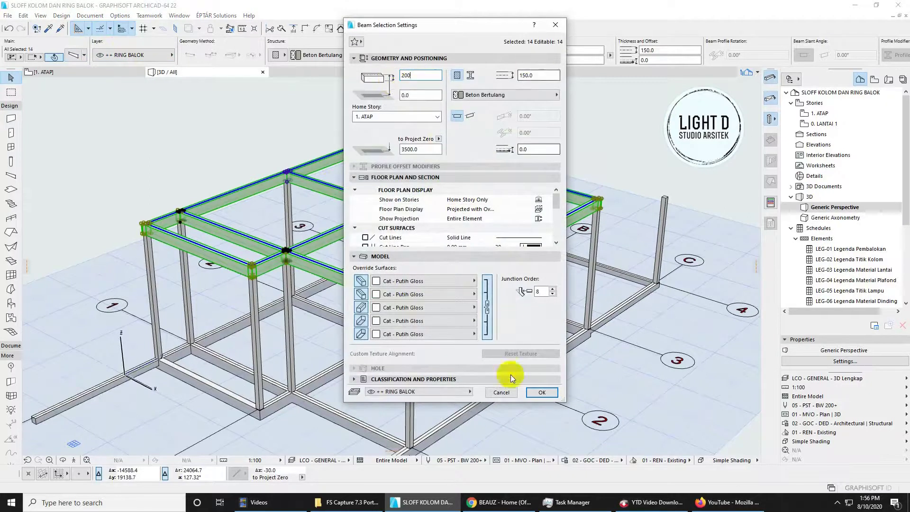
left_click(539, 392)
Step: Examine the ring beams in 3D from several angles, including the free-standing column at C-4
scroll(451, 193, "up", 3)
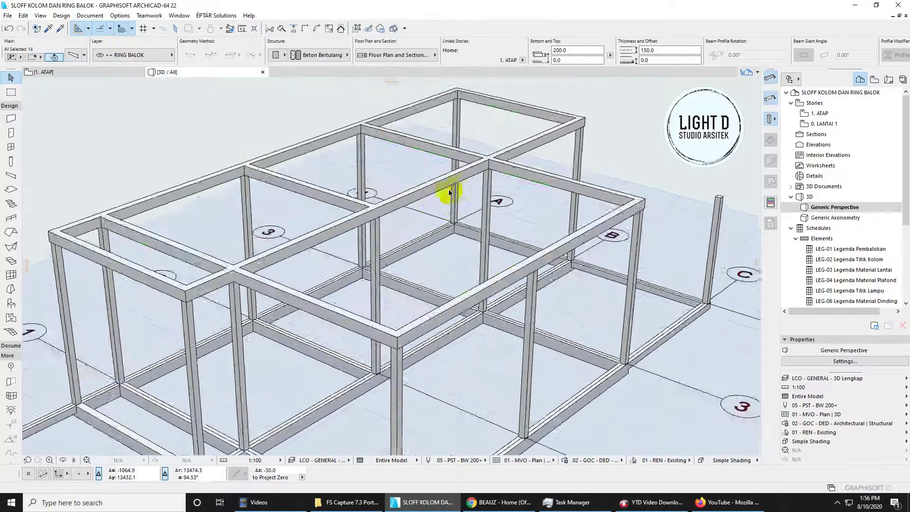
middle_click_drag(390, 230, 564, 187, "shift")
left_click(538, 131)
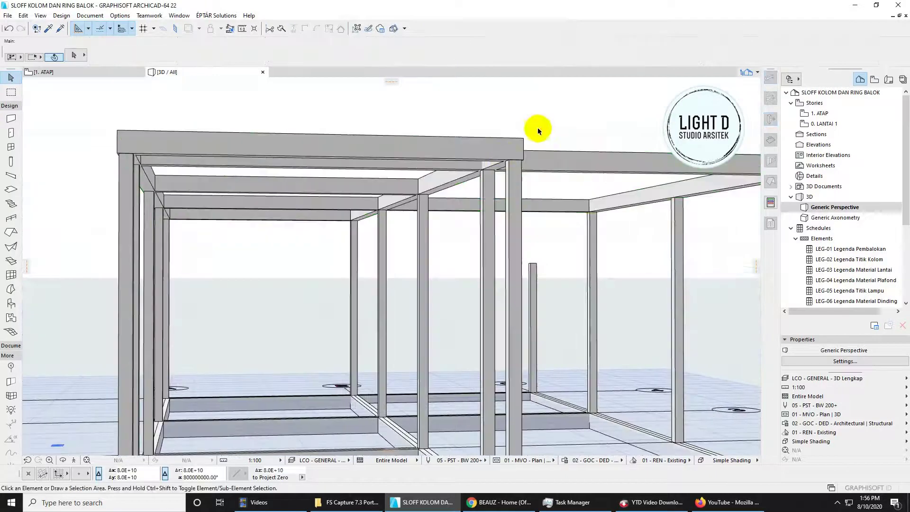
scroll(427, 241, "down", 2)
middle_click_drag(427, 241, 534, 238, "shift")
middle_click_drag(597, 264, 458, 249)
scroll(510, 254, "up", 1)
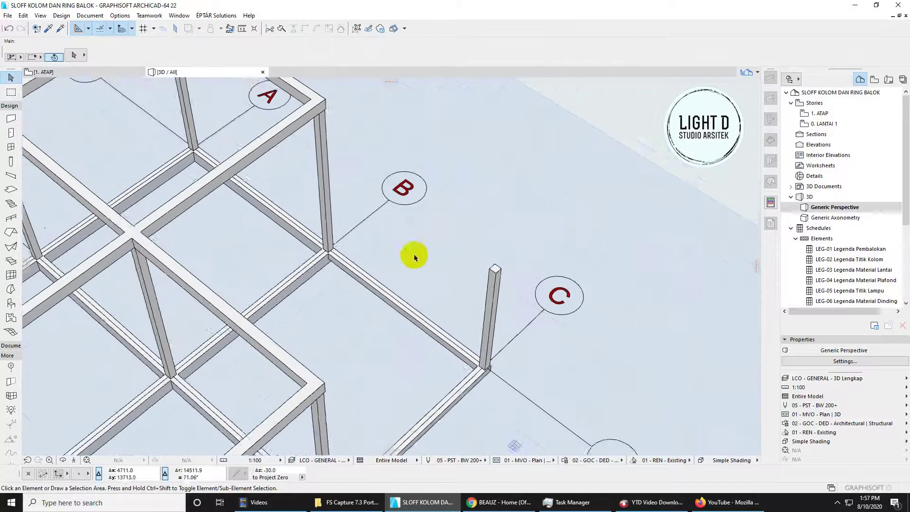
middle_click_drag(452, 334, 453, 318)
Step: Copy the two fence sloof beams meeting at C-4 vertically from the column's base to its top
left_click(482, 356)
mouse_move(483, 358)
middle_mouse_down("shift")
mouse_move(446, 264)
mouse_move(443, 327)
mouse_move(488, 364)
middle_mouse_up("shift")
scroll(485, 365, "up", 3)
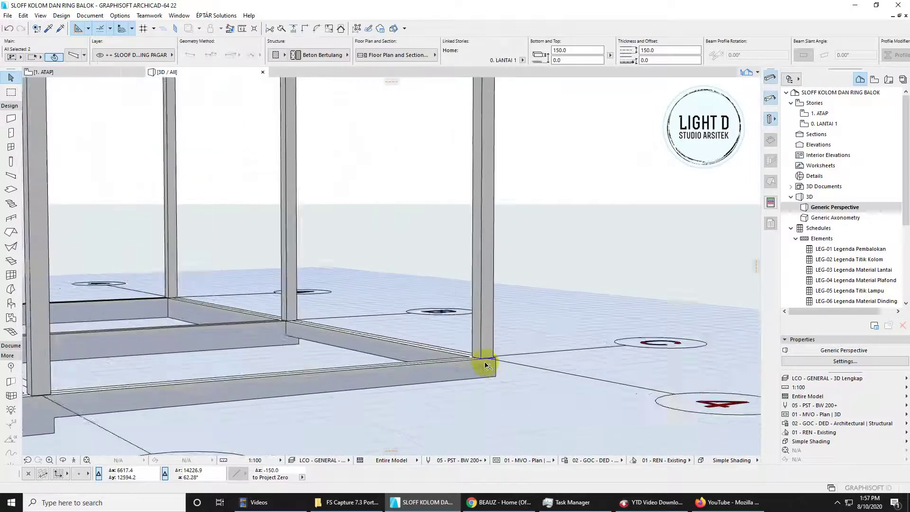
right_click(485, 362)
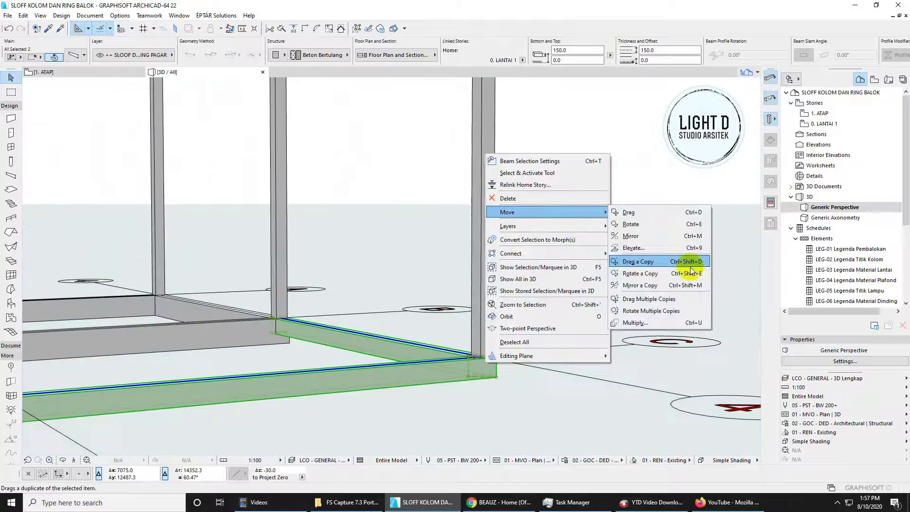
left_click(645, 262)
scroll(479, 363, "up", 3)
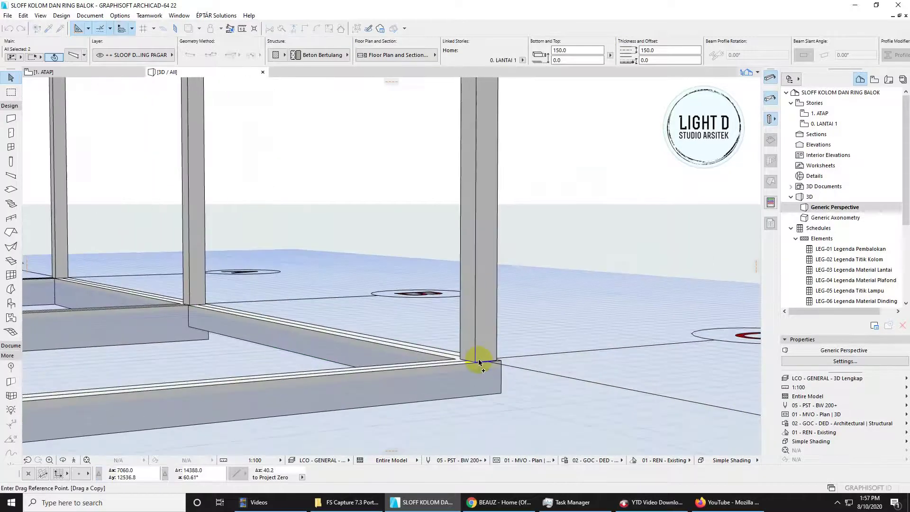
middle_click_drag(482, 356, 487, 398, "shift")
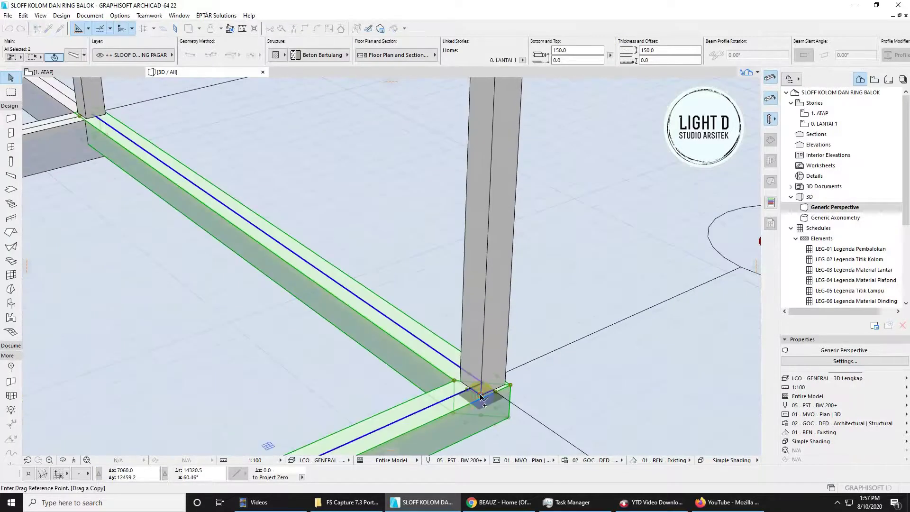
left_click(482, 395)
scroll(502, 299, "down", 1)
middle_click_drag(504, 289, 505, 387)
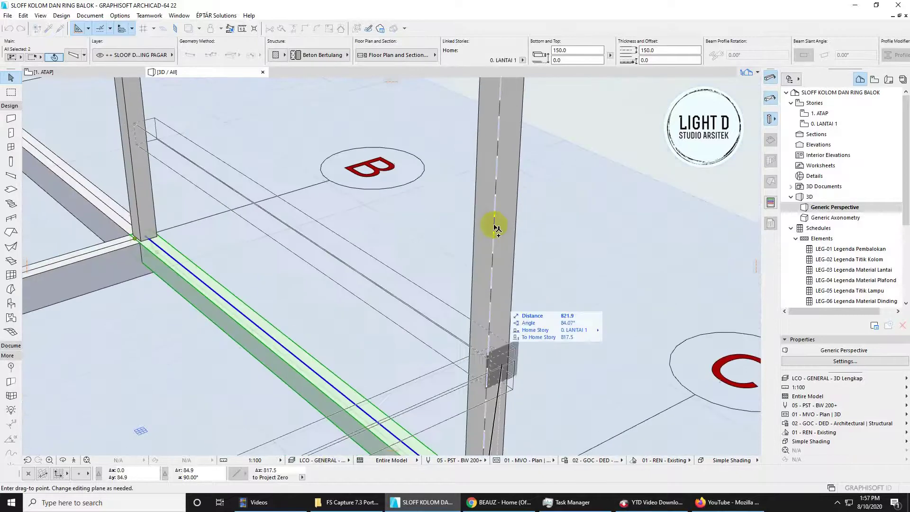
middle_click_drag(494, 209, 490, 301)
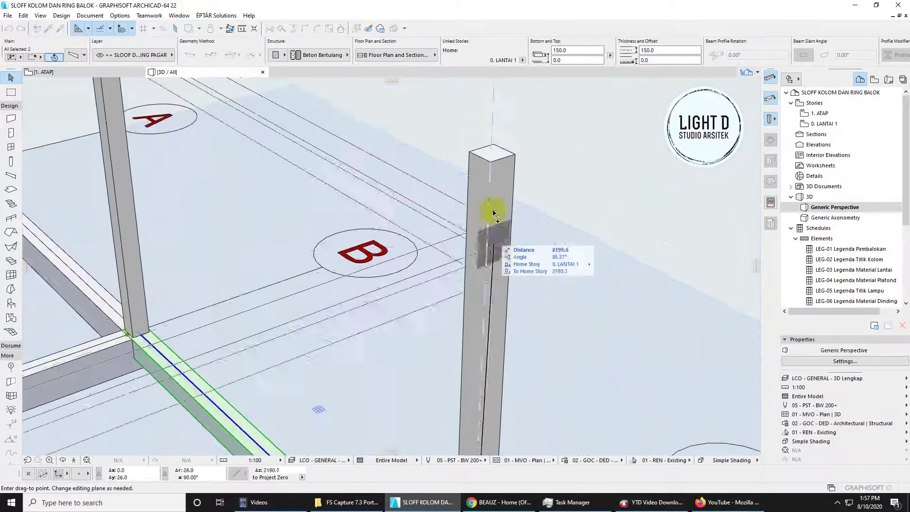
left_click(490, 162)
scroll(514, 209, "down", 4)
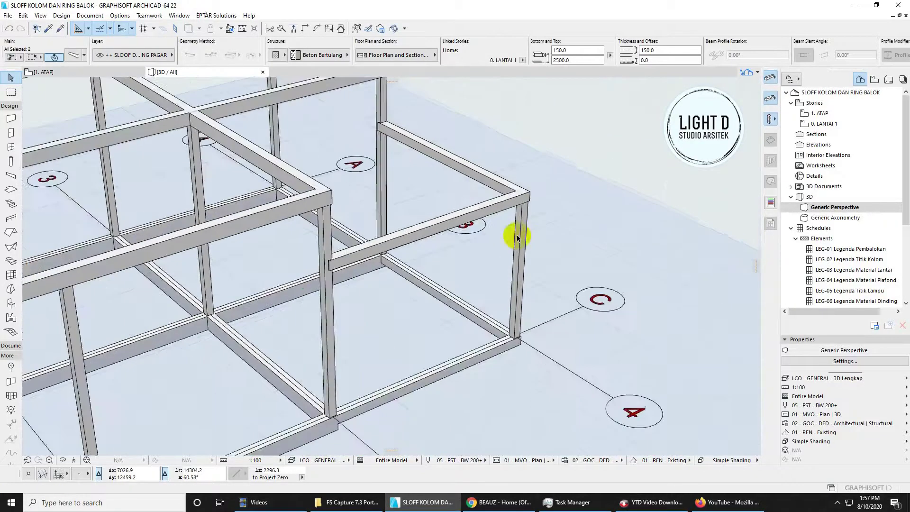
Step: Check the ATAP and LANTAI 1 plans for the two beams copied around corner C-4
middle_click_drag(517, 238, 179, 92, "shift")
left_click(96, 77)
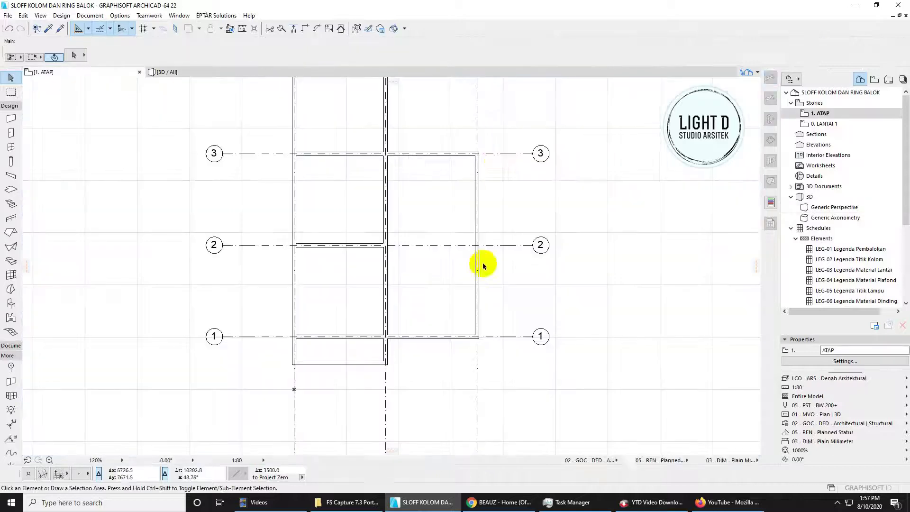
middle_click_drag(501, 164, 480, 269)
left_click(506, 171)
left_click(175, 72)
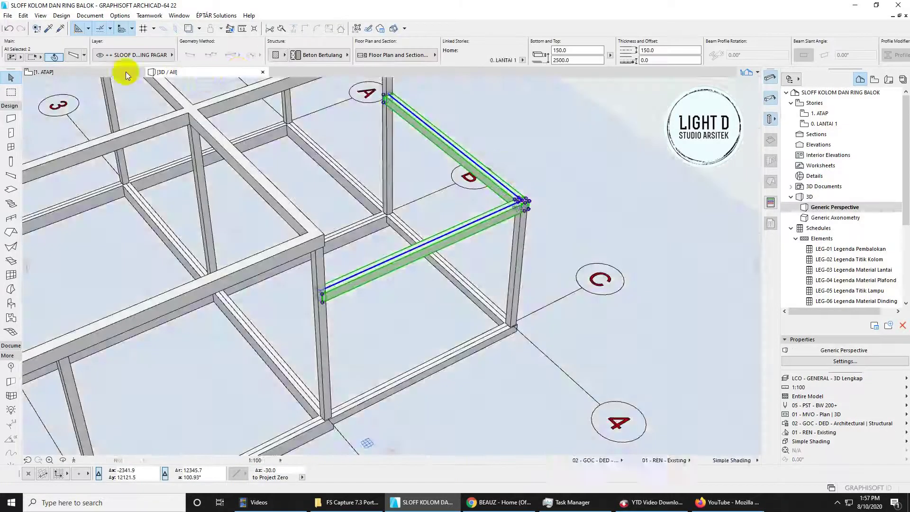
left_click(75, 71)
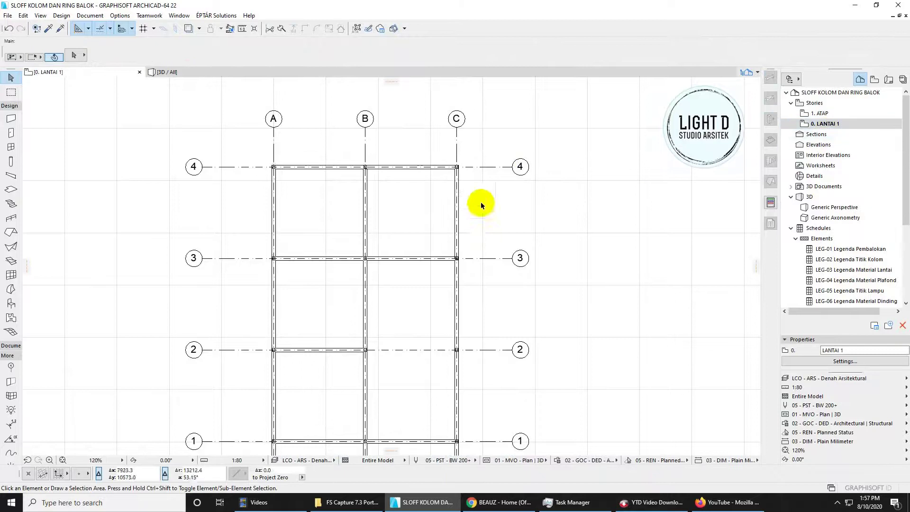
Step: Select the two raised fence beams around C-4 and set both their height and width to 120 mm
scroll(481, 204, "up", 3)
left_click(449, 196)
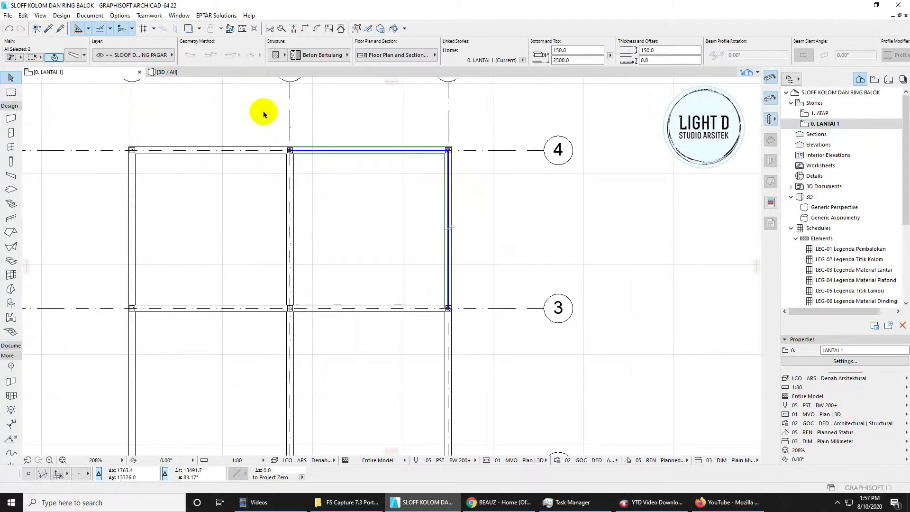
left_click(229, 73)
middle_click_drag(463, 203, 622, 163, "shift")
scroll(607, 165, "up", 3)
middle_click_drag(525, 161, 332, 289, "shift")
left_click(70, 57)
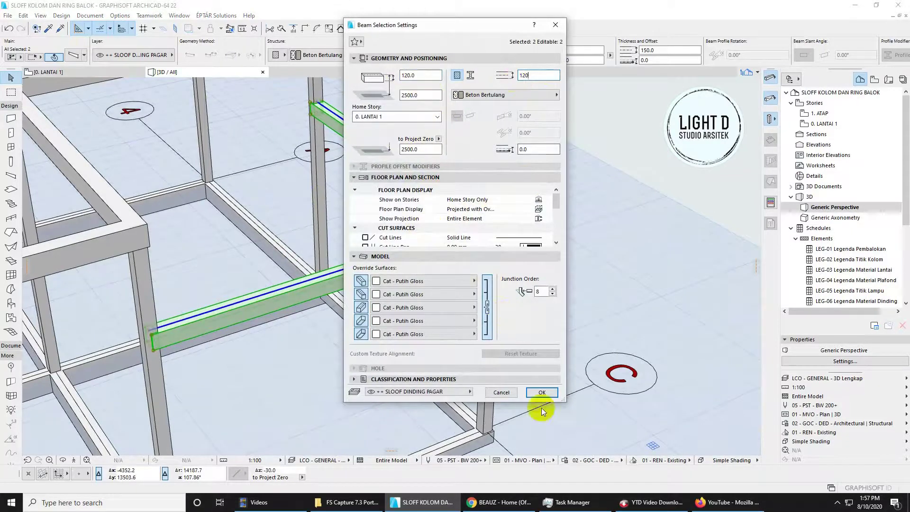
left_click(541, 393)
Step: Examine the raised fence beams at C-4 and the whole frame in the 3D view
scroll(489, 230, "up", 8)
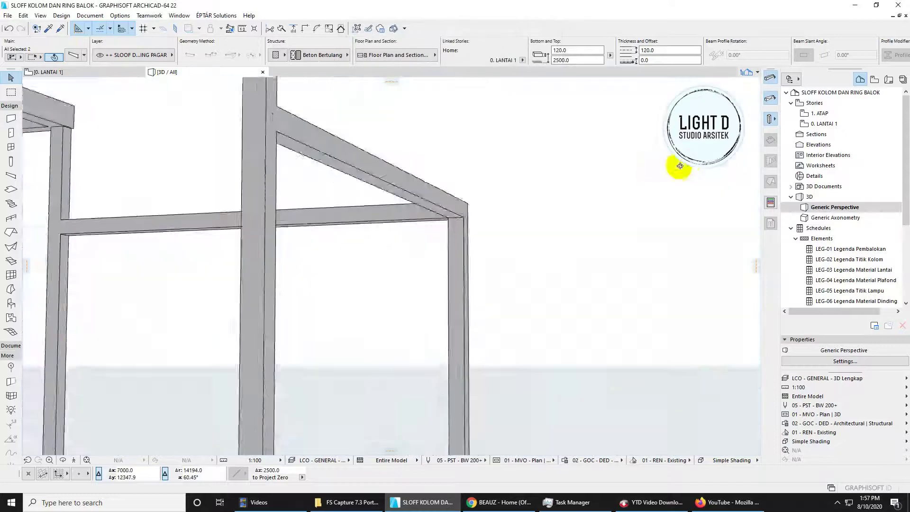
middle_click_drag(680, 165, 479, 185, "shift")
scroll(215, 252, "up", 1)
left_click(588, 168)
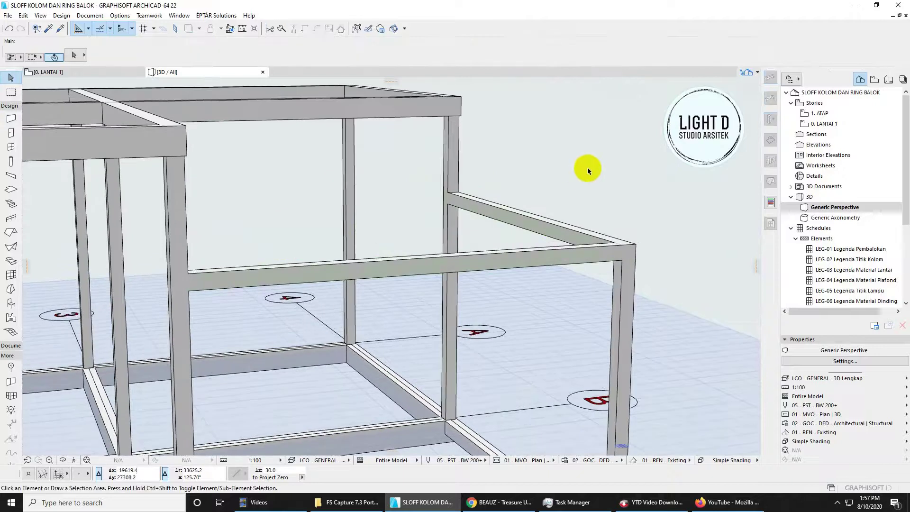
scroll(590, 171, "down", 4)
middle_click_drag(616, 225, 377, 204, "shift")
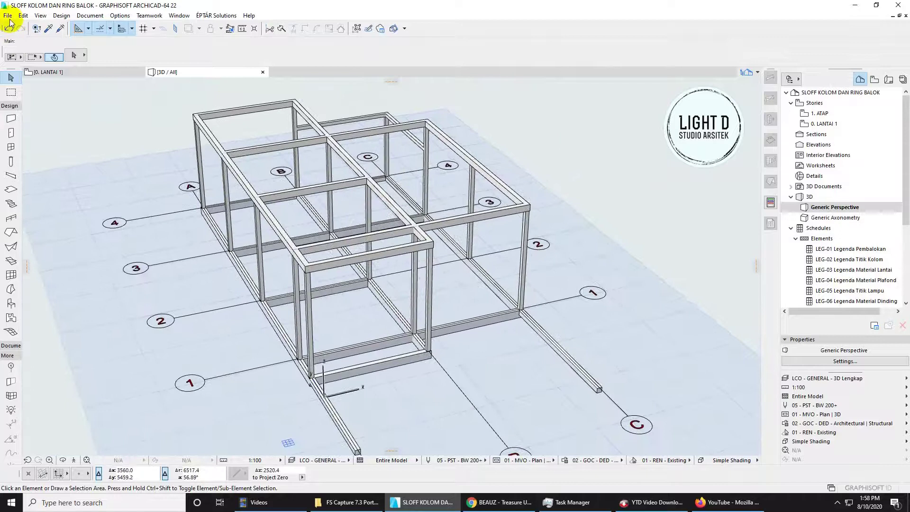
left_click(8, 16)
left_click(8, 15)
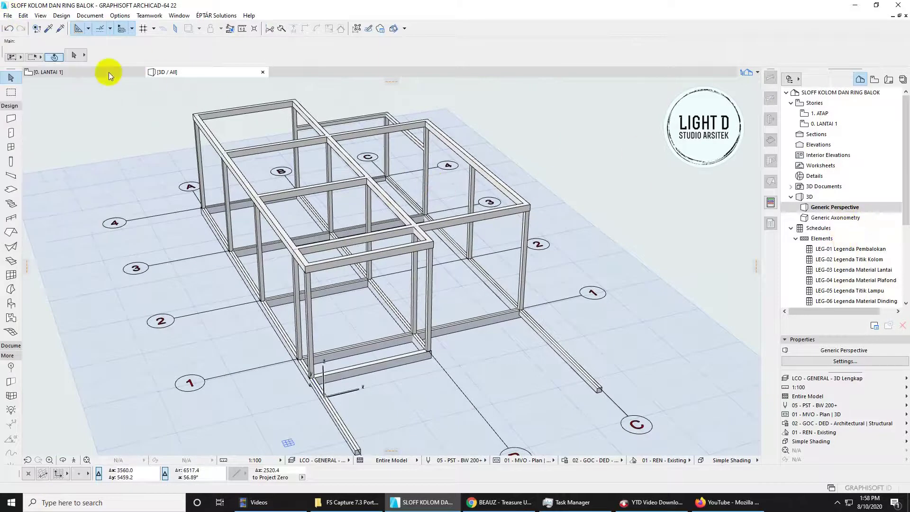
Step: Return to the LANTAI 1 floor plan and clear the selection of the two fence beams at C-4
left_click(81, 73)
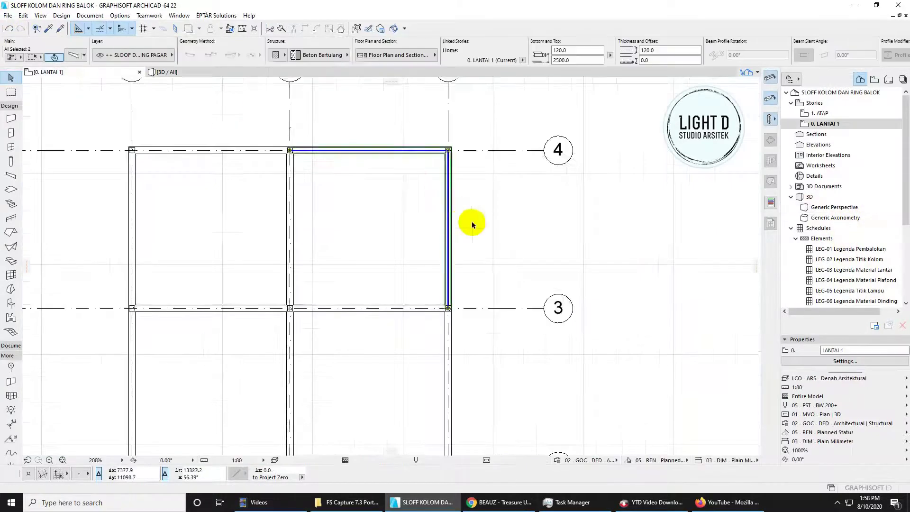
scroll(472, 225, "down", 5)
left_click(548, 254)
scroll(412, 322, "up", 3)
middle_click_drag(503, 301, 470, 270)
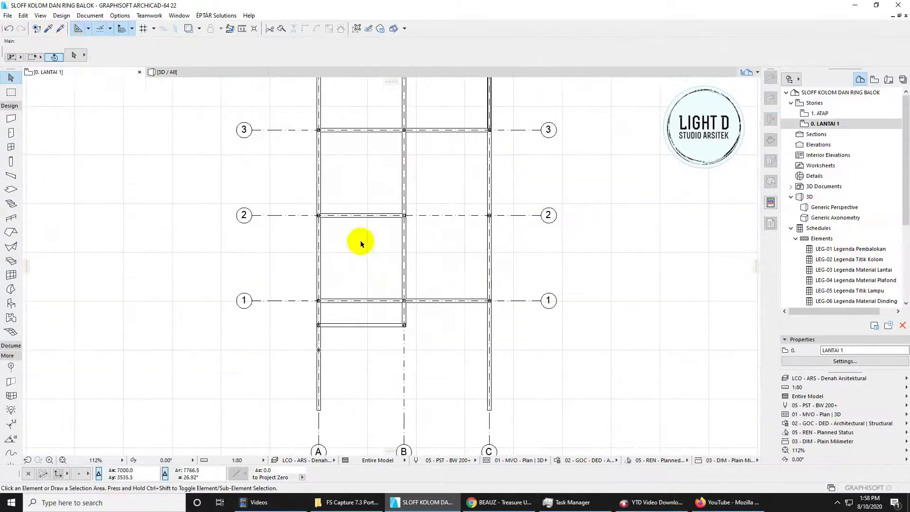
Step: Add a vertical chain dimension along gridline A from the beam's lower end through the front column and rows 1 to 4
scroll(332, 265, "up", 3)
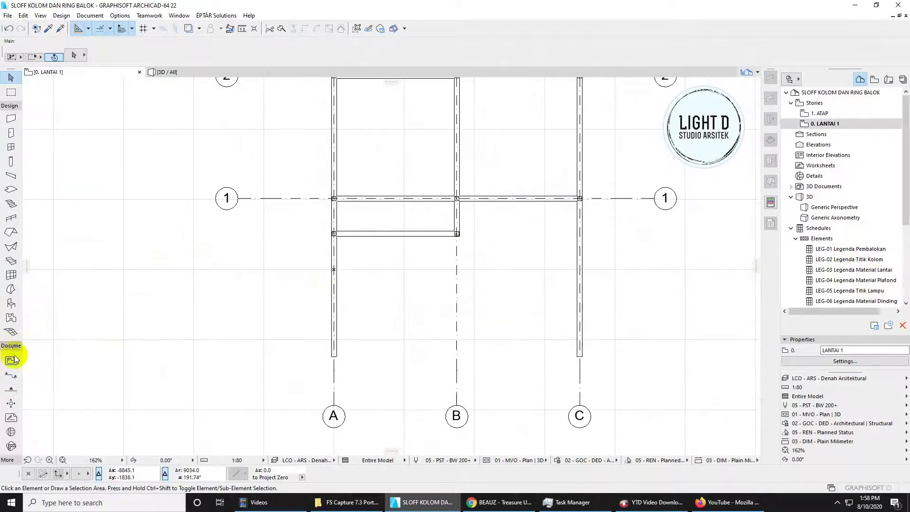
scroll(294, 351, "up", 3)
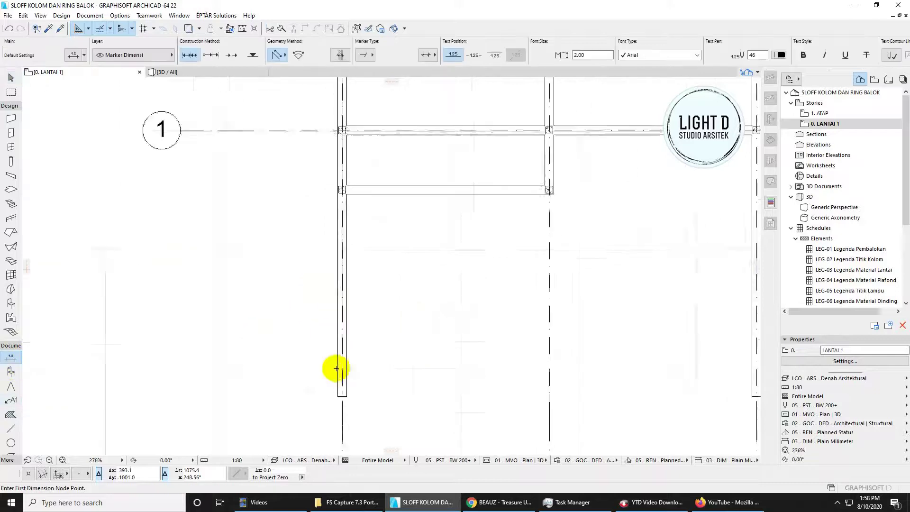
left_click(347, 371)
scroll(345, 203, "up", 3)
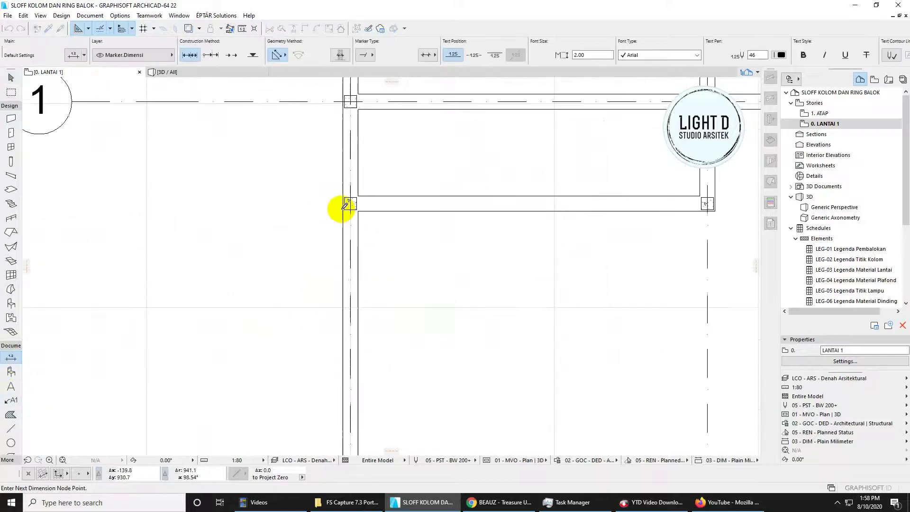
scroll(359, 270, "down", 2)
scroll(363, 374, "up", 2)
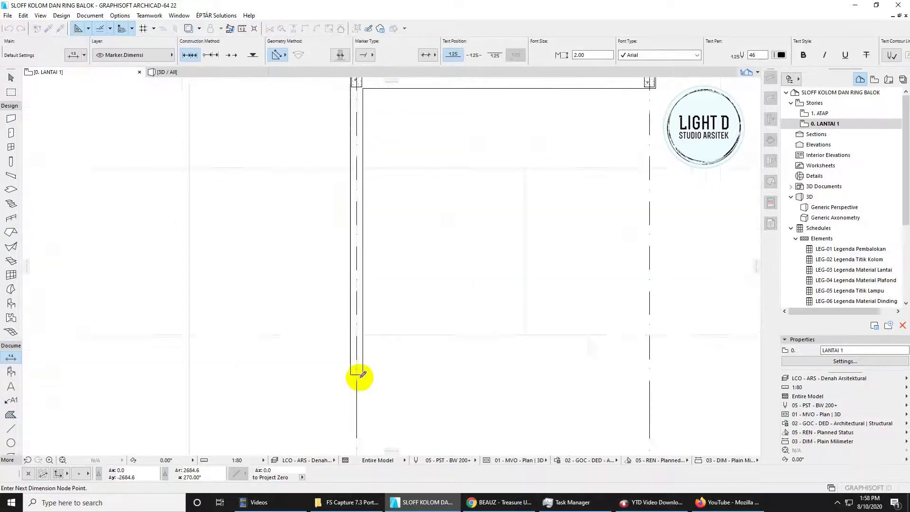
scroll(380, 197, "down", 3)
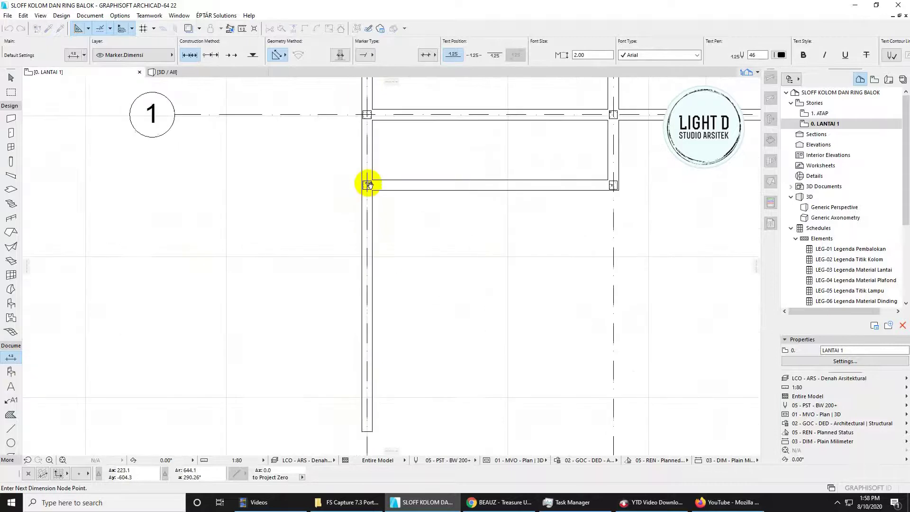
scroll(367, 175, "up", 3)
left_click(366, 177)
mouse_move(384, 131)
middle_mouse_down()
mouse_move(390, 315)
mouse_move(380, 474)
middle_mouse_up()
scroll(380, 226, "down", 1)
scroll(380, 202, "up", 2)
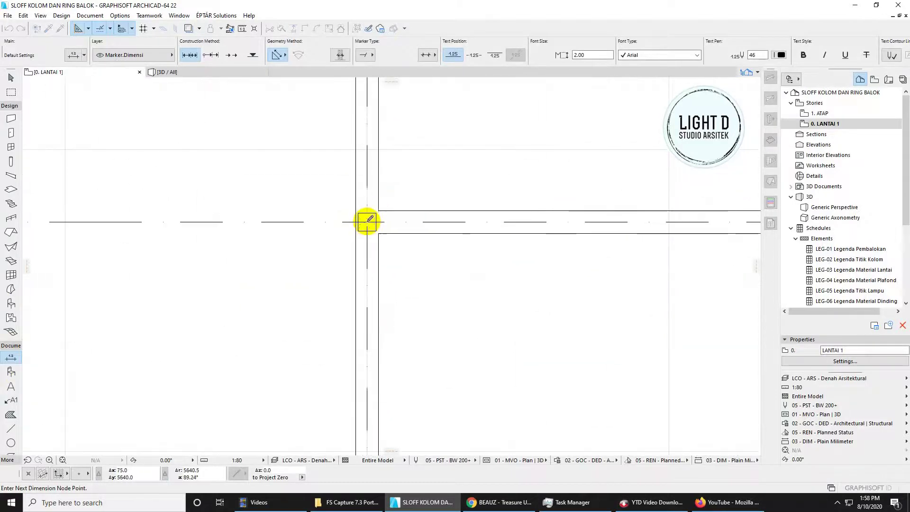
scroll(403, 204, "down", 2)
scroll(384, 195, "up", 2)
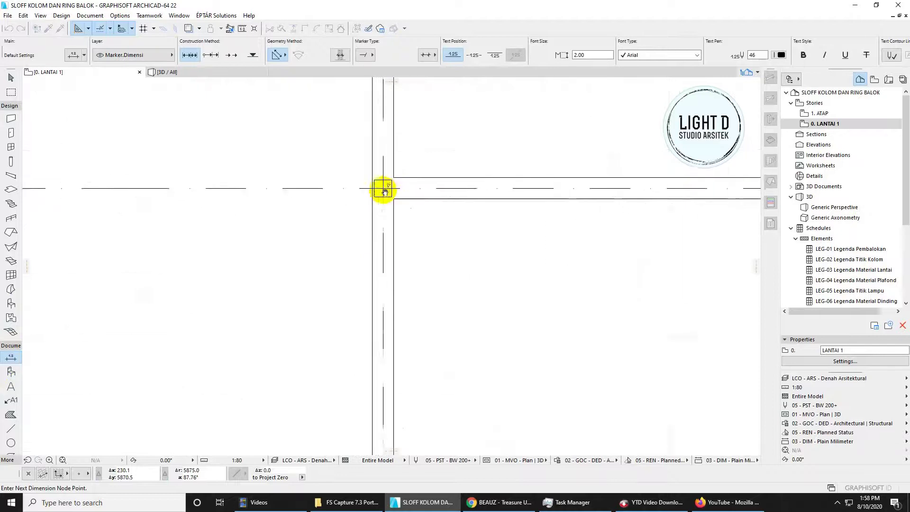
scroll(383, 184, "down", 2)
scroll(378, 167, "up", 2)
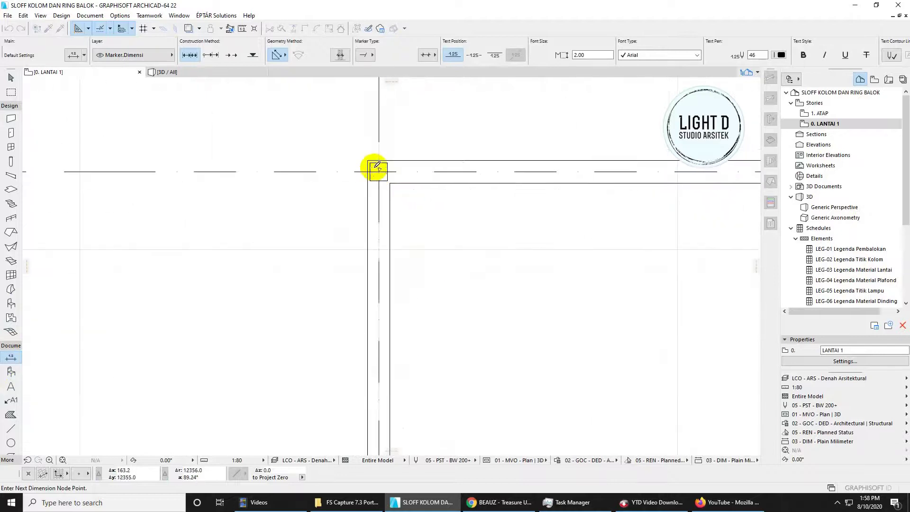
left_click(396, 225)
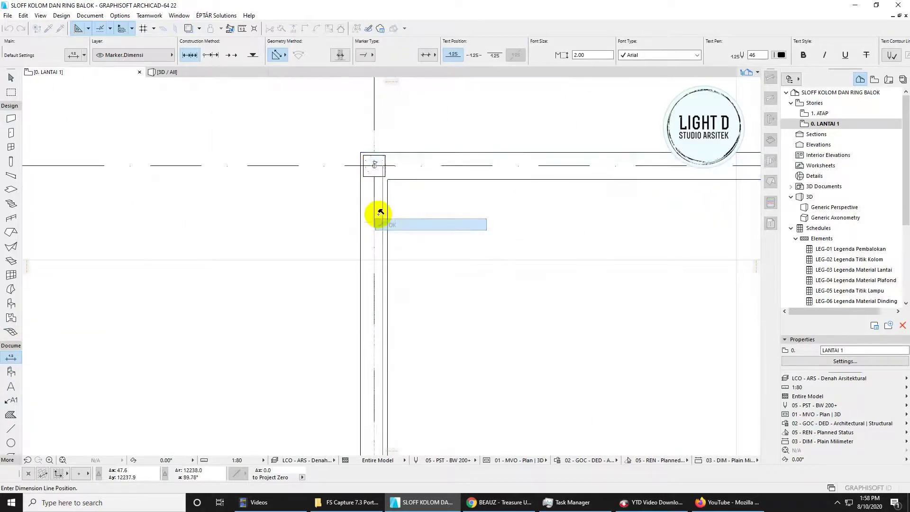
scroll(376, 210, "down", 2)
scroll(323, 264, "down", 2)
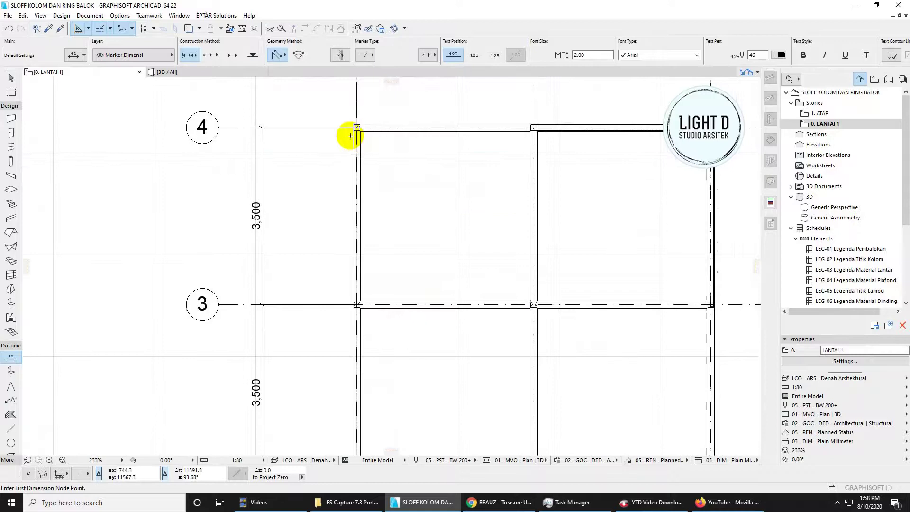
Step: Add an overall vertical dimension from A-4 to the lower end of the gridline A beam, placed outside the chain dimension
scroll(360, 124, "up", 3)
scroll(407, 321, "down", 4)
middle_click_drag(409, 255, 417, 79)
middle_click_drag(381, 441, 413, 145)
middle_click_drag(405, 321, 416, 151)
scroll(419, 318, "up", 2)
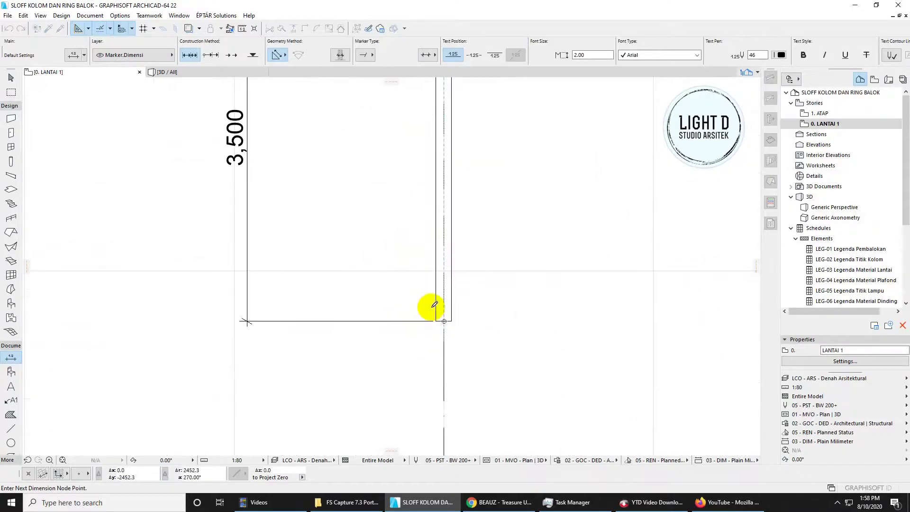
right_click(443, 323)
left_click(456, 381)
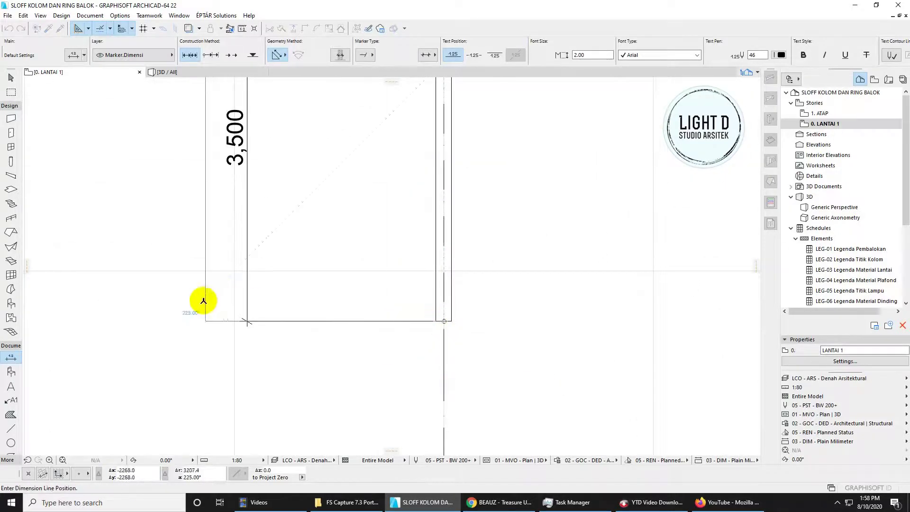
left_click(193, 304)
scroll(268, 242, "down", 5)
middle_click_drag(308, 82, 268, 285)
scroll(268, 285, "down", 2)
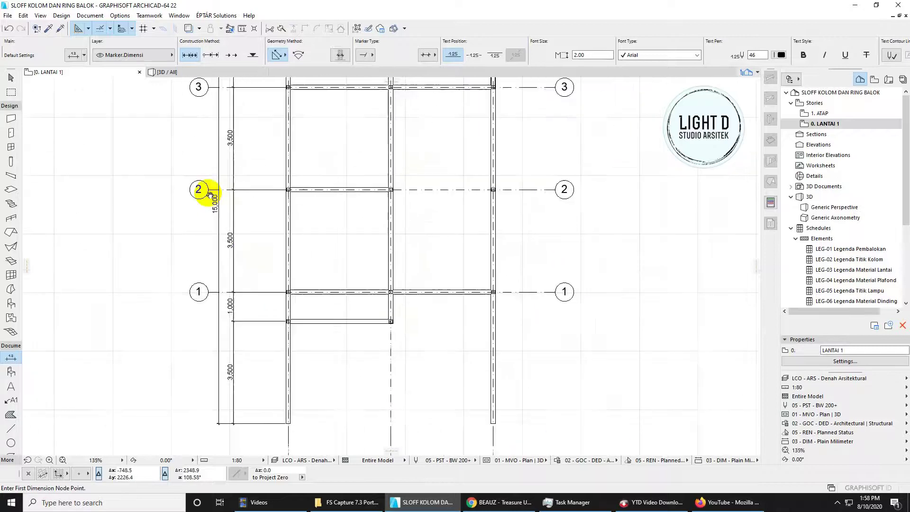
Step: Add a horizontal chain dimension between gridlines A, B and C at the row 4 columns, placed above the plan
scroll(375, 209, "down", 1)
middle_click_drag(374, 208, 318, 294)
scroll(297, 160, "up", 2)
middle_click_drag(297, 109, 297, 195)
scroll(289, 194, "up", 1)
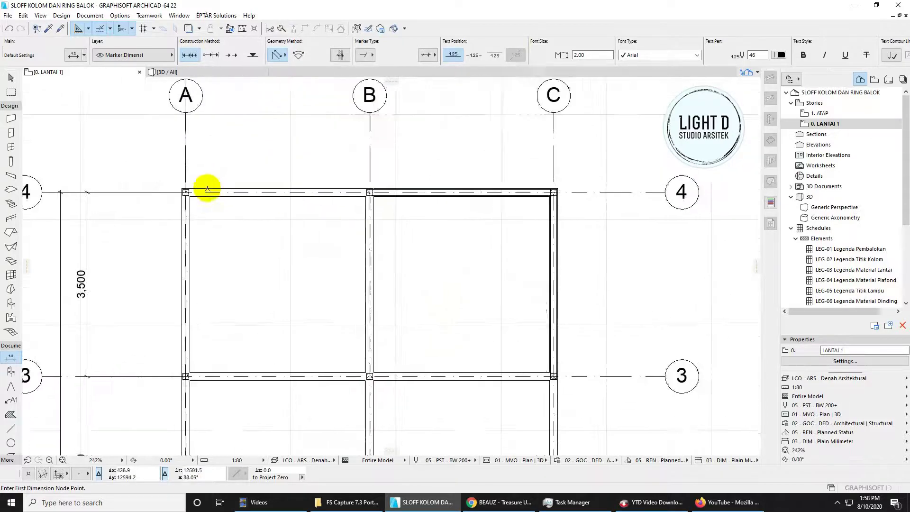
scroll(207, 188, "up", 3)
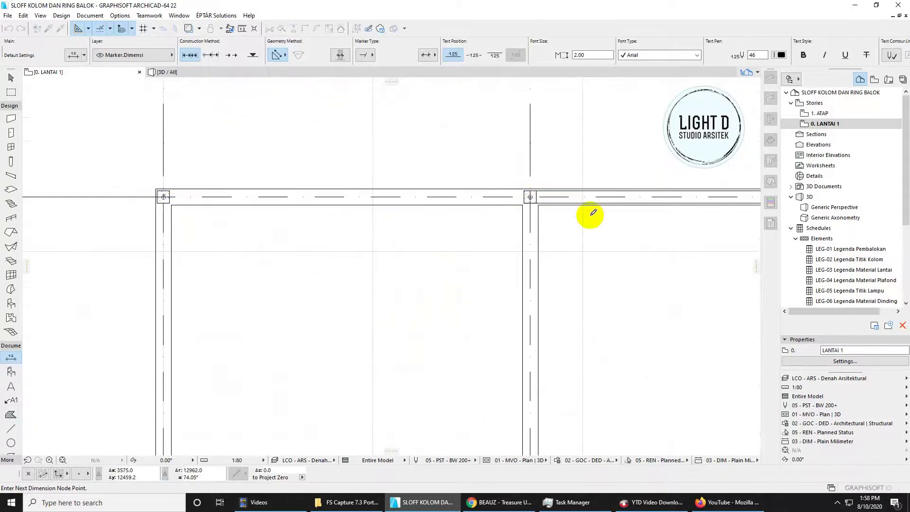
scroll(592, 213, "down", 1)
right_click(512, 224)
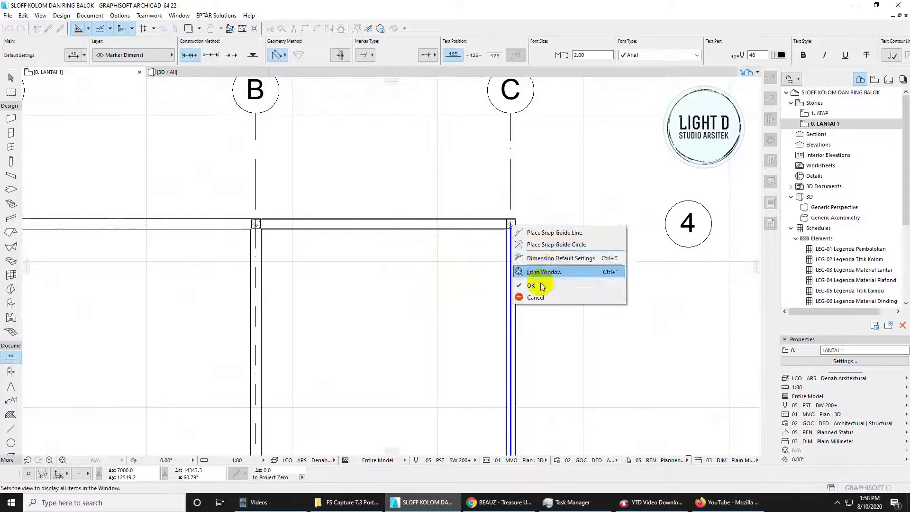
left_click(540, 286)
middle_click_drag(301, 179, 519, 196)
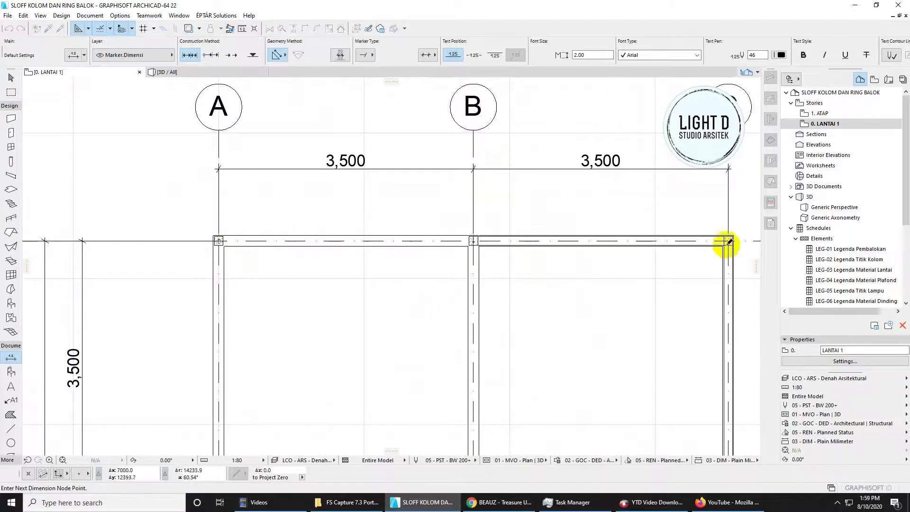
Step: Add an overall horizontal dimension from gridline A to C, placed above the row 4 chain dimension
right_click(728, 240)
left_click(741, 290)
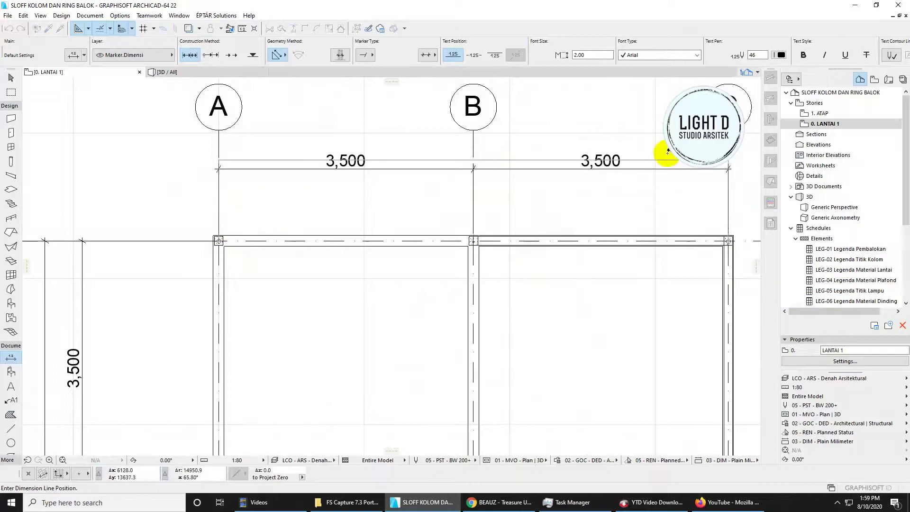
left_click(670, 145)
scroll(529, 163, "down", 4)
key("Escape")
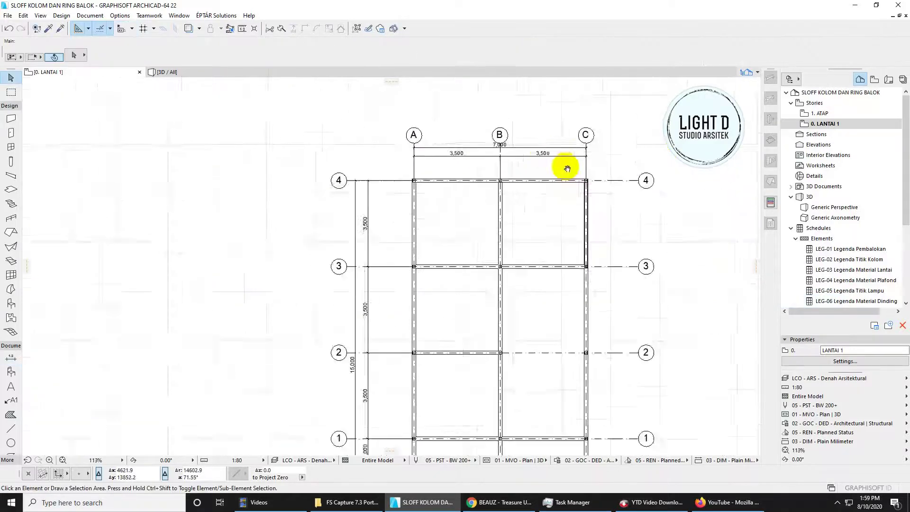
middle_click_drag(567, 166, 564, 232)
left_click(559, 317)
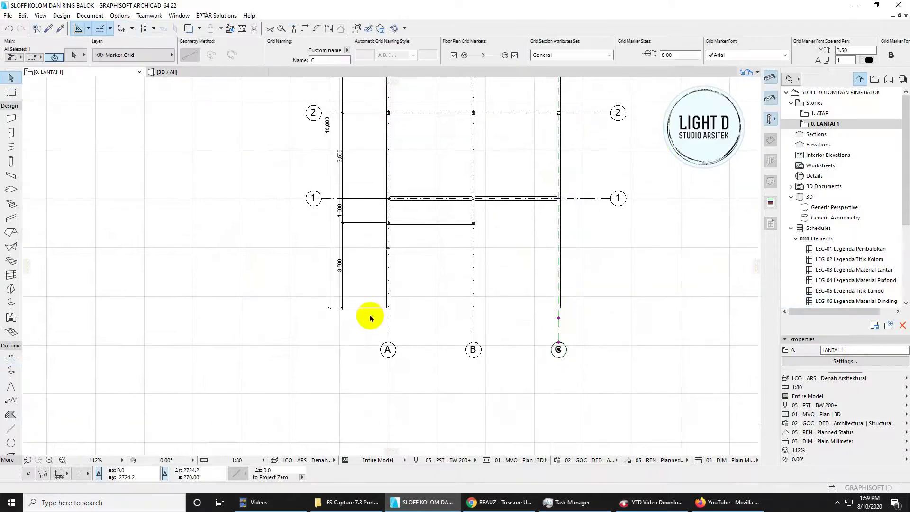
scroll(462, 219, "up", 5)
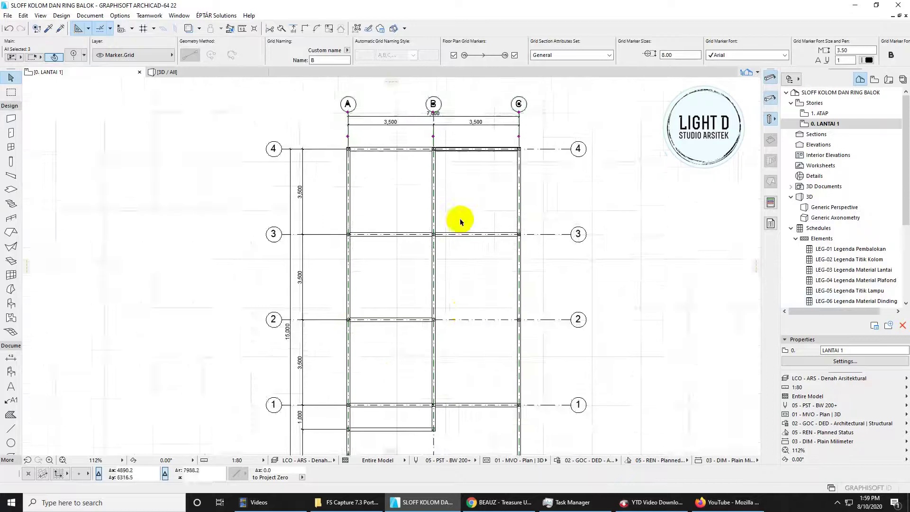
scroll(421, 180, "up", 6)
right_click(421, 246)
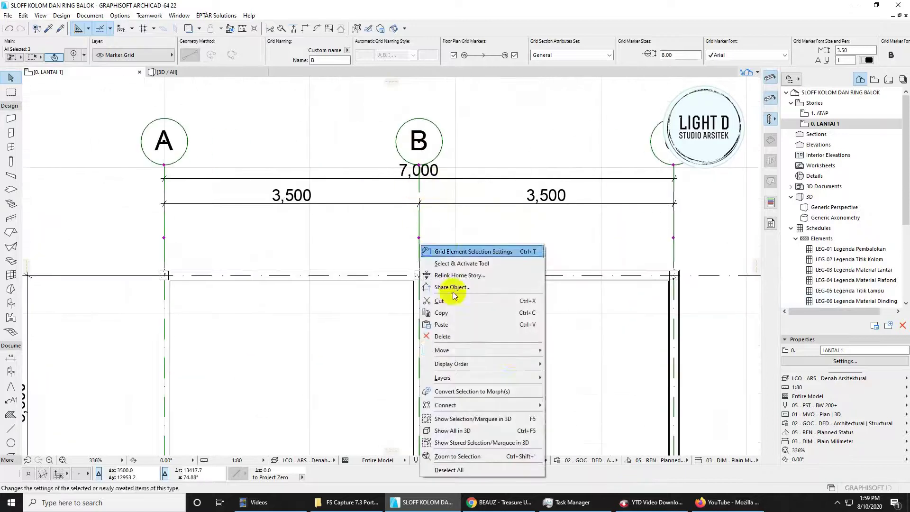
left_click(491, 242)
left_click(491, 238)
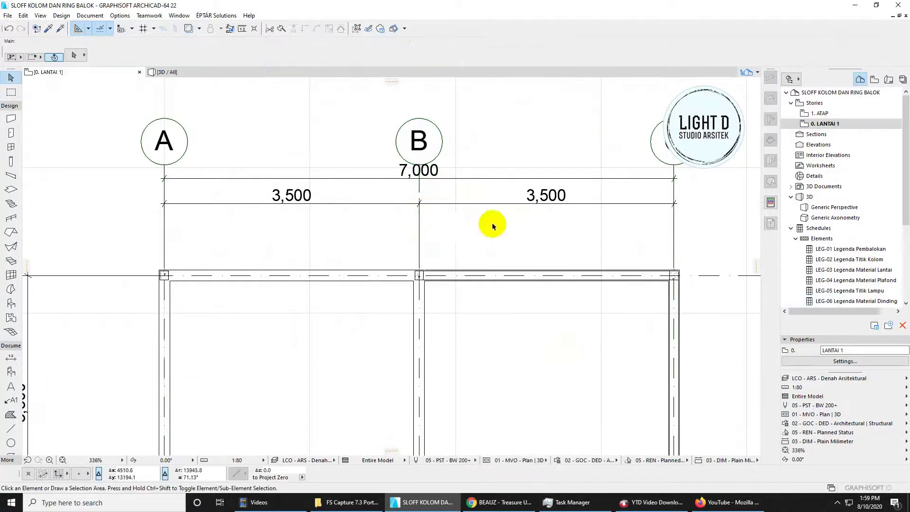
Step: Try to move gridline C upward on its own and undo the move
left_click(420, 226)
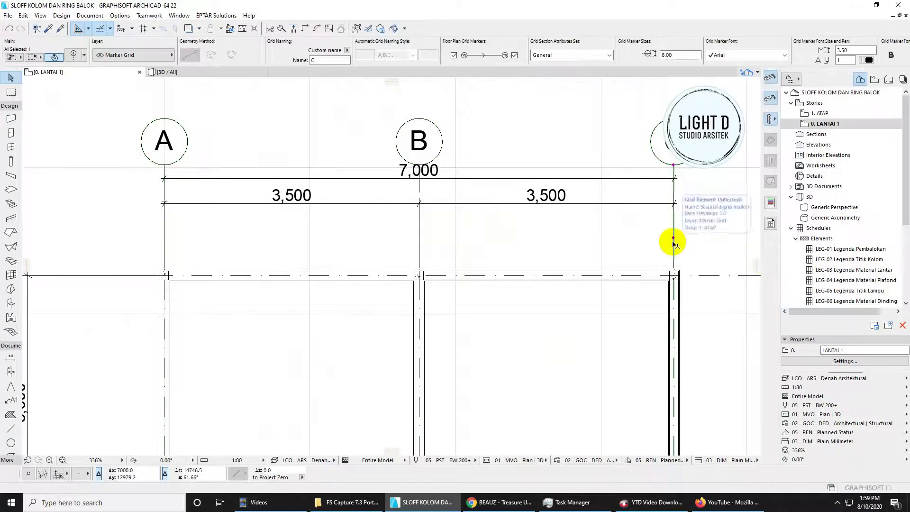
key("ctrl+d")
left_click(631, 244)
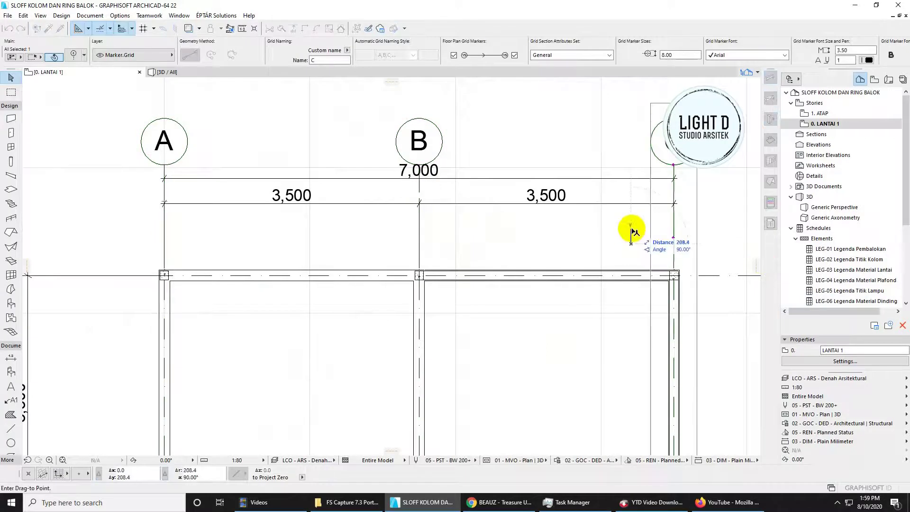
left_click_drag(633, 231, 630, 232)
key("ctrl+z")
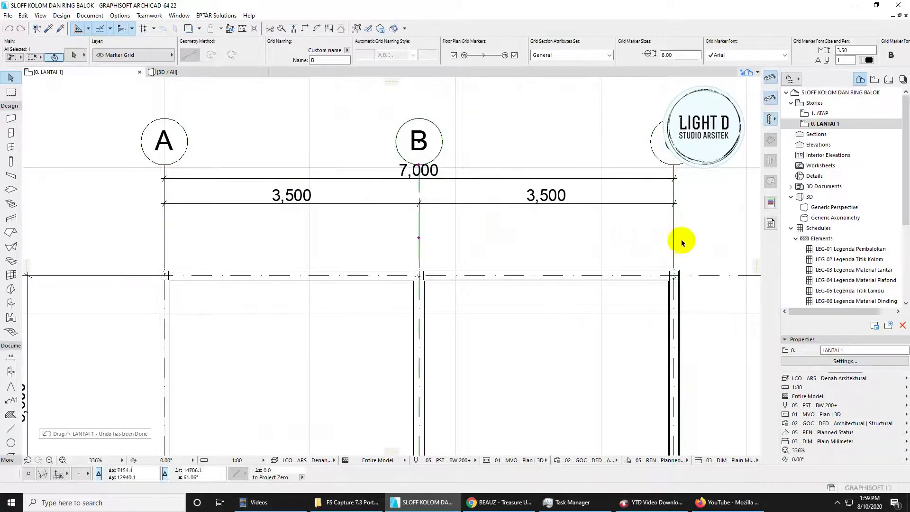
Step: Select gridlines A, B and C and move them upward so their upper bubbles clear the overall dimension
left_click(674, 240, "shift")
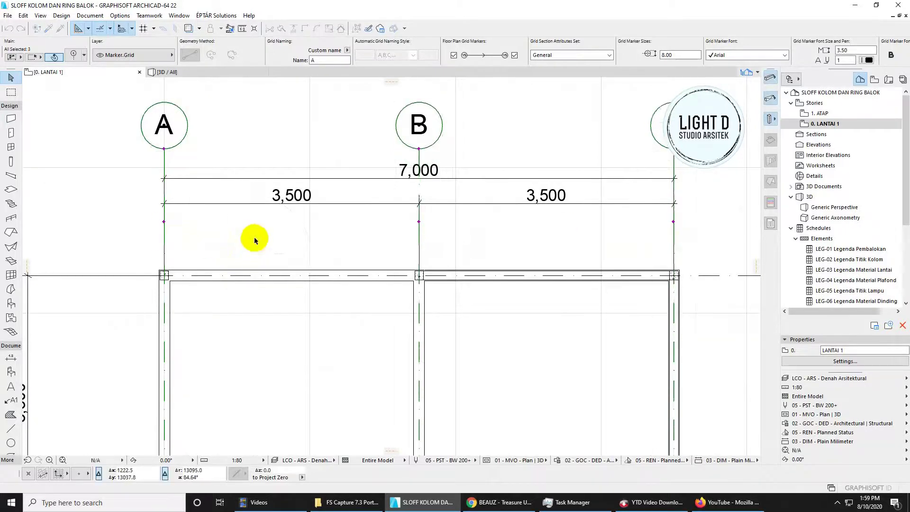
scroll(308, 232, "down", 3)
scroll(480, 237, "down", 3)
middle_click_drag(510, 269, 545, 121)
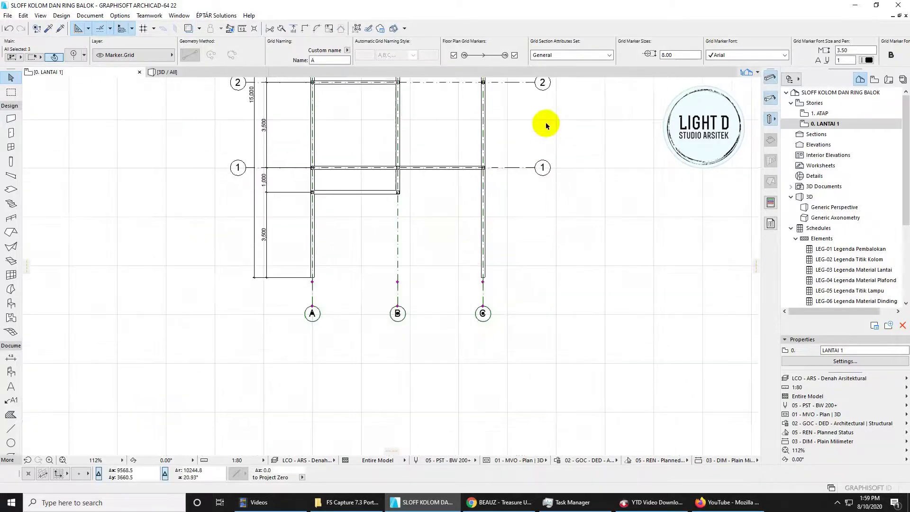
scroll(468, 166, "down", 1)
scroll(406, 269, "up", 1)
left_click(426, 280)
Step: Add a horizontal chain dimension between gridlines A, B and C at the lower beam ends, placed below the plan
scroll(389, 268, "up", 4)
middle_click_drag(343, 237, 352, 261)
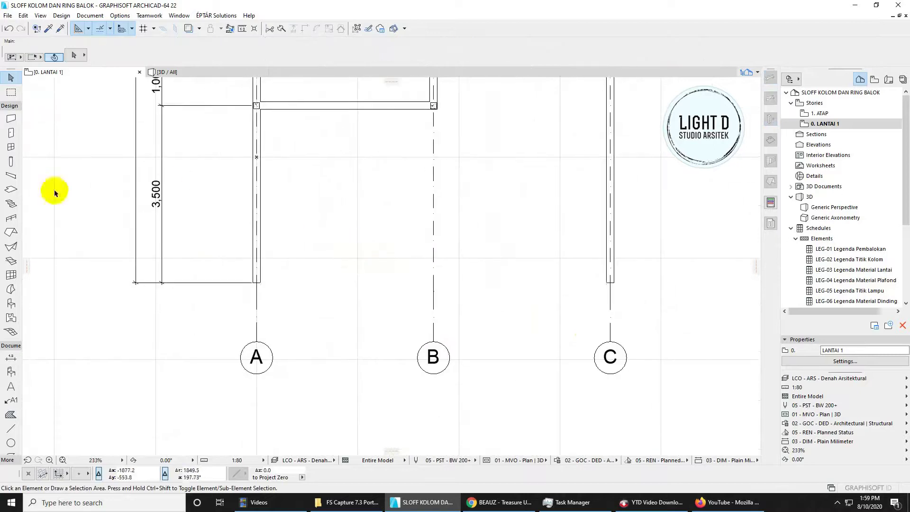
left_click(16, 360)
scroll(232, 251, "up", 3)
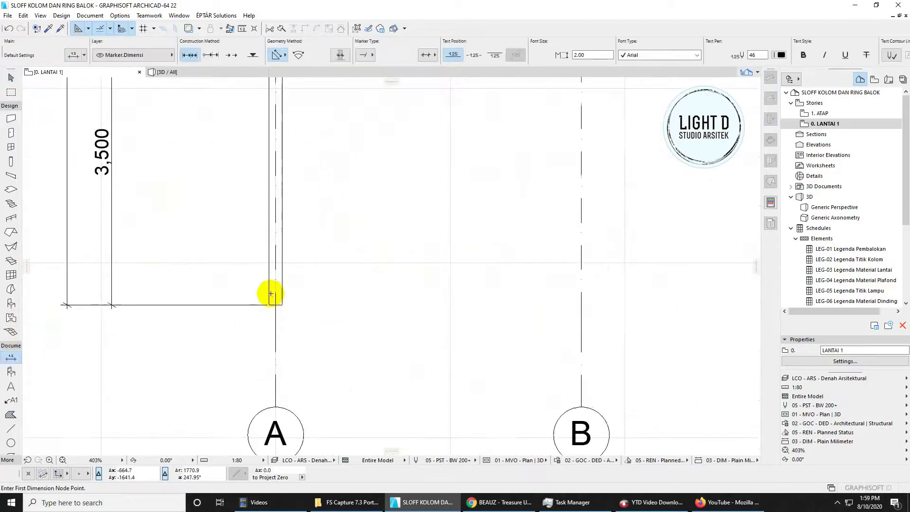
left_click(275, 305)
scroll(246, 255, "down", 2)
middle_click_drag(383, 274, 268, 281)
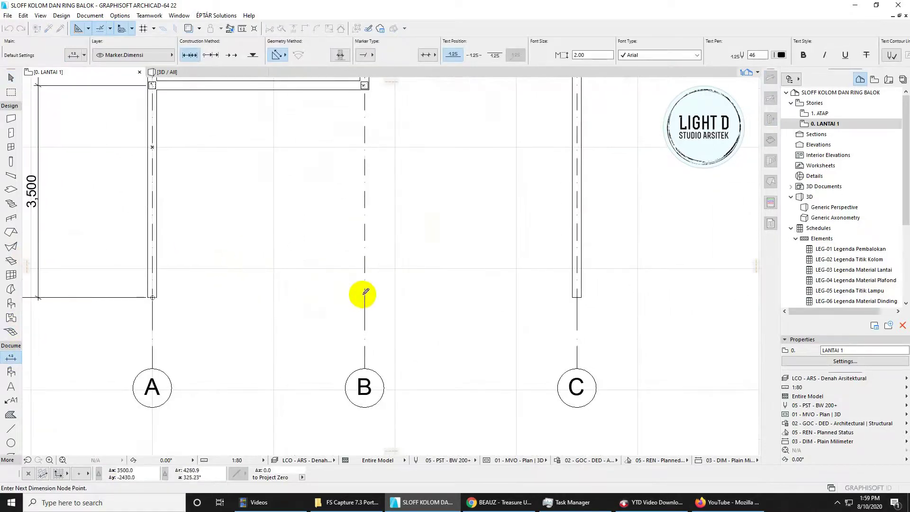
right_click(576, 297)
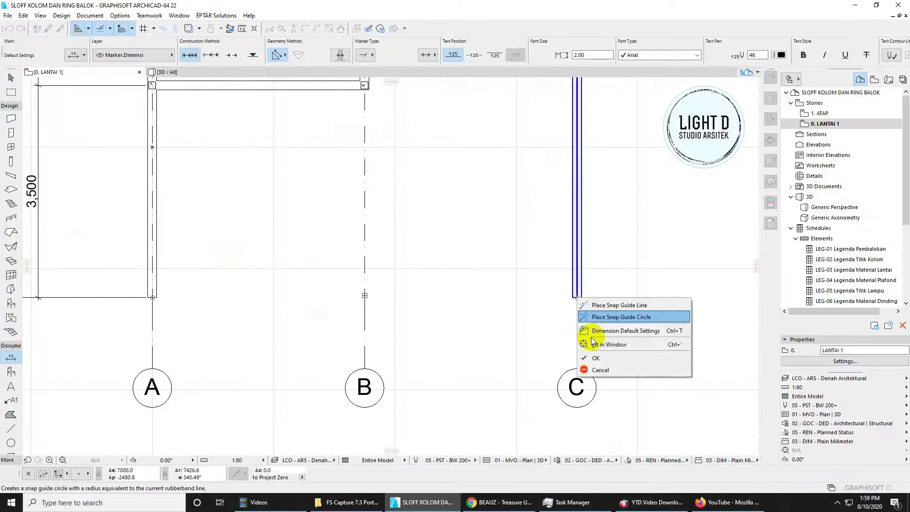
left_click(595, 358)
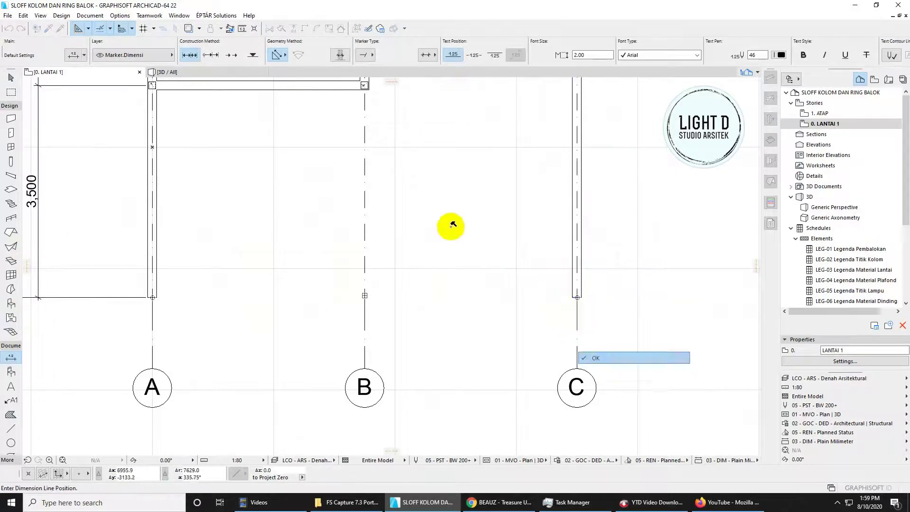
scroll(341, 162, "up", 5)
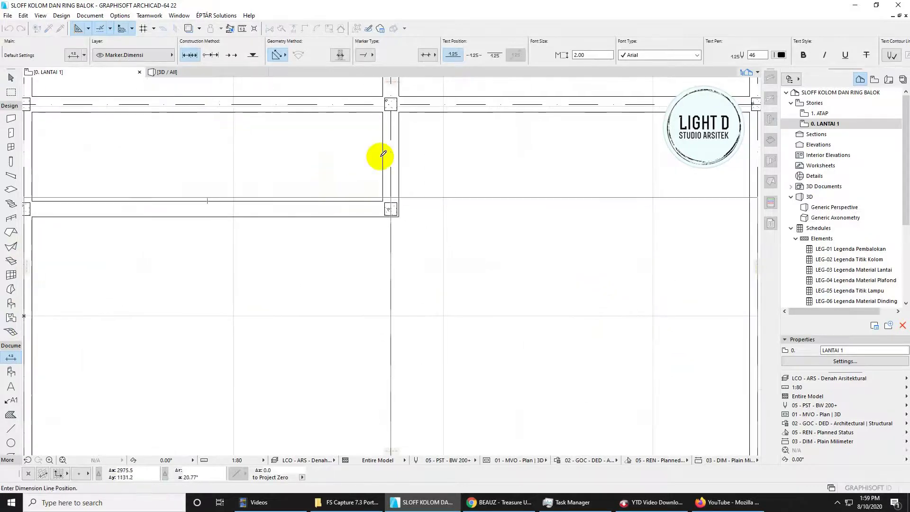
scroll(422, 243, "down", 4)
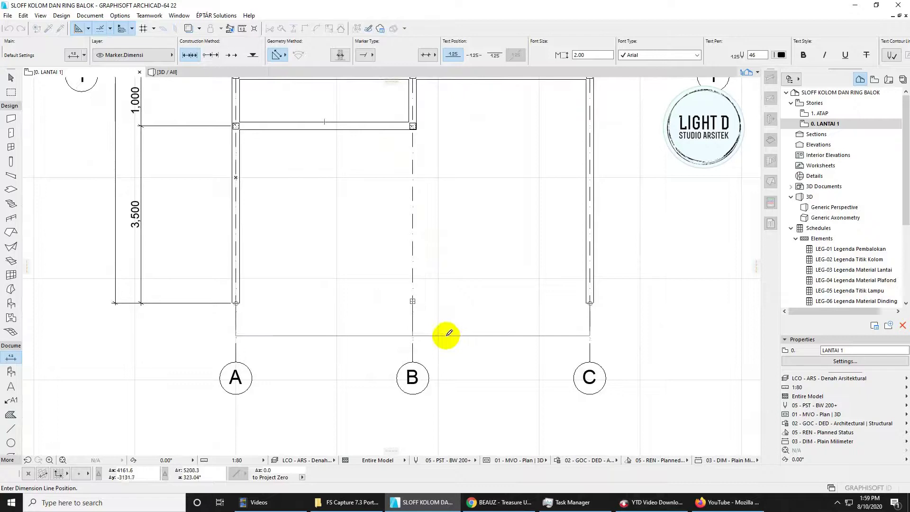
left_click(449, 332)
Step: Add an overall horizontal dimension from gridline A to C, placed between the lower chain dimension and the lower grid bubbles
scroll(238, 303, "up", 3)
left_click(227, 290)
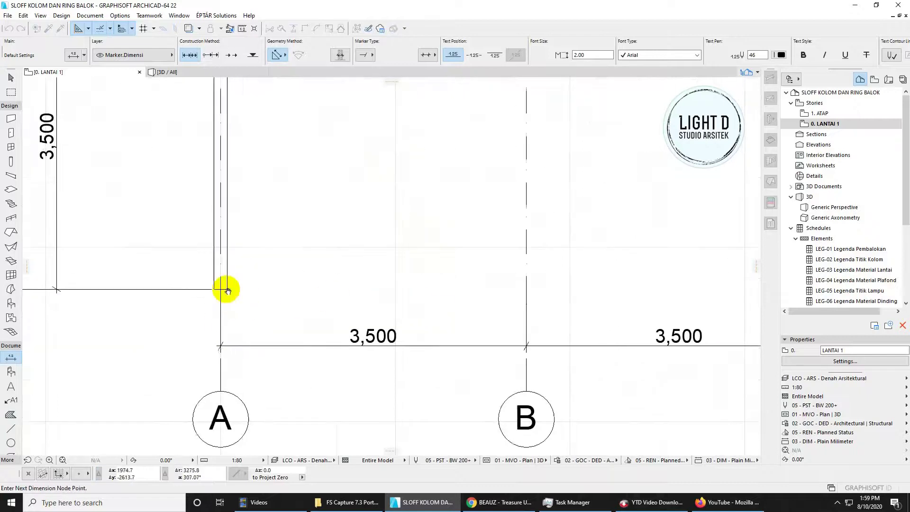
middle_click_drag(227, 290, 54, 277)
left_click(656, 275)
right_click(655, 275)
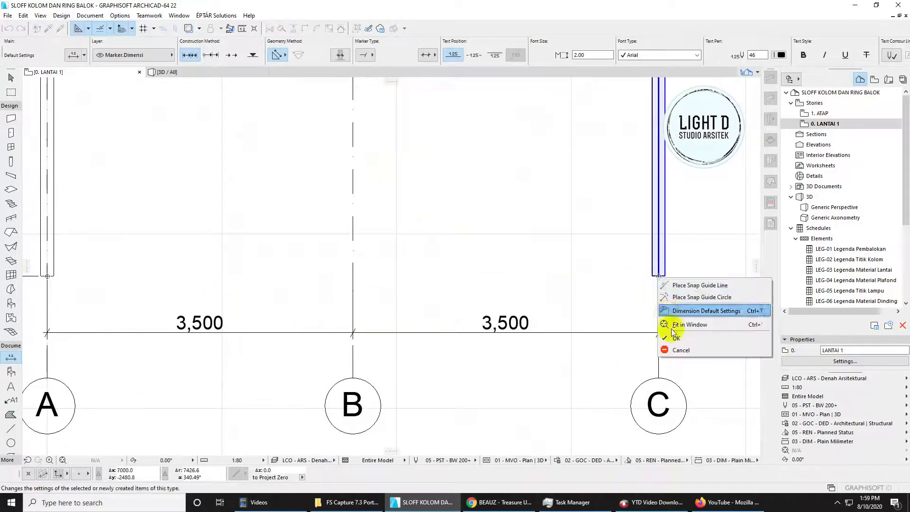
left_click(669, 336)
middle_click_drag(537, 362, 532, 357)
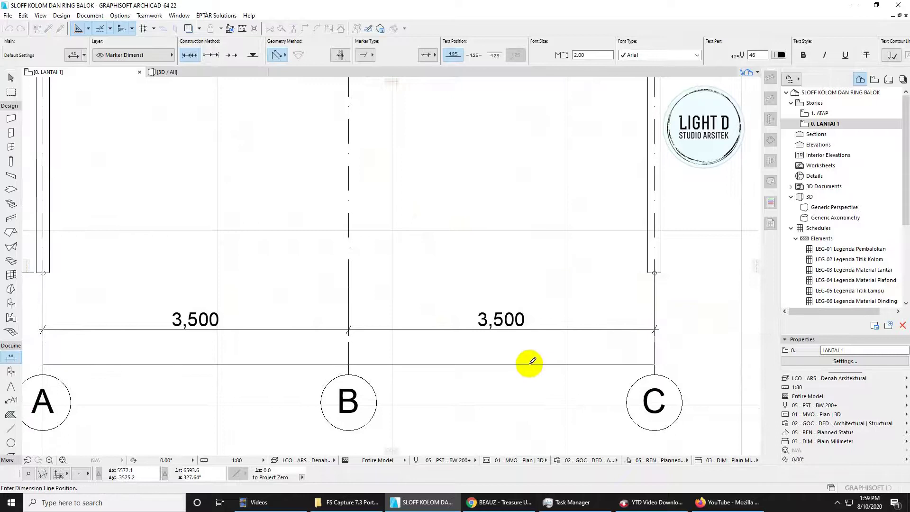
left_click(532, 364)
scroll(526, 352, "down", 2)
key("Escape")
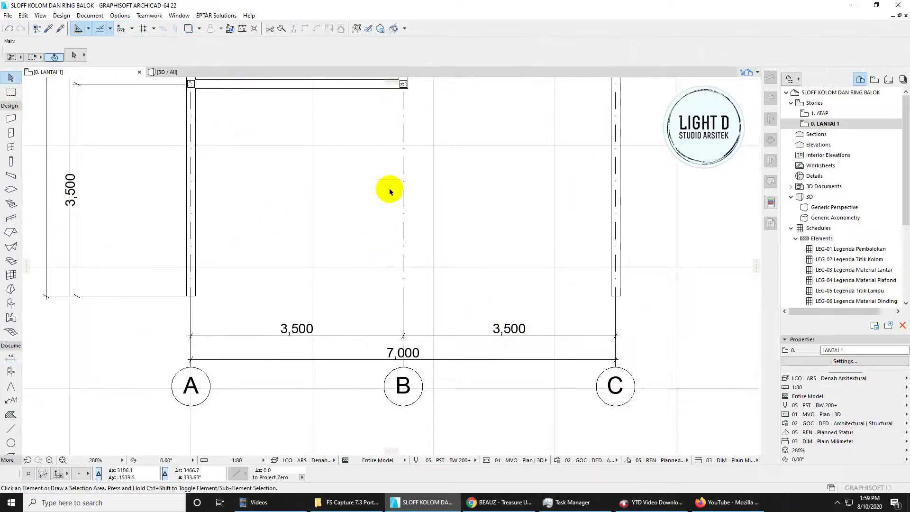
Step: Add a vertical chain dimension along gridline C through rows 4, 3, 2, 1 and the lower beam end, placed outside the plan
scroll(390, 191, "down", 3)
middle_click_drag(390, 191, 476, 346)
scroll(409, 206, "up", 2)
middle_click_drag(311, 238, 317, 276)
scroll(316, 276, "down", 2)
middle_click_drag(382, 270, 335, 368)
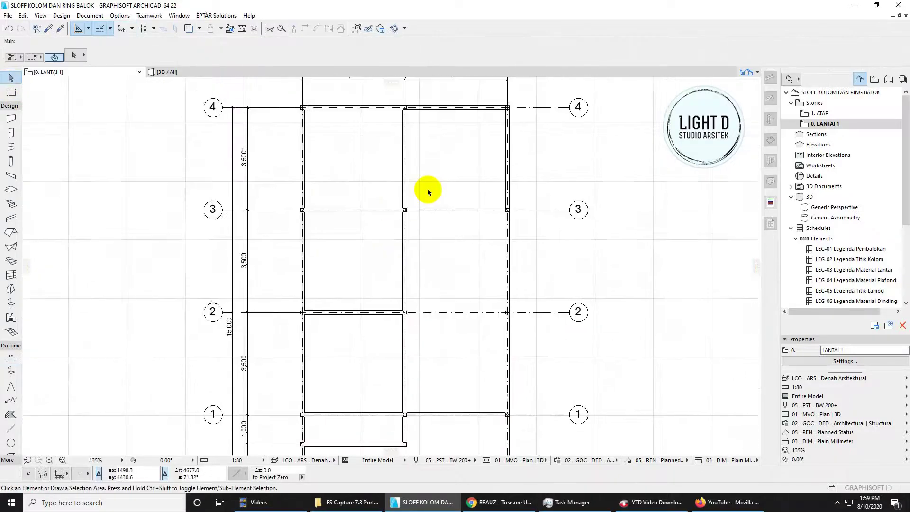
scroll(474, 171, "up", 3)
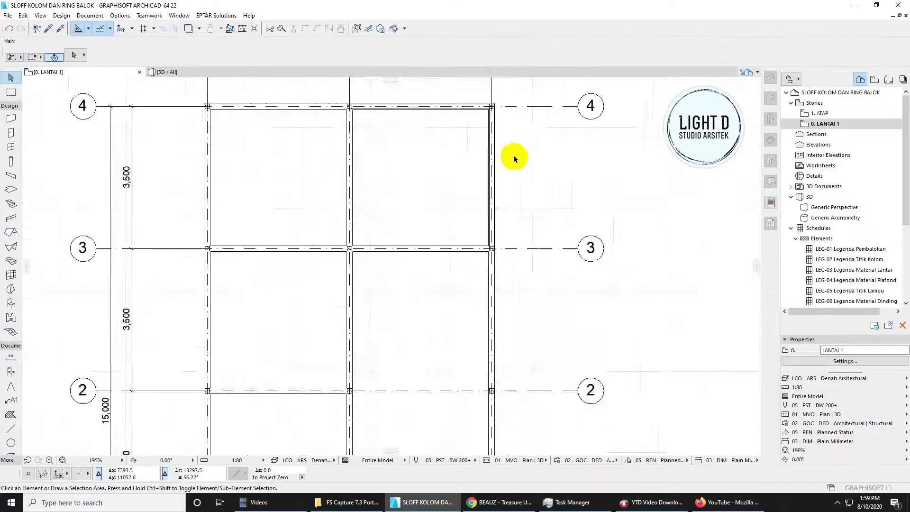
left_click(11, 357)
scroll(397, 177, "up", 2)
left_click(398, 170)
middle_click_drag(430, 268, 463, 122)
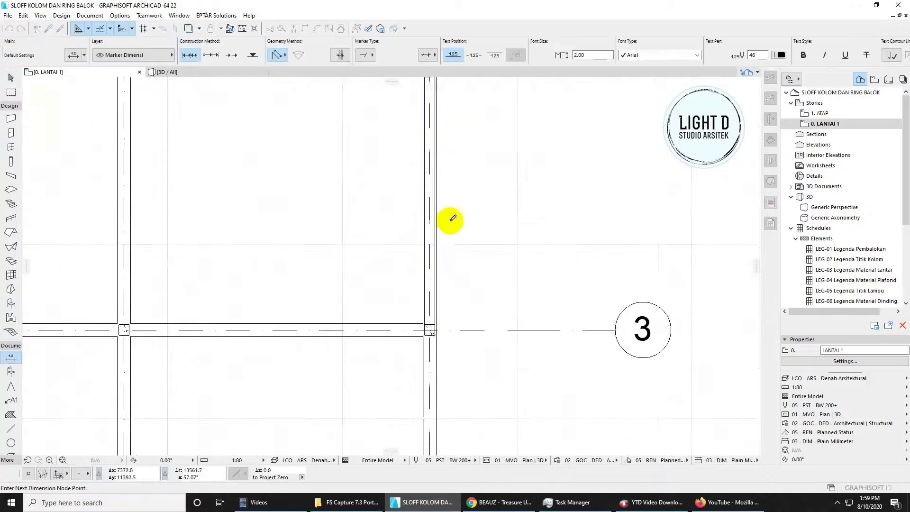
middle_click_drag(472, 373, 476, 169)
scroll(459, 287, "up", 2)
mouse_move(435, 433)
middle_mouse_down()
mouse_move(459, 289)
mouse_move(484, 299)
mouse_move(494, 148)
middle_mouse_up()
left_click(453, 292)
scroll(482, 294, "down", 2)
scroll(495, 148, "down", 3)
middle_click_drag(488, 346, 473, 272)
scroll(474, 272, "up", 3)
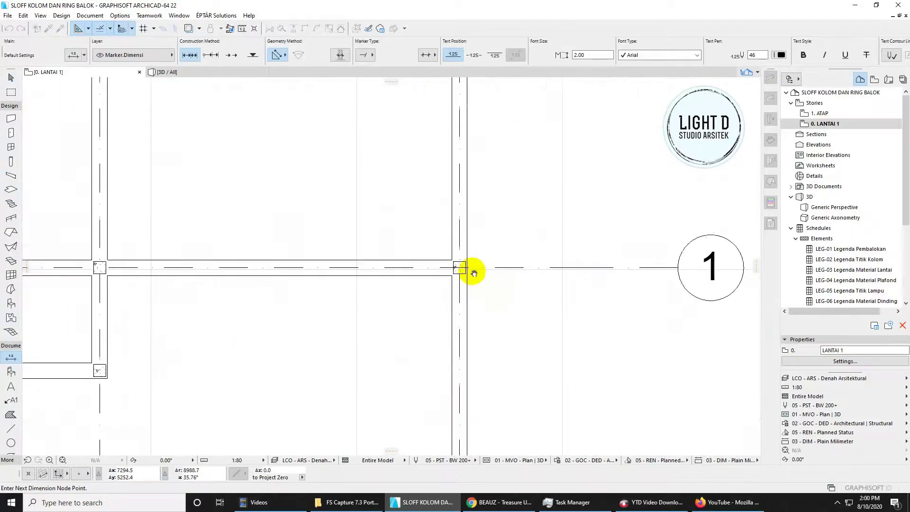
left_click(458, 267)
scroll(492, 246, "down", 4)
middle_click_drag(489, 213, 478, 107)
scroll(467, 338, "up", 3)
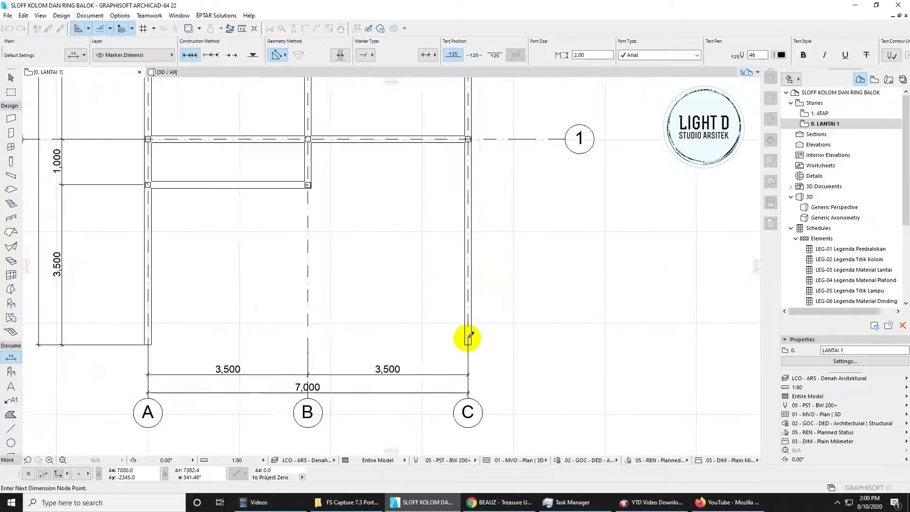
right_click(467, 350)
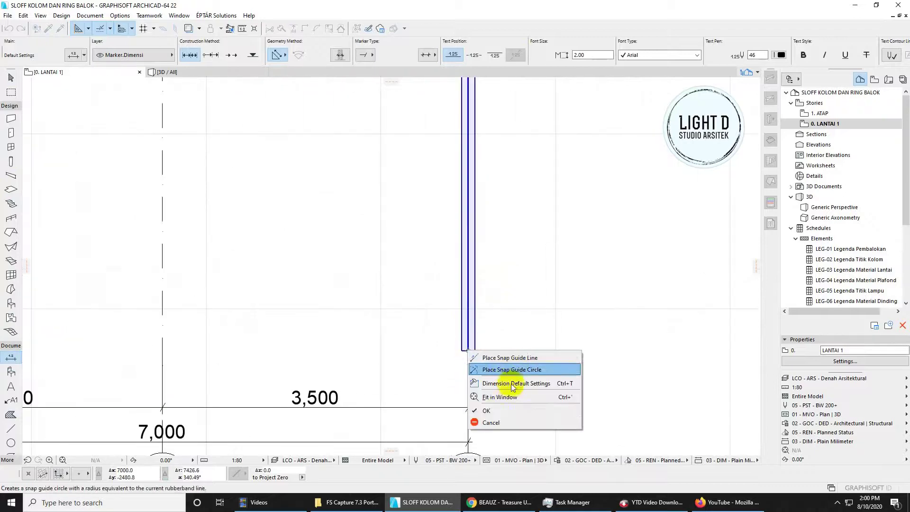
left_click(493, 411)
scroll(487, 240, "down", 3)
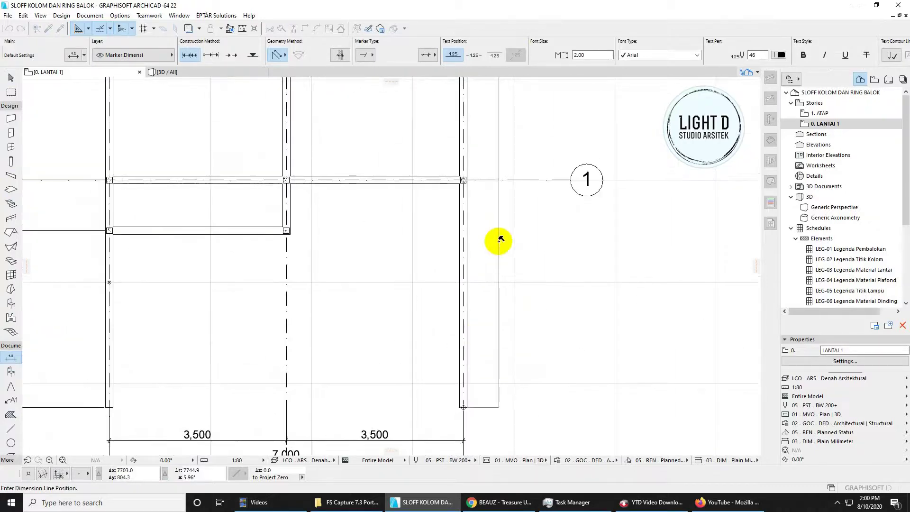
left_click(534, 233)
Step: Add an overall vertical dimension along gridline C from row 4 to the lower beam end, outside the chain dimension
scroll(528, 224, "down", 2)
middle_click_drag(528, 223, 512, 315)
middle_click_drag(500, 173, 462, 421)
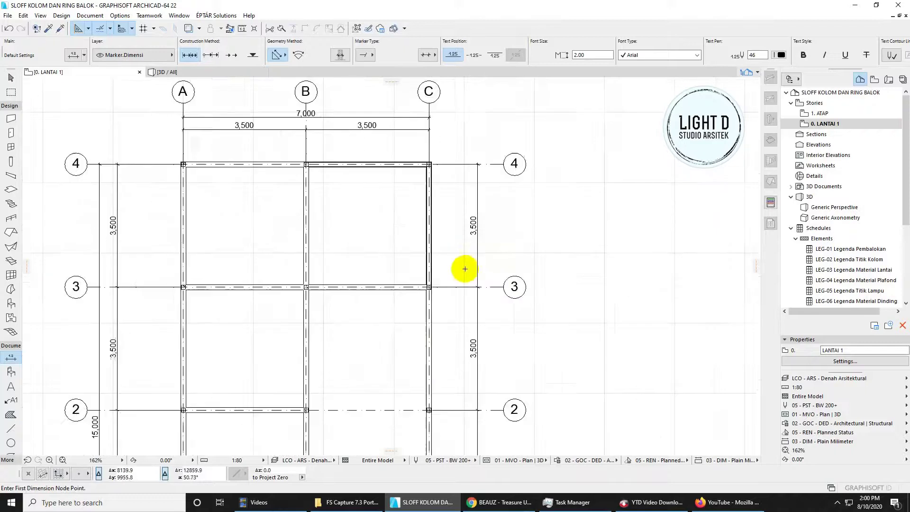
scroll(416, 229, "up", 2)
left_click(417, 229)
scroll(469, 284, "down", 2)
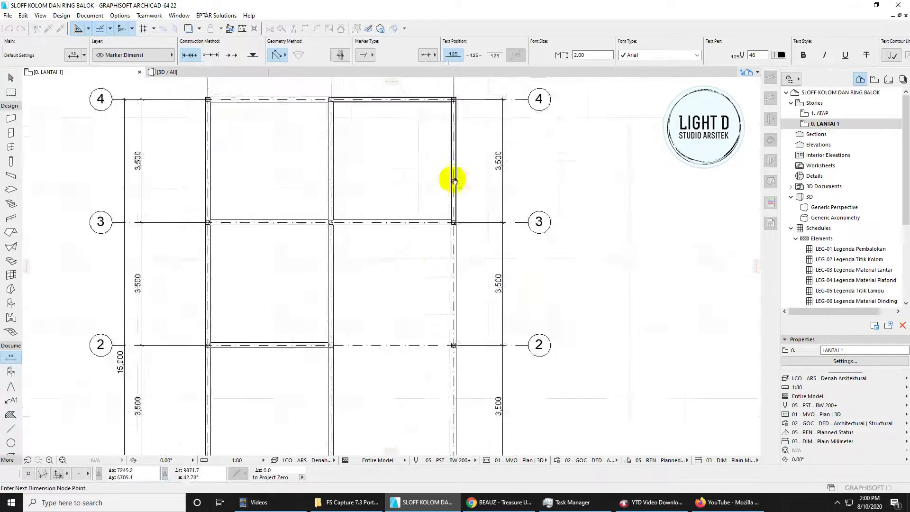
middle_click_drag(454, 182, 448, 83)
scroll(445, 327, "up", 1)
middle_click_drag(437, 327, 443, 143)
middle_click_drag(457, 274, 443, 213)
scroll(435, 264, "up", 3)
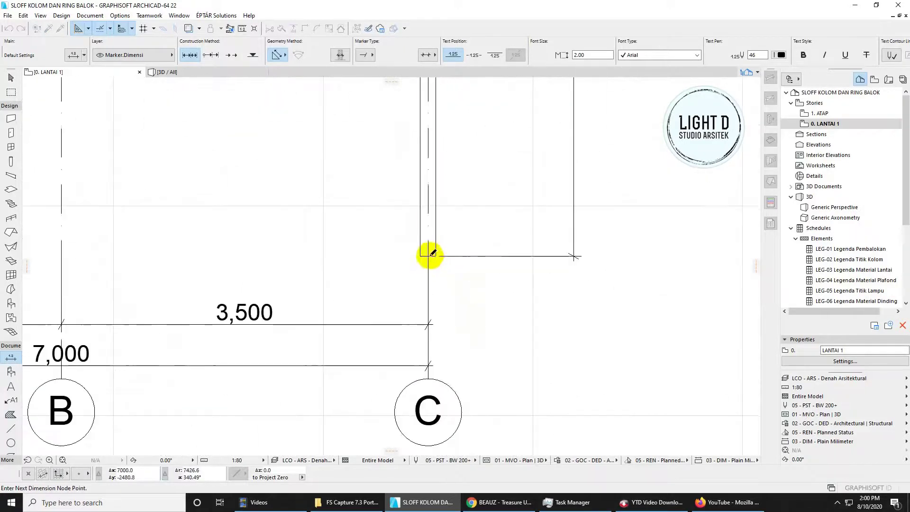
right_click(428, 255)
left_click(471, 315)
middle_click_drag(601, 234, 543, 315)
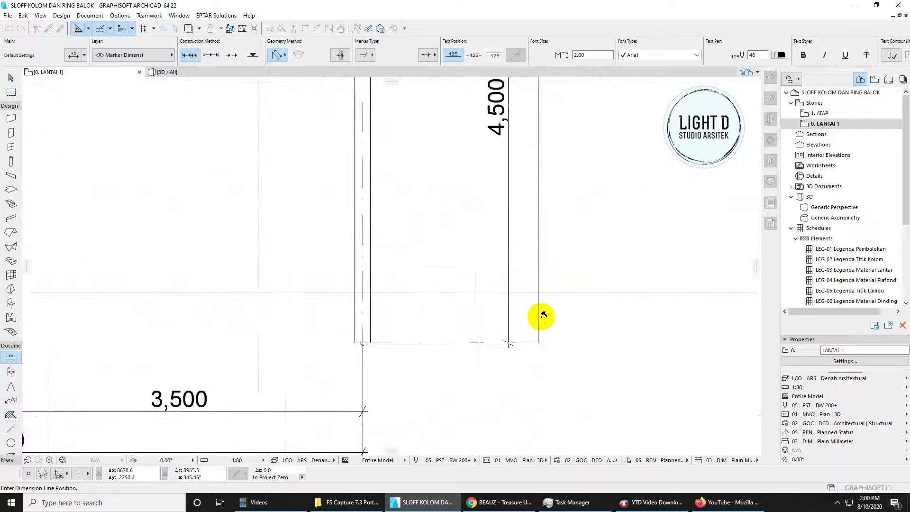
left_click(561, 314)
scroll(568, 271, "down", 5)
middle_click_drag(567, 113, 541, 297)
scroll(536, 312, "down", 3)
key("Escape")
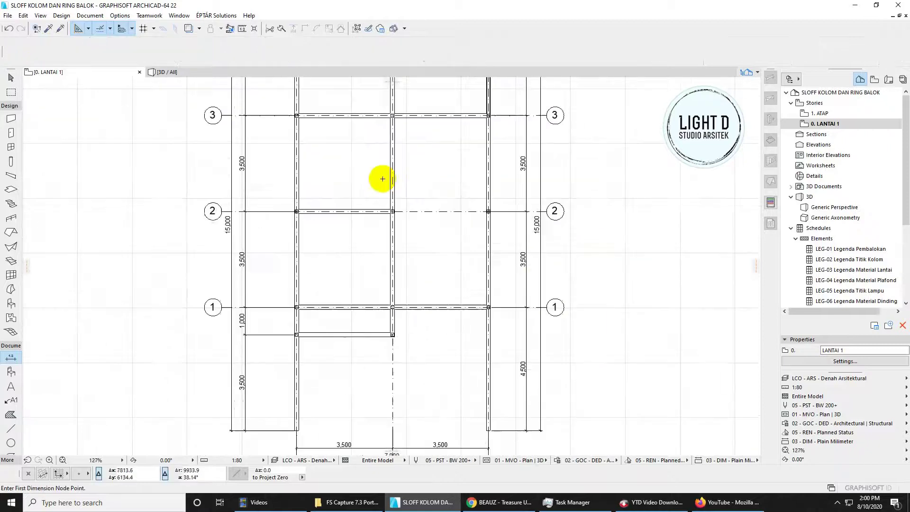
Step: Examine the dimension chains on all sides of the LANTAI 1 plan
middle_click_drag(352, 153, 335, 263)
scroll(335, 263, "up", 2)
middle_click_drag(288, 124, 366, 253)
scroll(366, 253, "up", 2)
scroll(443, 163, "up", 3)
middle_click_drag(442, 163, 362, 163)
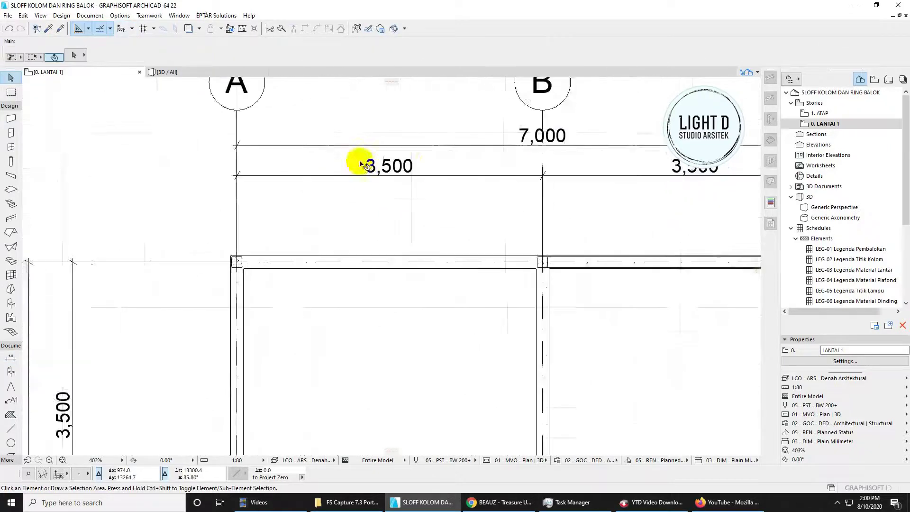
scroll(356, 163, "down", 4)
middle_click_drag(450, 189, 442, 171)
middle_click_drag(434, 276, 442, 169)
scroll(443, 168, "down", 2)
middle_click_drag(419, 387, 408, 246)
middle_click_drag(404, 304, 380, 276)
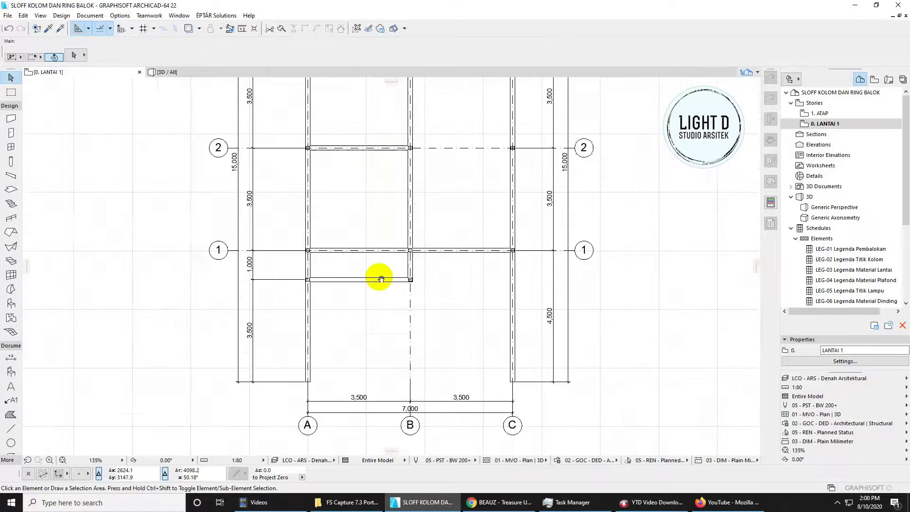
scroll(379, 277, "down", 2)
middle_click_drag(401, 170, 401, 235)
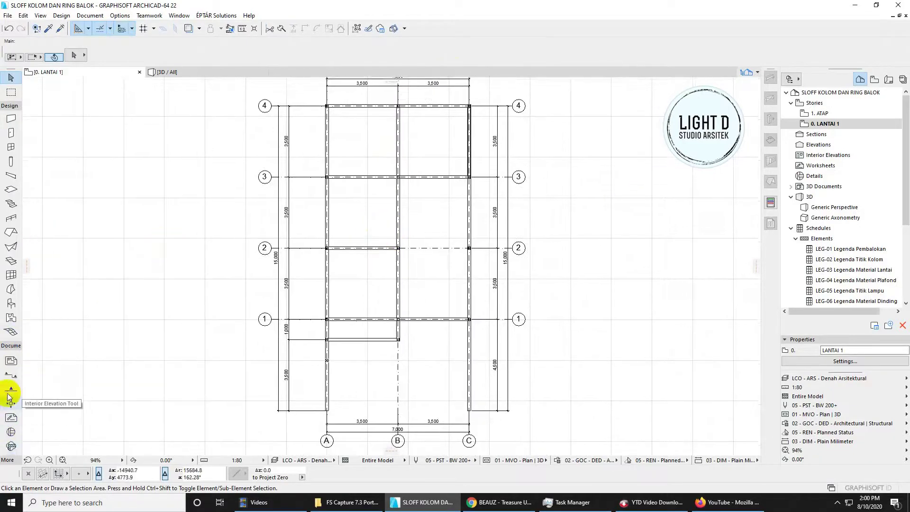
Step: Place an elevation line with ID E-09 below grid bubbles A to C, facing up toward the plan
left_click(10, 390)
middle_click_drag(326, 243, 317, 188)
scroll(376, 408, "up", 1)
middle_click_drag(377, 408, 339, 330)
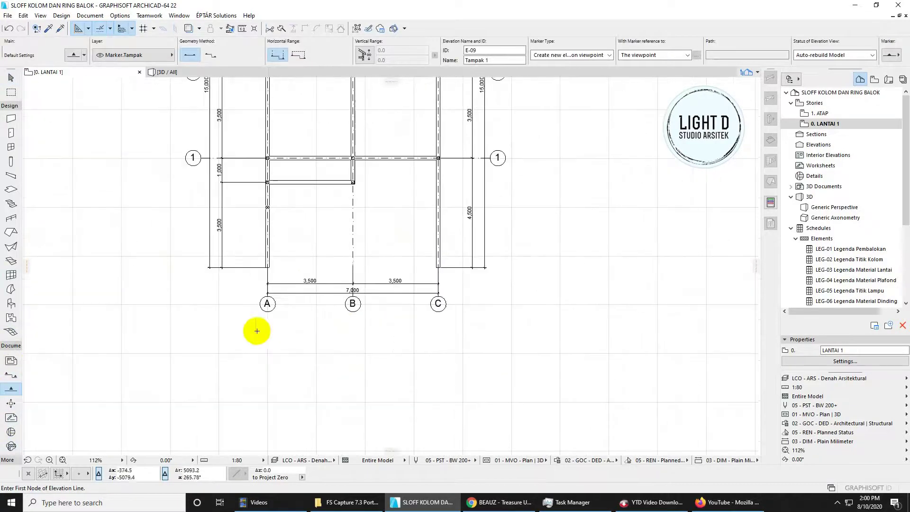
left_click(252, 331)
scroll(245, 374, "up", 3)
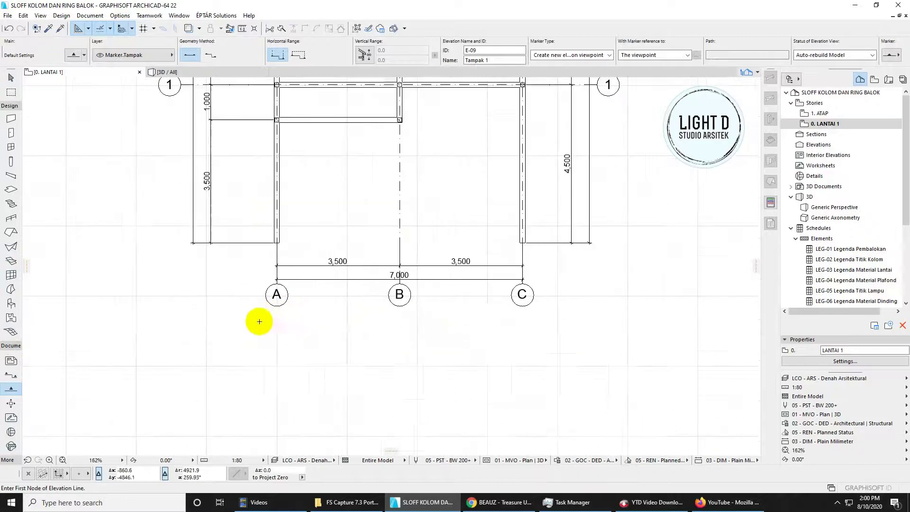
left_click(537, 324)
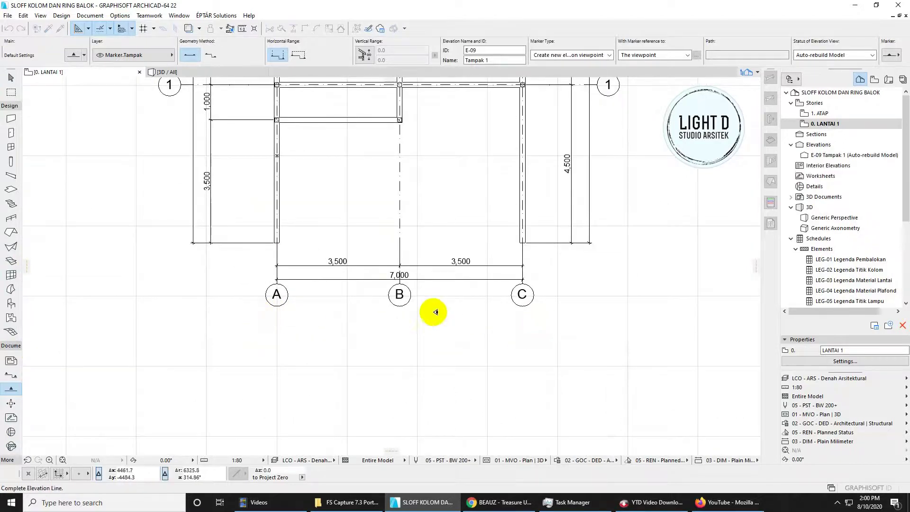
left_click(431, 368)
scroll(443, 294, "down", 3)
middle_click_drag(501, 228, 526, 140)
key("Escape")
scroll(390, 371, "up", 1)
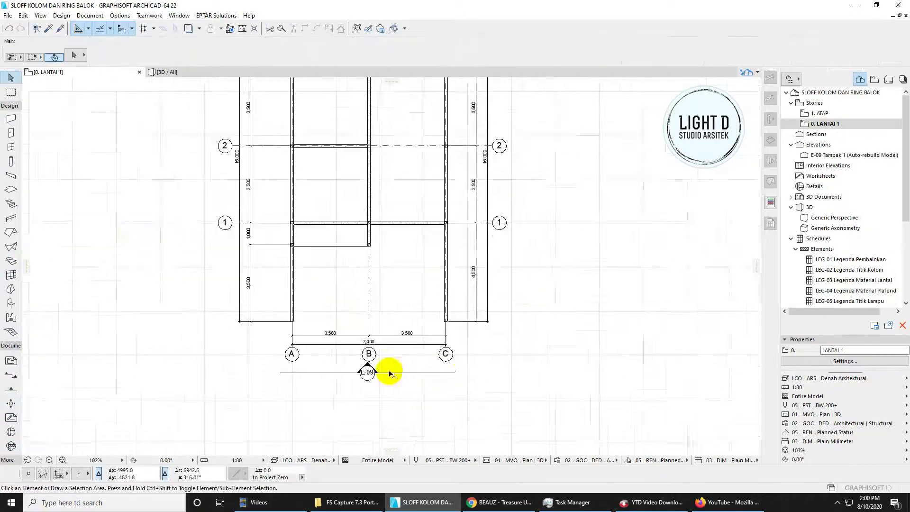
scroll(397, 313, "down", 3)
Step: Place a vertical elevation line with ID E-10 beside row bubbles 1 to 4 on the gridline C side, facing the plan
left_click(11, 391)
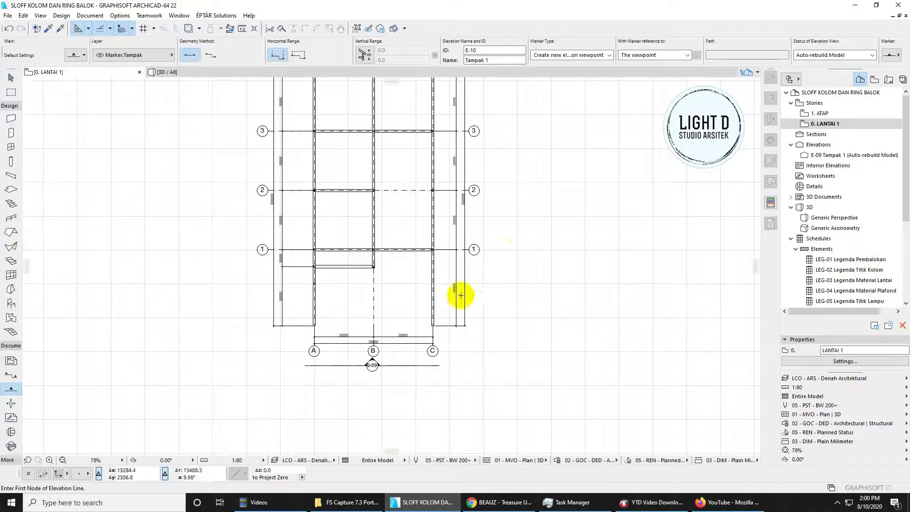
middle_click_drag(486, 331, 413, 377)
left_click(415, 369)
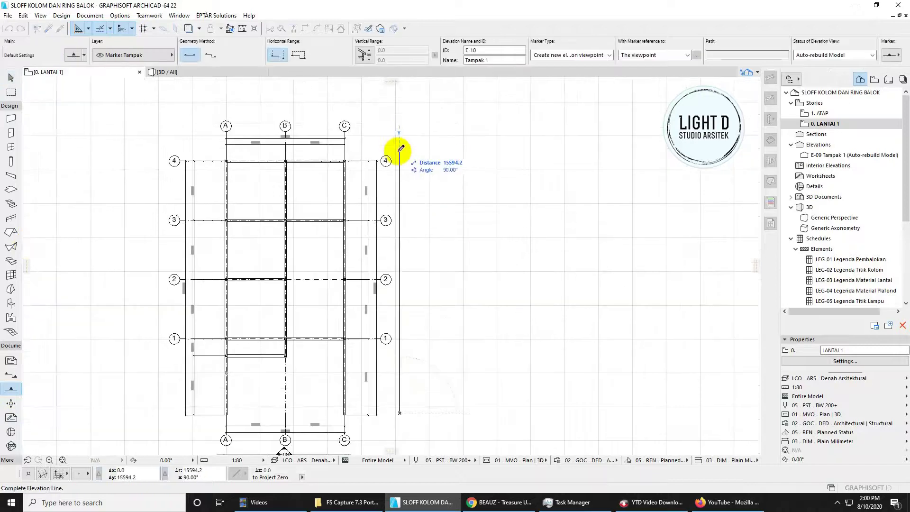
left_click(399, 153)
left_click(403, 291)
Step: Place a horizontal elevation line with ID E-11 above grid bubbles A to C, facing down toward the plan
scroll(402, 291, "up", 2)
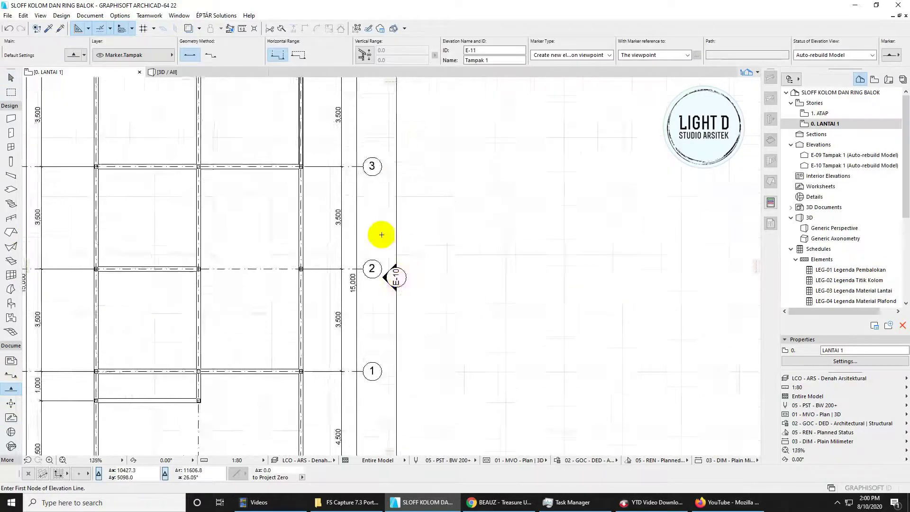
scroll(264, 204, "up", 1)
scroll(241, 219, "up", 1)
left_click(242, 222)
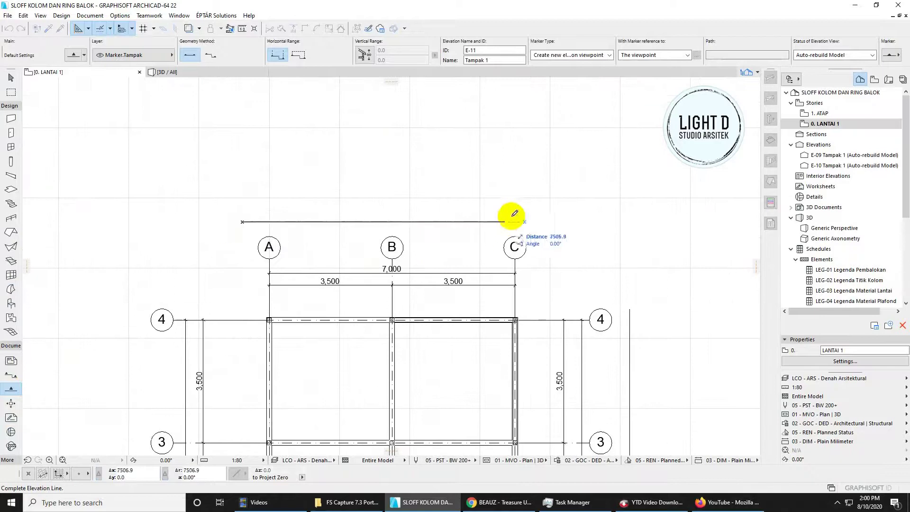
left_click(527, 221)
left_click(400, 245)
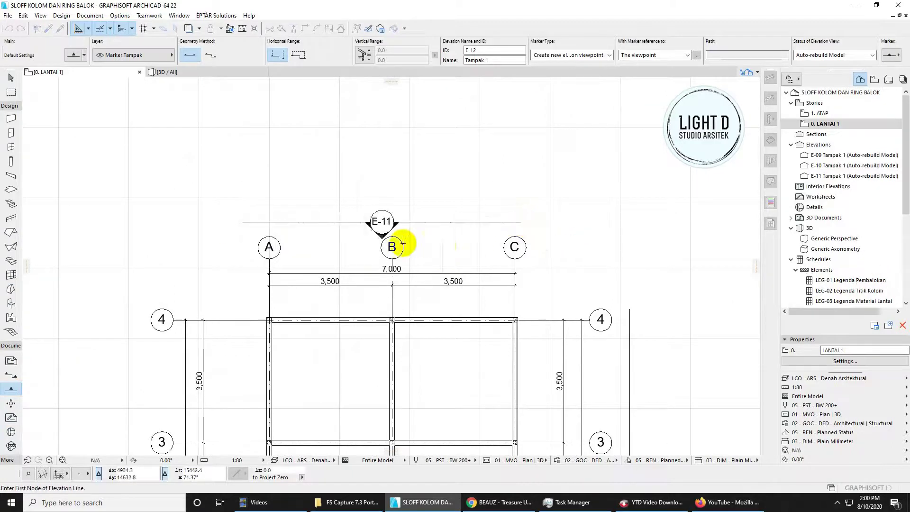
Step: Try to place a vertical elevation line with ID E-12 outside row bubbles 4 to 1 on the gridline A side, facing the plan
scroll(349, 245, "down", 3)
scroll(289, 153, "up", 2)
left_click(276, 122)
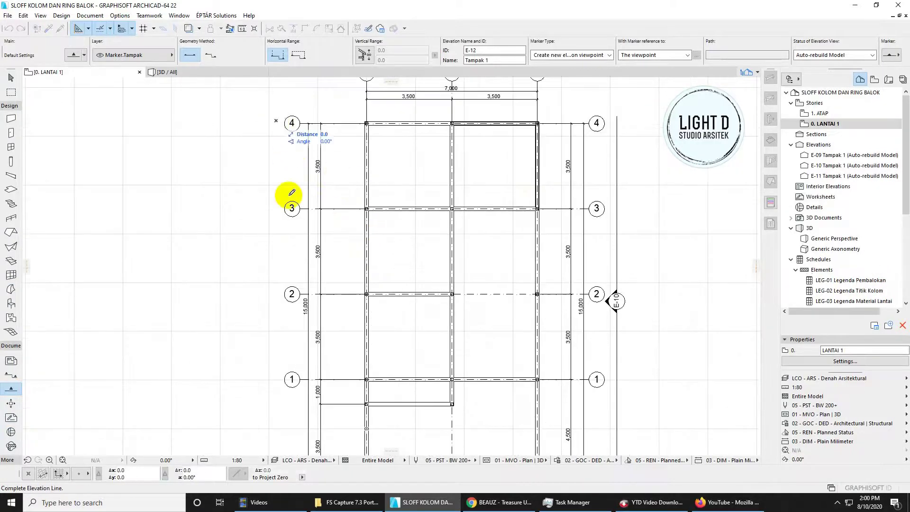
middle_click_drag(278, 390, 274, 266)
left_click(274, 366)
left_click(291, 356)
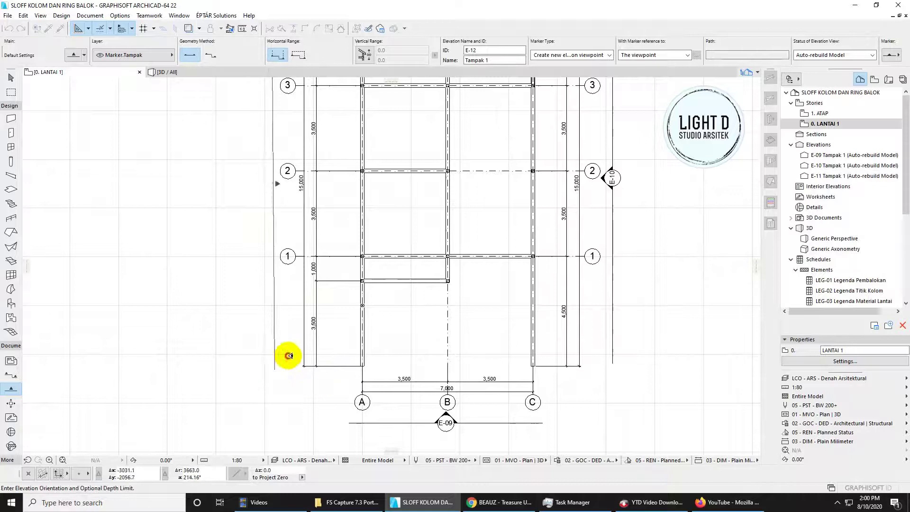
key("ctrl+z")
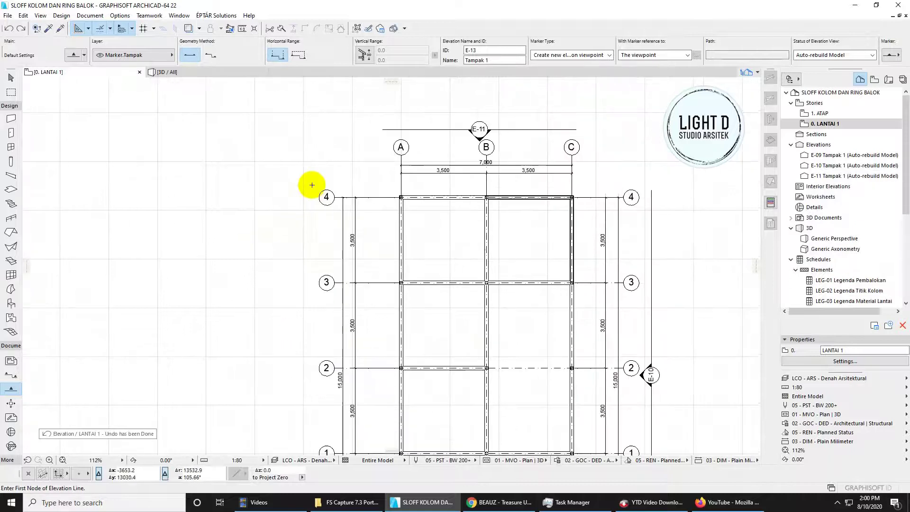
Step: Place a straight vertical elevation line E-13, about 16900 mm long, outside the row bubbles on the gridline A side, facing the plan
left_click(308, 181)
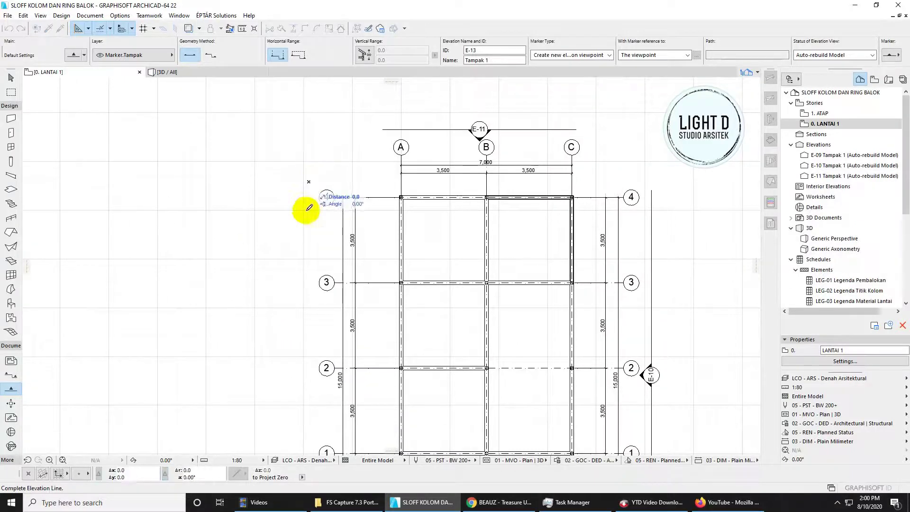
left_click(305, 181)
middle_click_drag(313, 450, 306, 286)
scroll(306, 286, "down", 1)
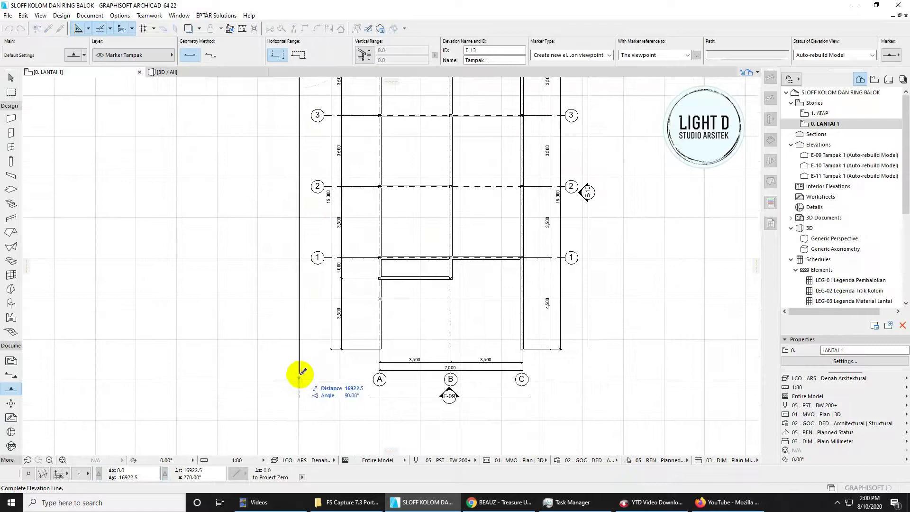
left_click(299, 374)
left_click(325, 237)
Step: Change the ID of the elevation marker below grid bubbles A to C to A-01
scroll(295, 246, "up", 5)
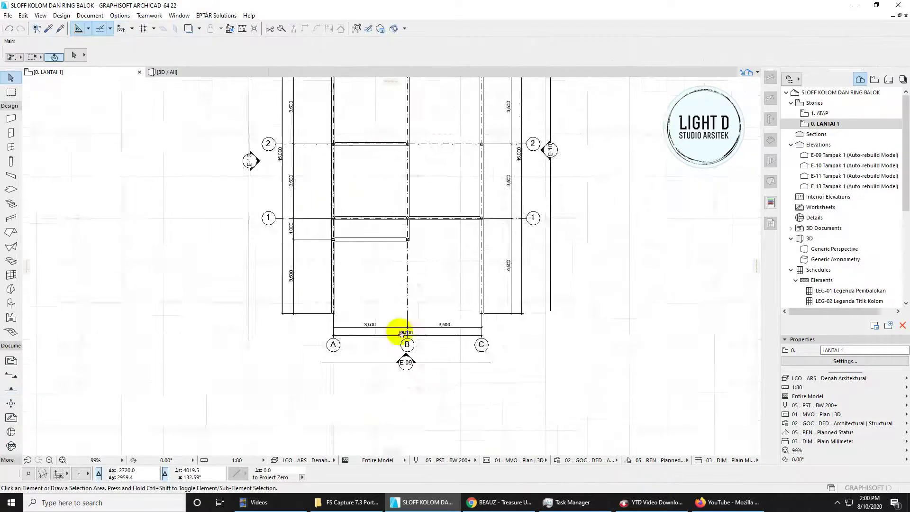
left_click(476, 427)
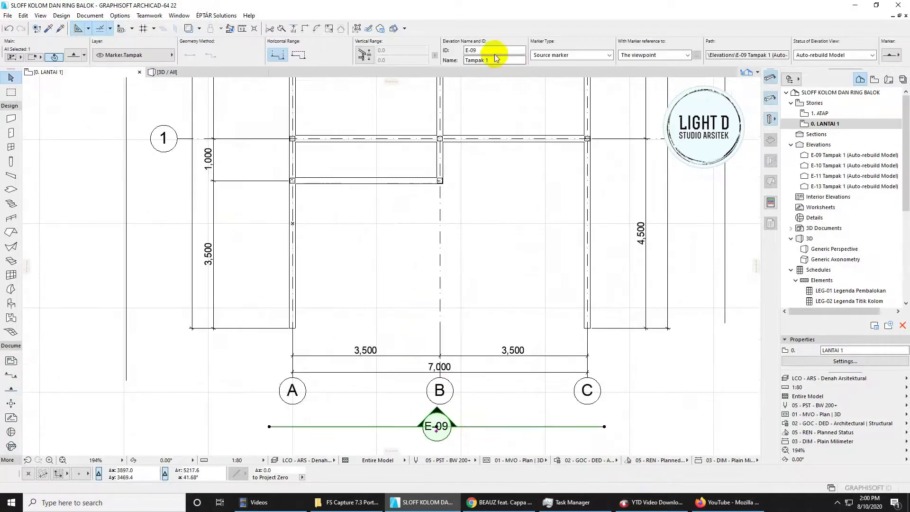
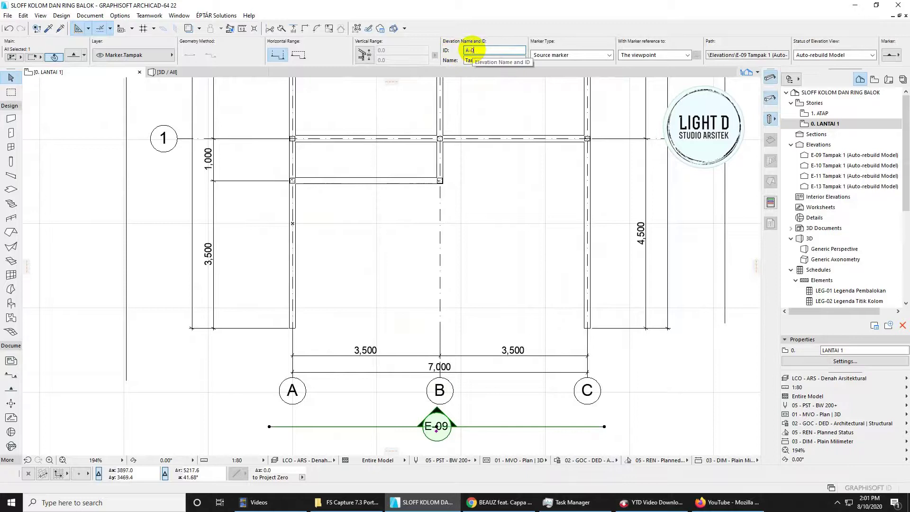
left_click(620, 382)
scroll(448, 438, "up", 1)
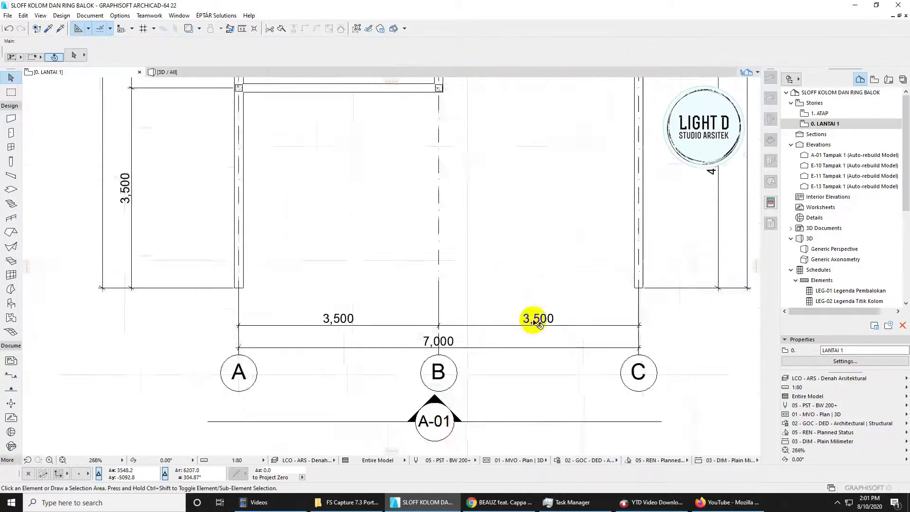
Step: Set the elevation marker on the gridline C side to ID A-02 and name Tampak 2
scroll(534, 321, "down", 1)
middle_click_drag(687, 152, 523, 261)
middle_click_drag(559, 169, 533, 255)
left_click(544, 229)
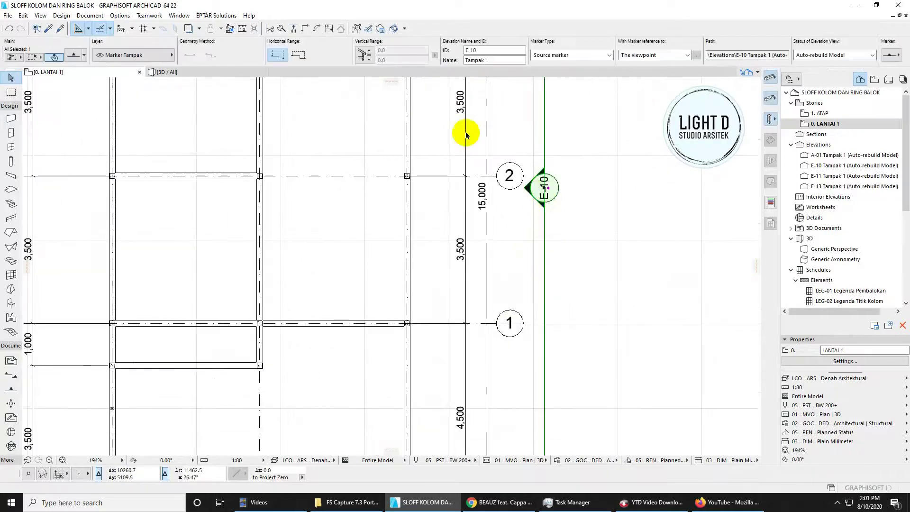
left_click(491, 50)
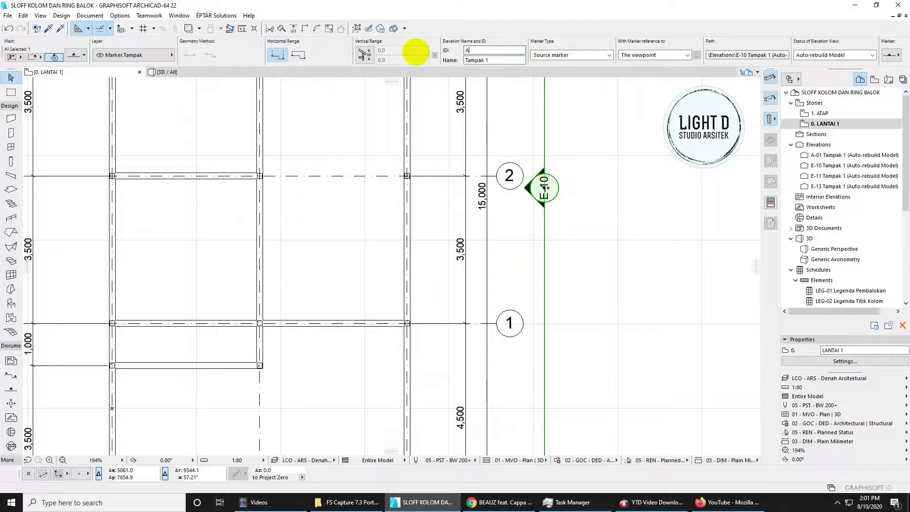
type("A-01")
key("BackSpace")
type("2")
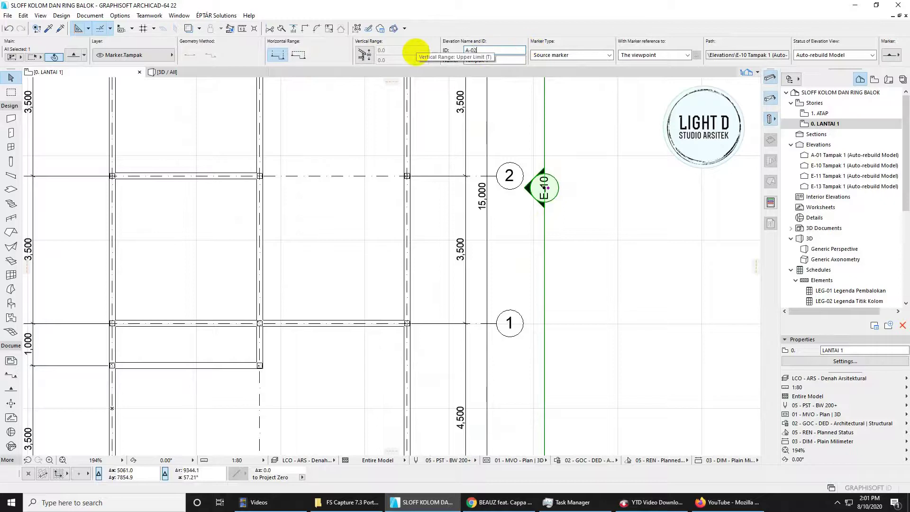
left_click(559, 181)
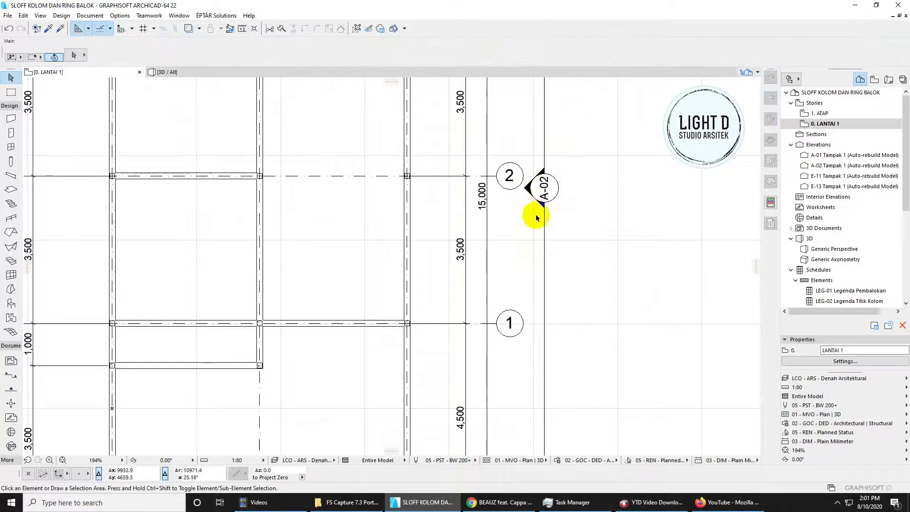
left_click(541, 196)
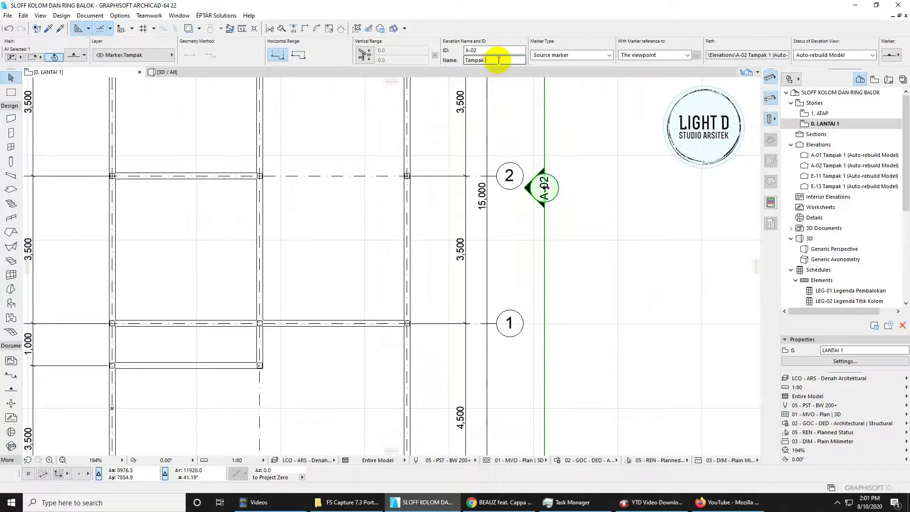
left_click(598, 161)
Step: Set the elevation marker above grid bubbles A to C to ID A-03 and name Tampak 3
scroll(543, 207, "down", 4)
middle_click_drag(512, 185, 550, 325)
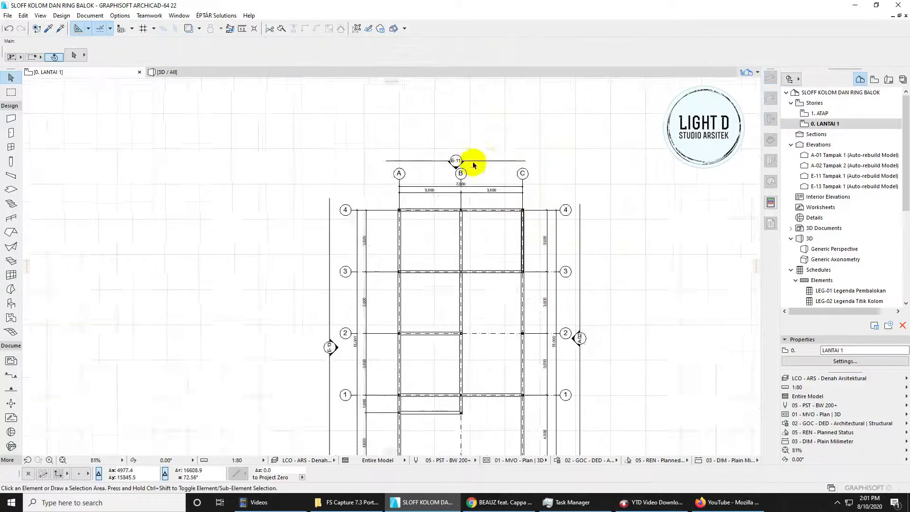
scroll(478, 161, "up", 3)
left_click(440, 163)
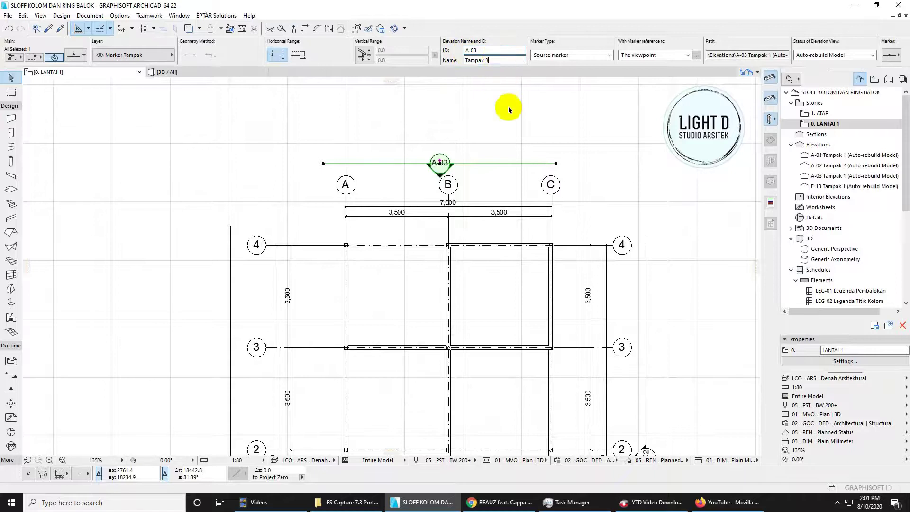
left_click(547, 172)
Step: Set the elevation marker on the gridline A side to ID A-04 and name Tampak 4
middle_click_drag(309, 255, 394, 165)
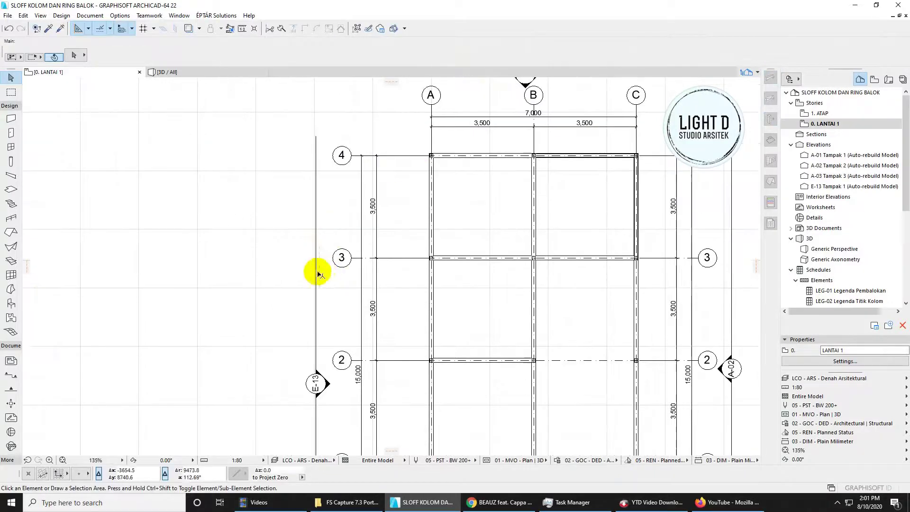
left_click(315, 300)
scroll(343, 311, "up", 3)
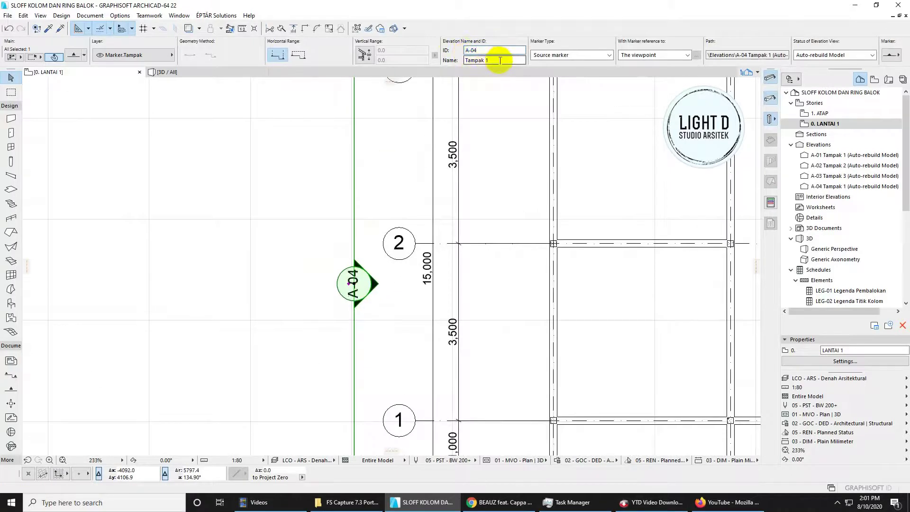
type("4")
left_click(443, 183)
Step: Place a horizontal section line with ID S-05 across the plan between rows 2 and 3, facing row 3
scroll(398, 224, "down", 5)
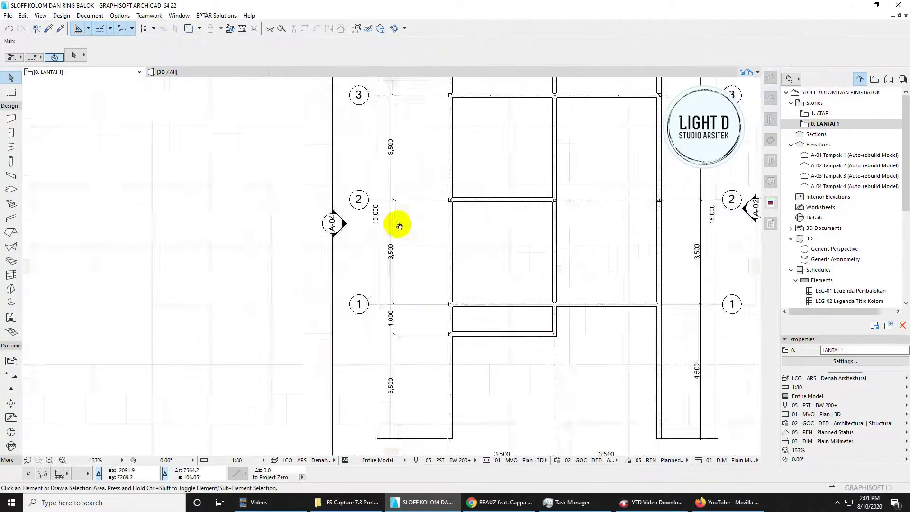
scroll(434, 369, "up", 4)
scroll(463, 293, "down", 3)
middle_click_drag(476, 128, 441, 238)
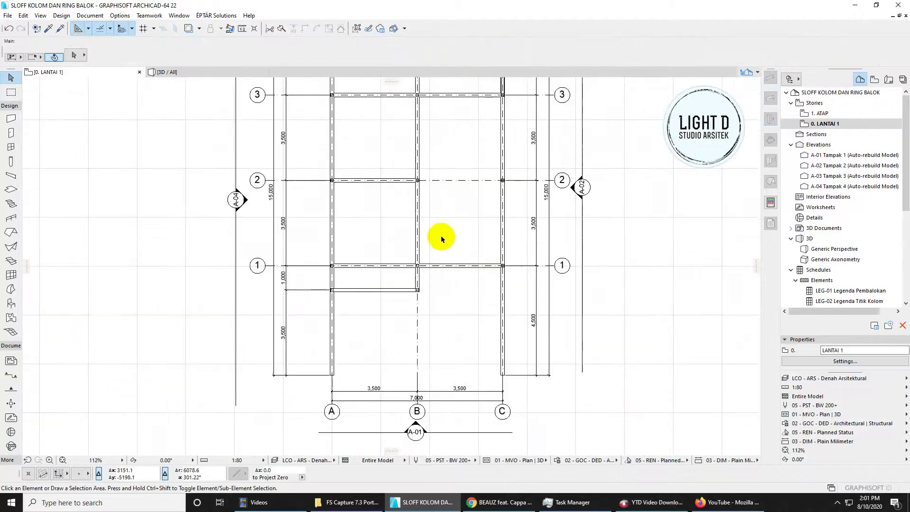
middle_click_drag(450, 199, 433, 307)
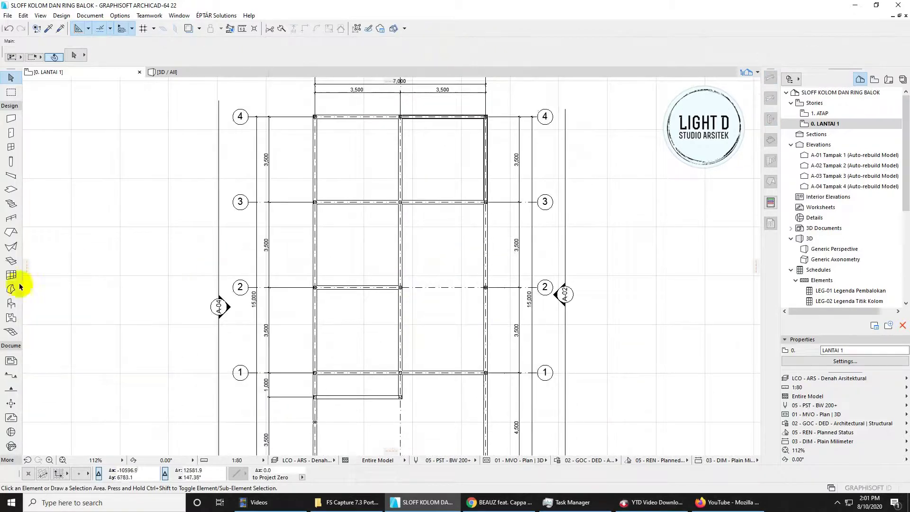
left_click(13, 379)
middle_click_drag(282, 336, 270, 263)
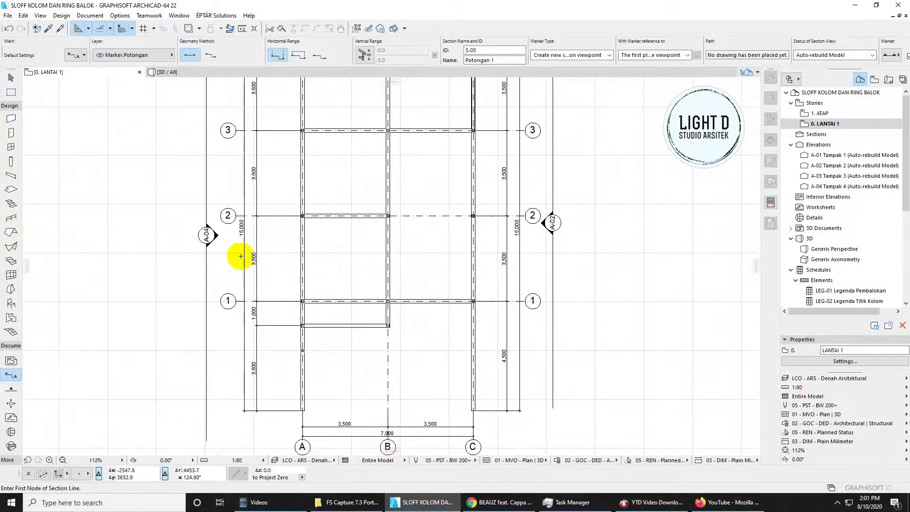
middle_click_drag(241, 170, 230, 216)
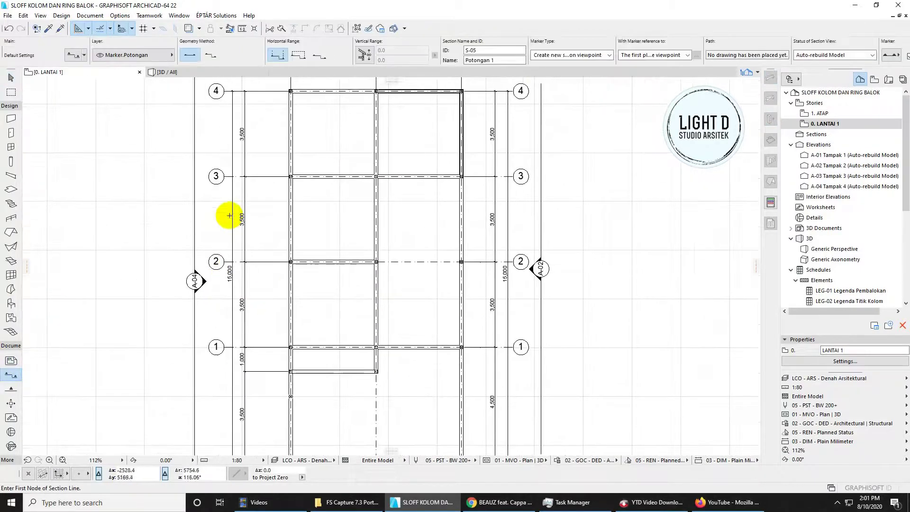
left_click(212, 236)
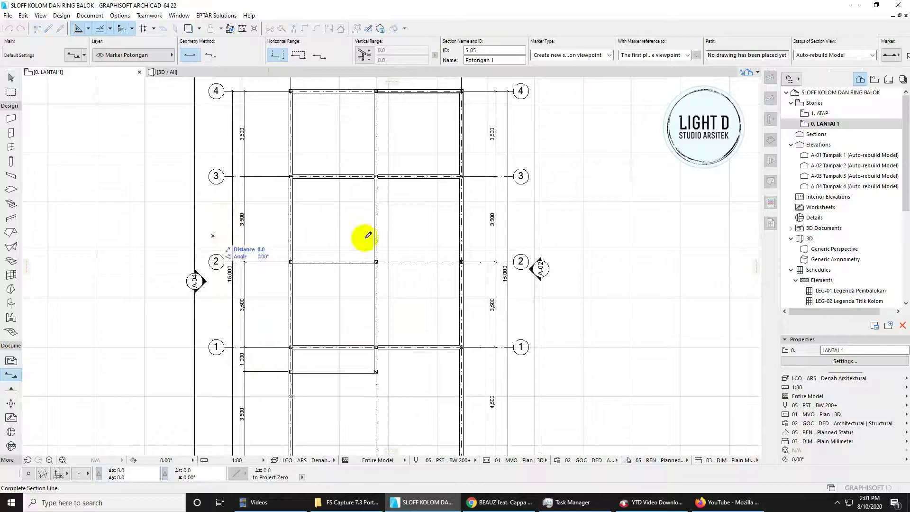
left_click(478, 236)
left_click(480, 209)
Step: Place a vertical section line with ID S-06 between gridlines A and B, running from above row 4 past row 1, facing gridline B
scroll(341, 239, "up", 2)
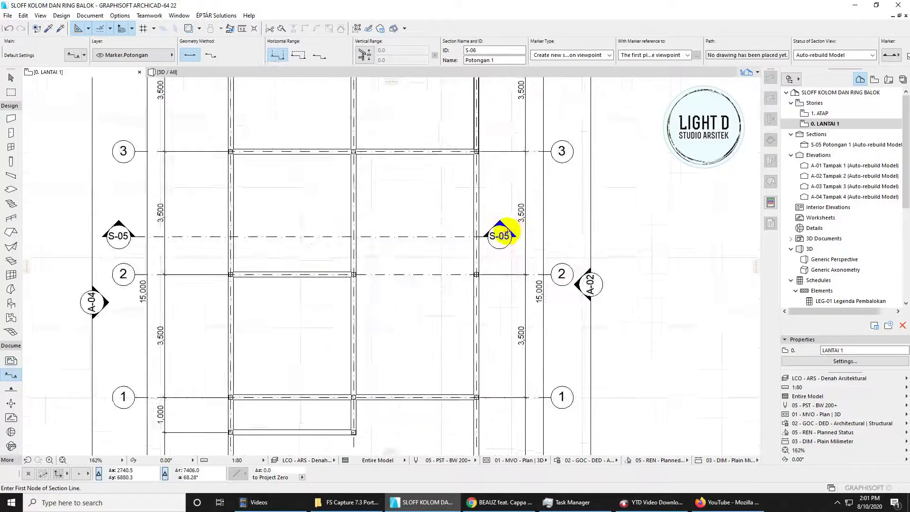
scroll(500, 234, "down", 2)
middle_click_drag(308, 262, 333, 236)
scroll(333, 236, "down", 3)
scroll(349, 197, "up", 5)
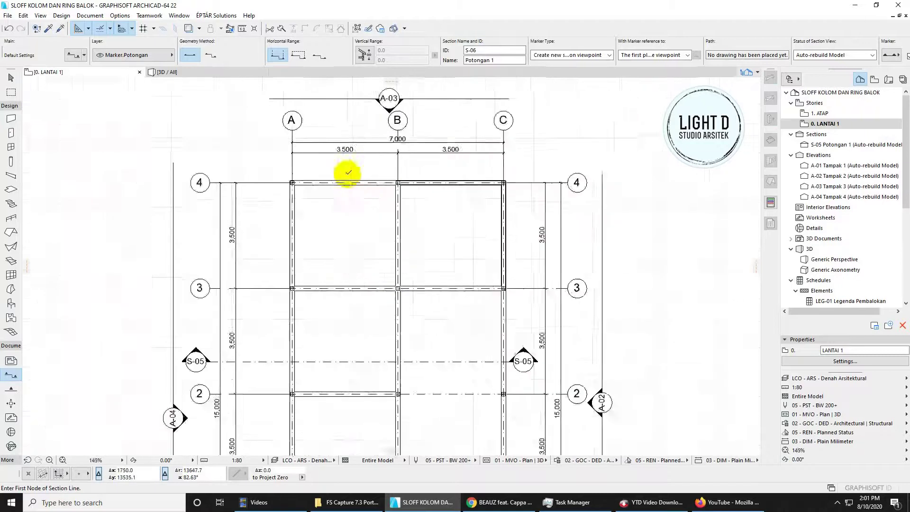
left_click(347, 170)
scroll(346, 325, "down", 10, "shift")
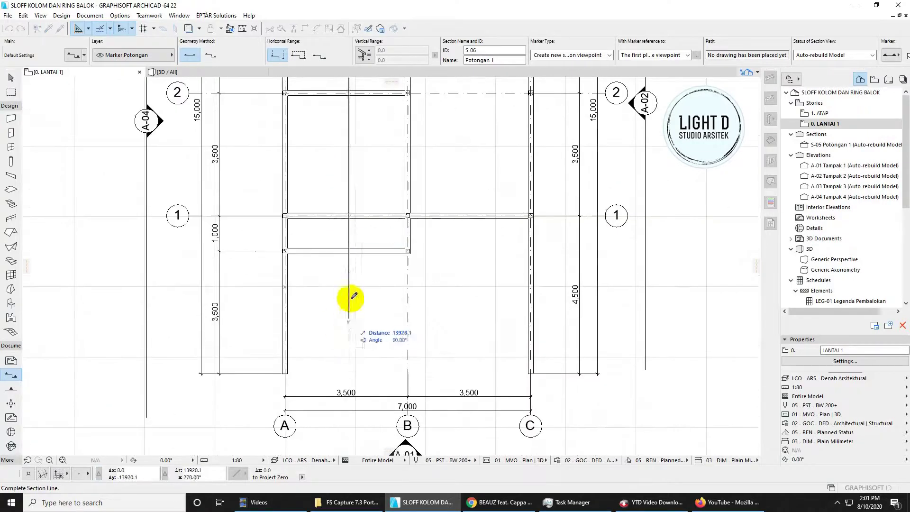
left_click(351, 368)
left_click(382, 362)
scroll(376, 238, "down", 3)
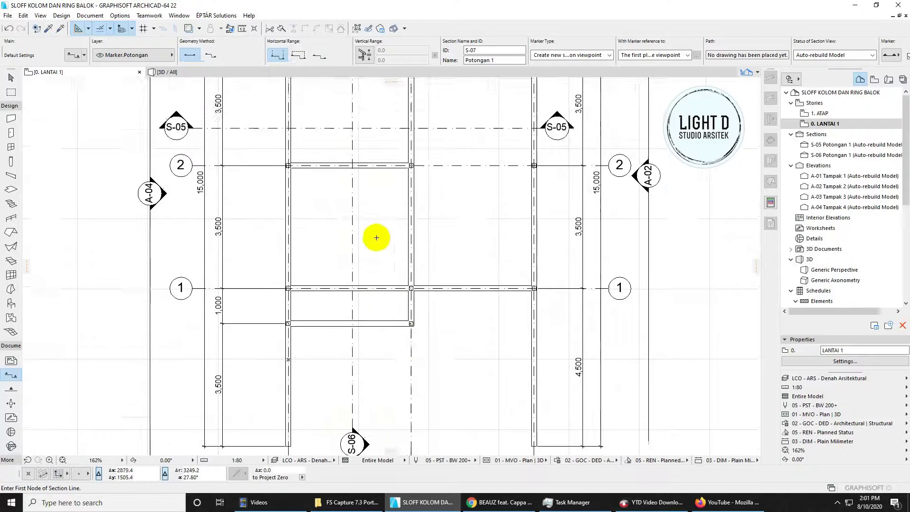
middle_click_drag(382, 261, 384, 413)
key("Escape")
Step: Change the ID of the horizontal section line between rows 2 and 3 to S-01
middle_click_drag(383, 262, 369, 186)
scroll(369, 186, "down", 3)
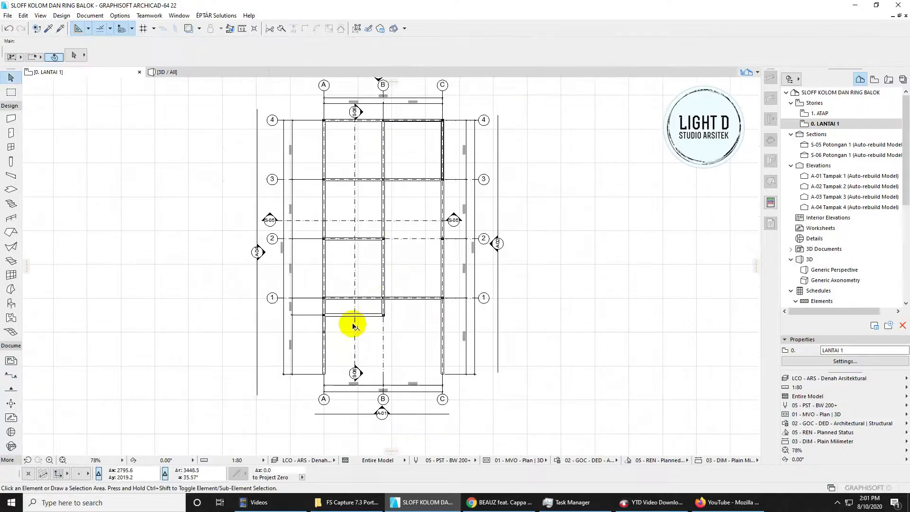
middle_click_drag(353, 325, 359, 352)
scroll(373, 231, "up", 2)
middle_click_drag(367, 259, 368, 283)
scroll(378, 278, "up", 2)
left_click(419, 272)
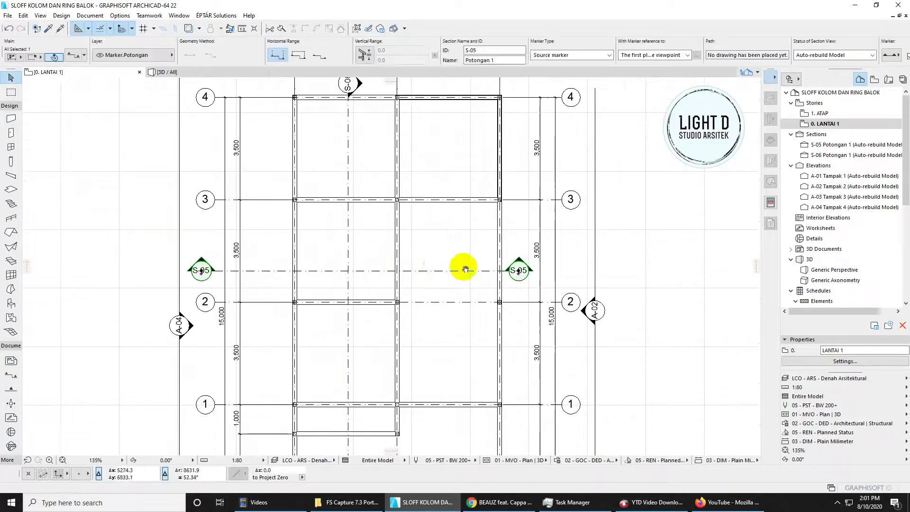
middle_click_drag(460, 272, 438, 285)
right_click(438, 284)
left_click(405, 290)
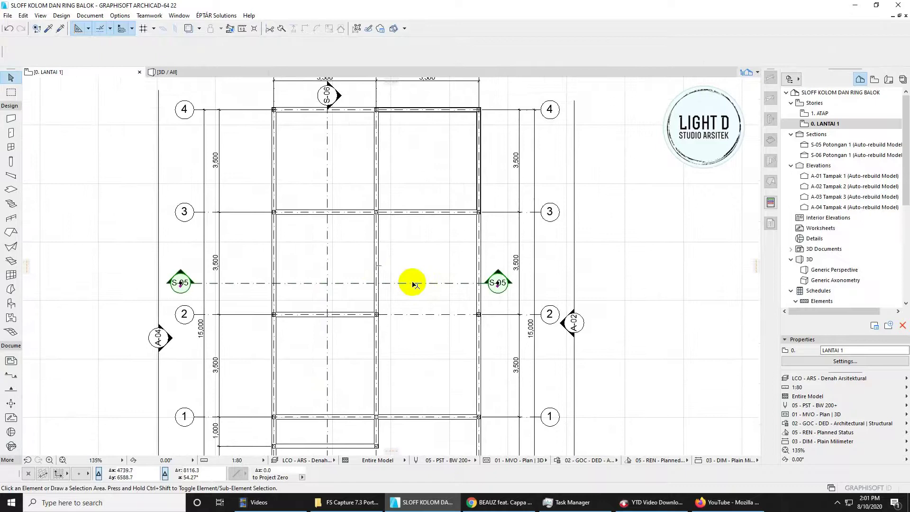
left_click(412, 283)
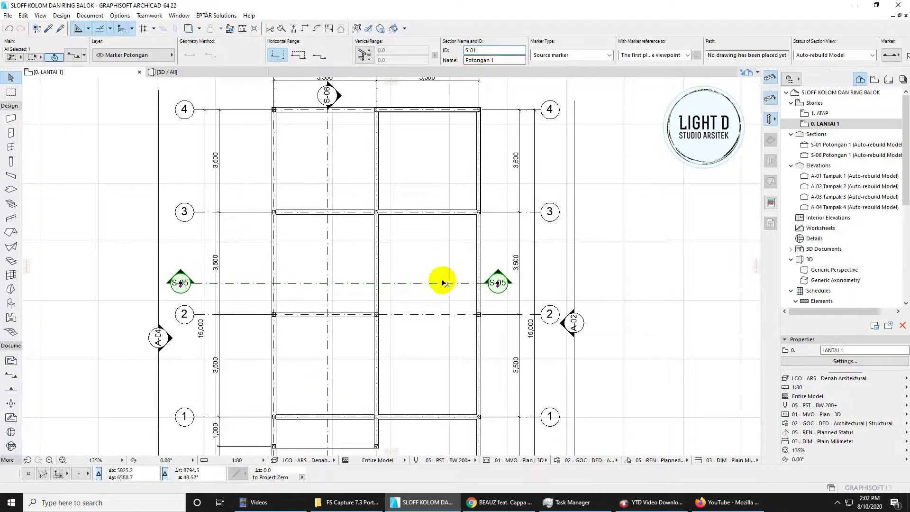
left_click(312, 292)
Step: Set the vertical section line between gridlines A and B to ID S-02 and name Potongan 2
middle_click_drag(305, 324, 321, 220)
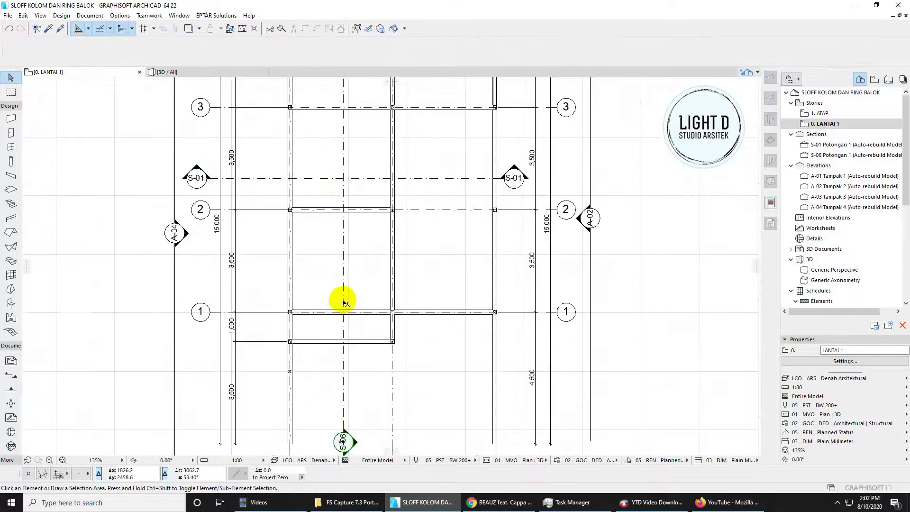
left_click(343, 302)
scroll(332, 370, "up", 4)
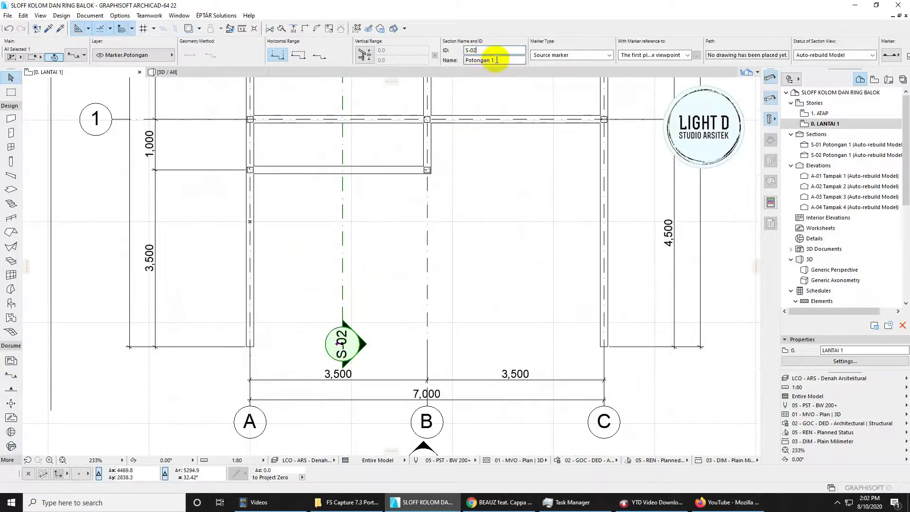
key("Escape")
scroll(335, 336, "down", 6)
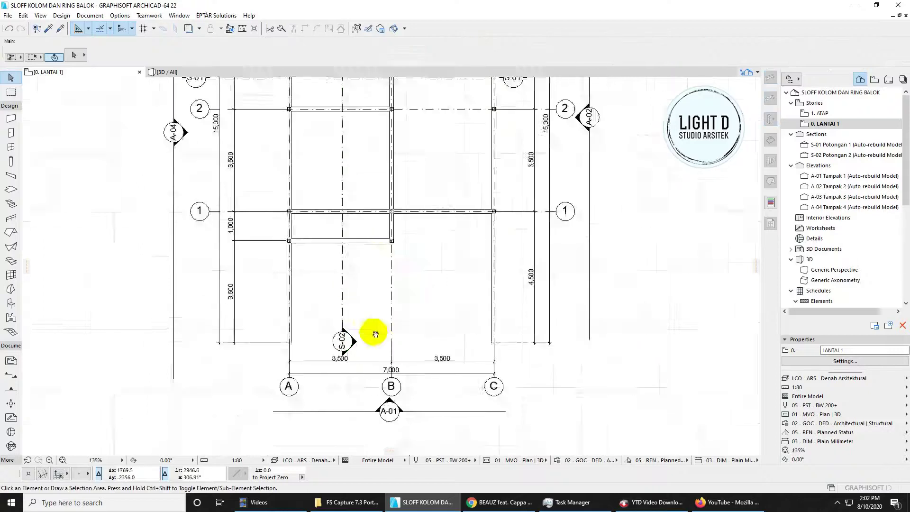
scroll(441, 252, "down", 1)
middle_click_drag(439, 255, 403, 249)
scroll(401, 262, "up", 1)
scroll(405, 239, "down", 1)
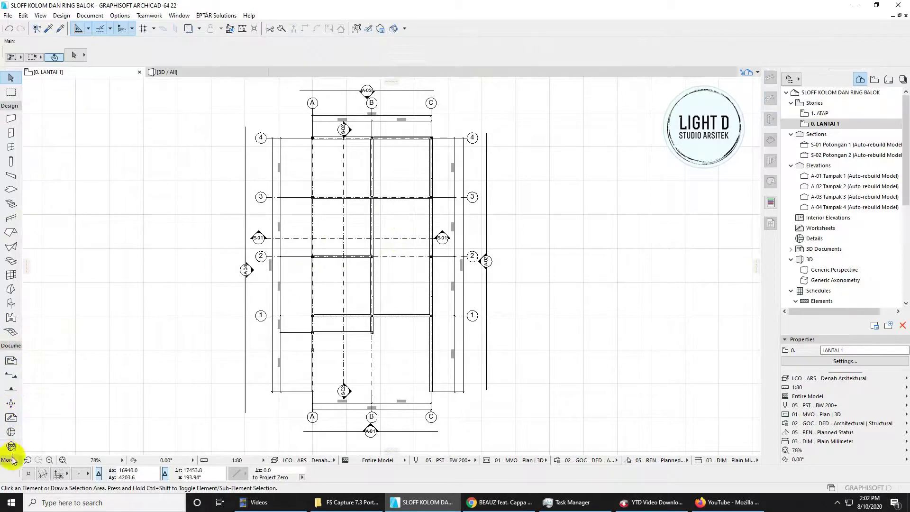
scroll(12, 393, "down", 1)
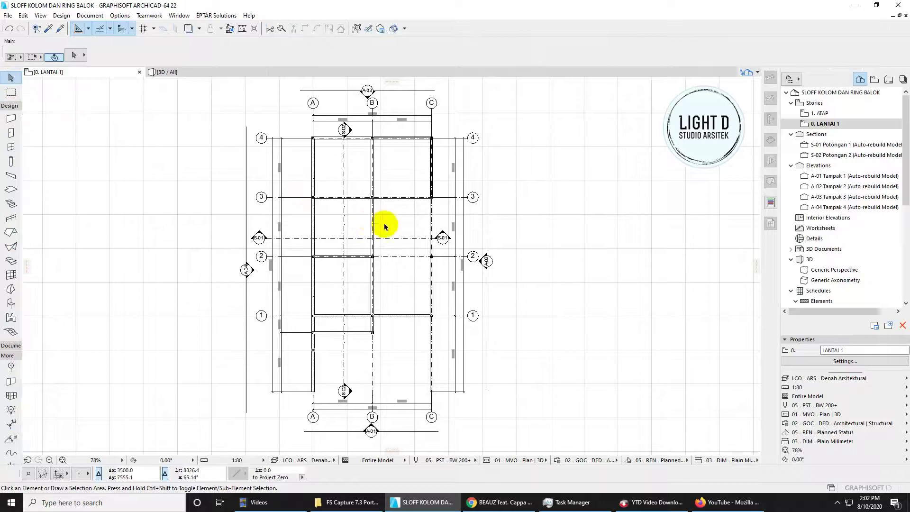
scroll(403, 223, "up", 2)
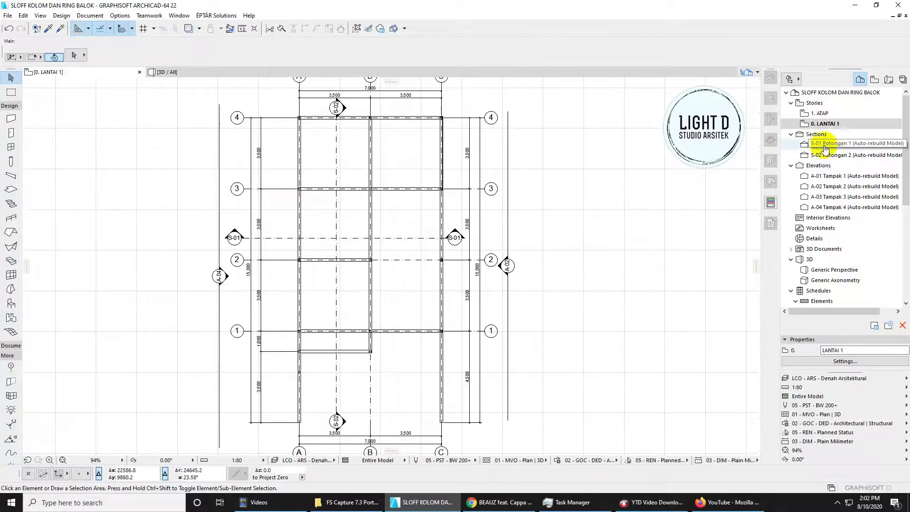
Step: Open the A-01 Tampak 1 elevation and bring the dimension chains below grid bubbles A, B and C into view
double_click(822, 181)
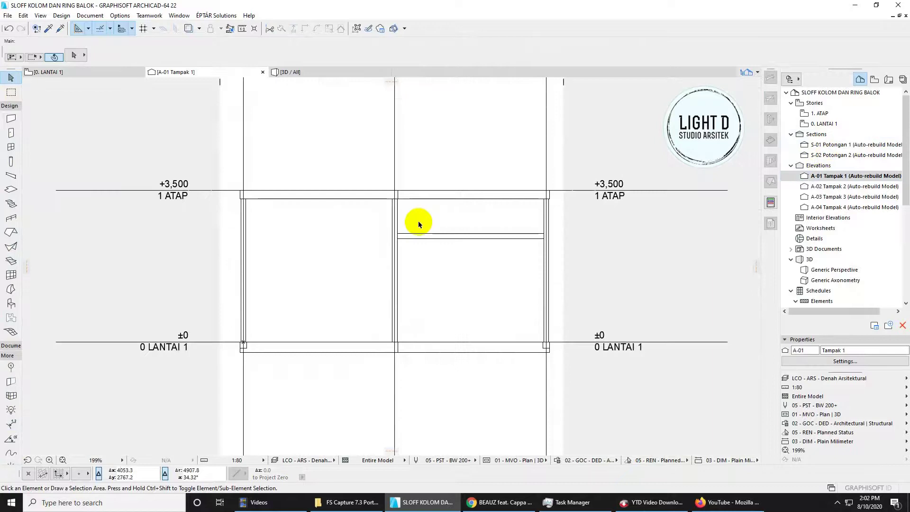
scroll(403, 259, "down", 2)
scroll(402, 253, "up", 1)
middle_click_drag(434, 235, 434, 50)
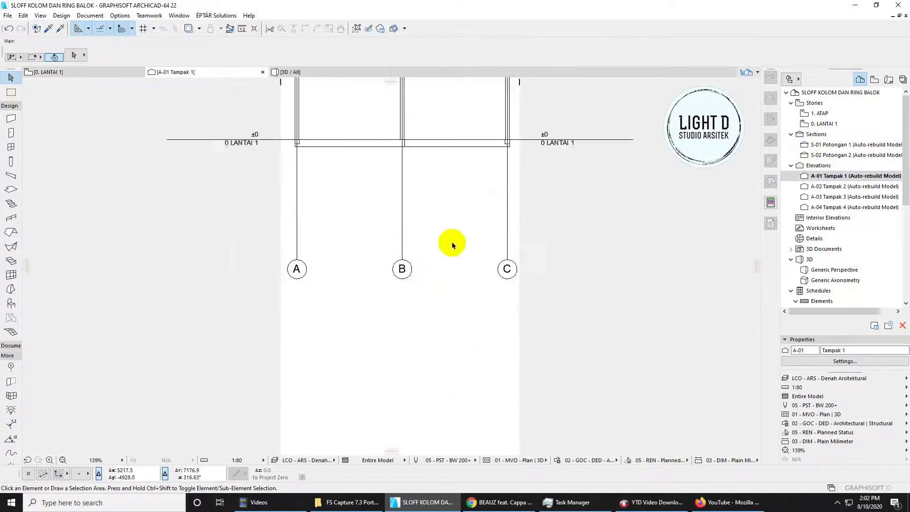
scroll(434, 256, "down", 4)
middle_click_drag(435, 258, 436, 296)
left_click(426, 359)
scroll(429, 356, "up", 3)
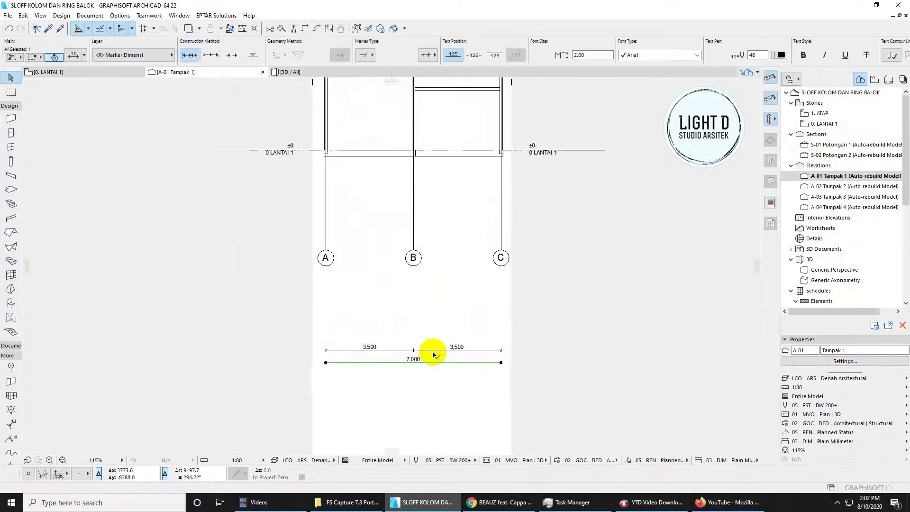
right_click(434, 353)
mouse_move(482, 239)
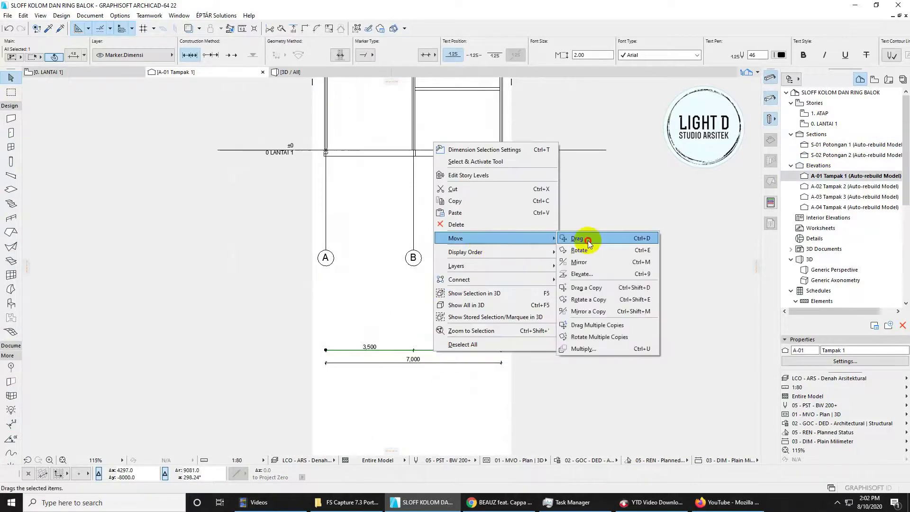
left_click(589, 240)
key("Escape")
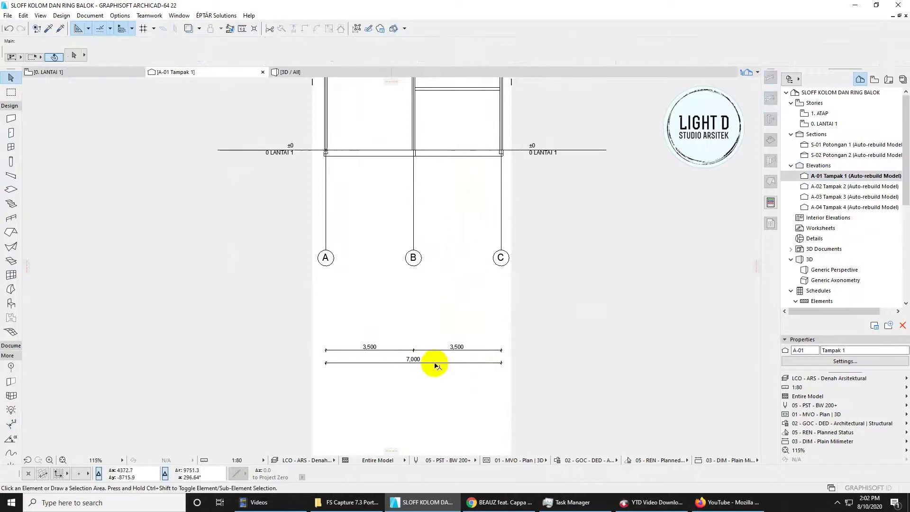
Step: Move both dimension chains of elevation A-01 straight up to sit between the ±0 level line and grid bubbles A, B and C
left_click(434, 356)
right_click(435, 351)
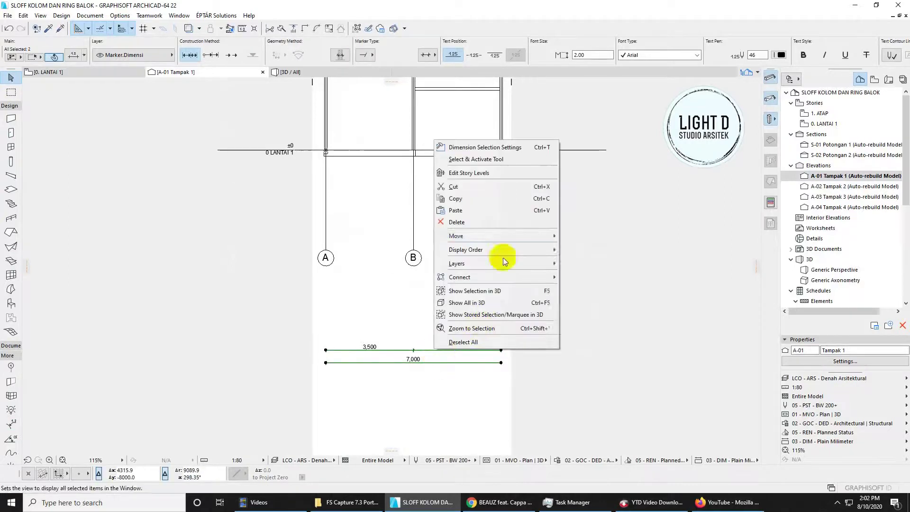
mouse_move(501, 240)
left_click(585, 237)
left_click(435, 327)
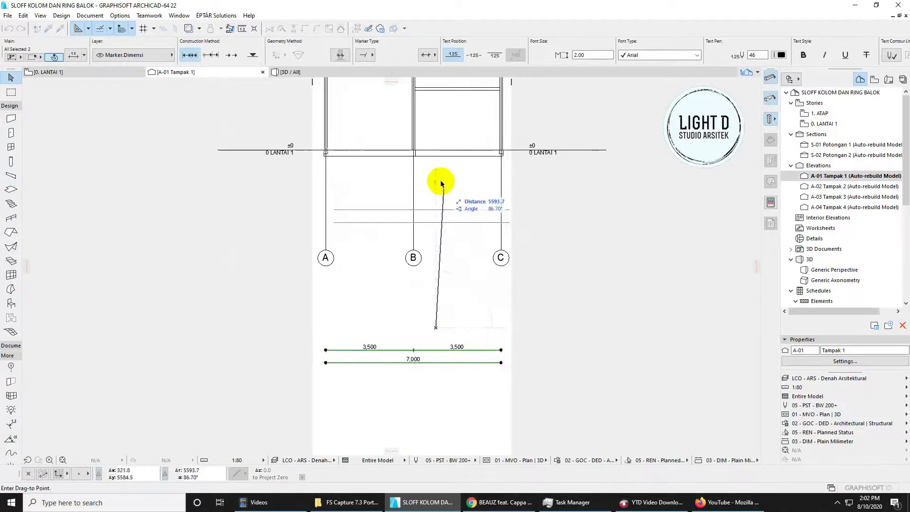
left_click(437, 189)
scroll(422, 213, "up", 3)
scroll(463, 294, "down", 3)
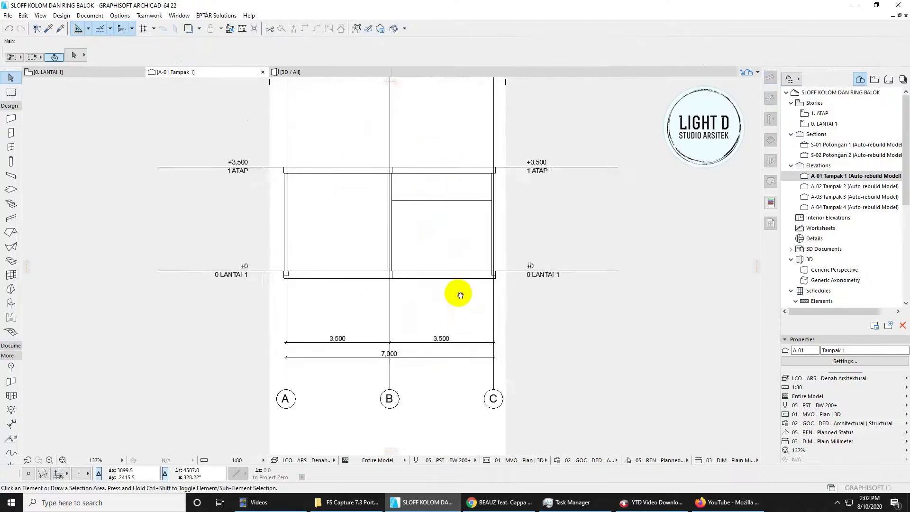
scroll(491, 300, "down", 2)
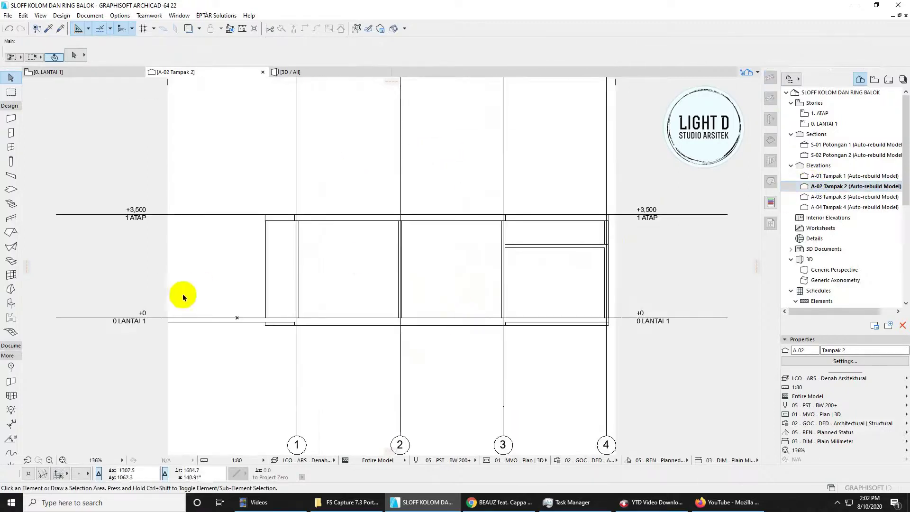
Step: In elevation A-02 Tampak 2, move both dimension chains straight up to sit between the ±0 level line and grid bubbles 1 to 4
scroll(215, 247, "down", 6)
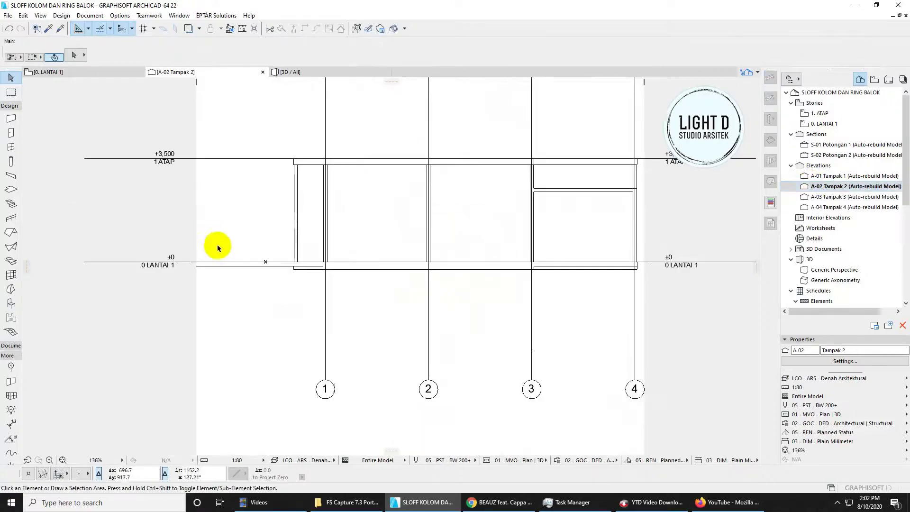
scroll(361, 266, "up", 4)
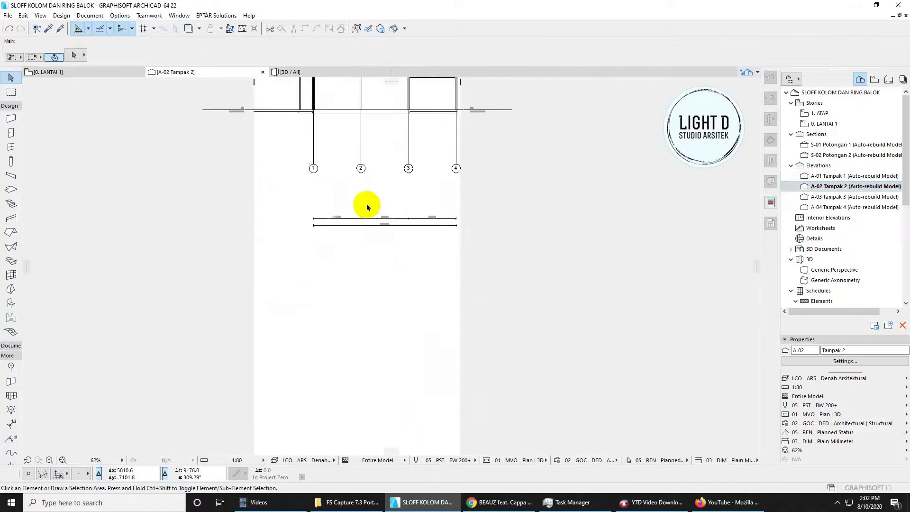
left_click(372, 233)
right_click(366, 239)
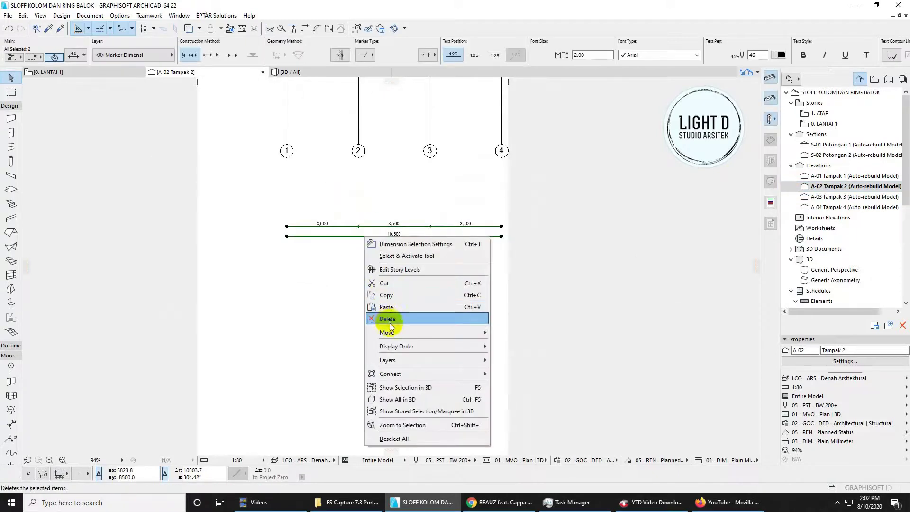
left_click(511, 330)
left_click(436, 240)
middle_click_drag(447, 119, 417, 260)
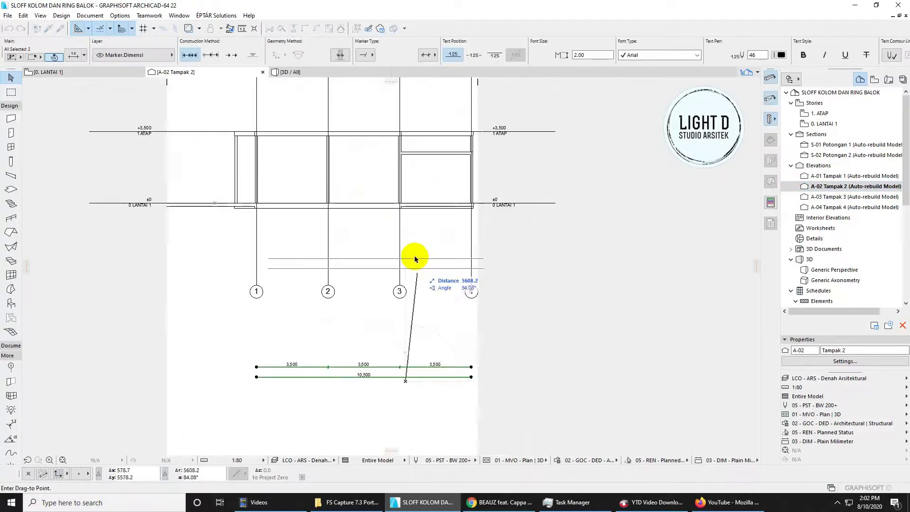
left_click(405, 269)
key("Escape")
scroll(342, 256, "up", 2)
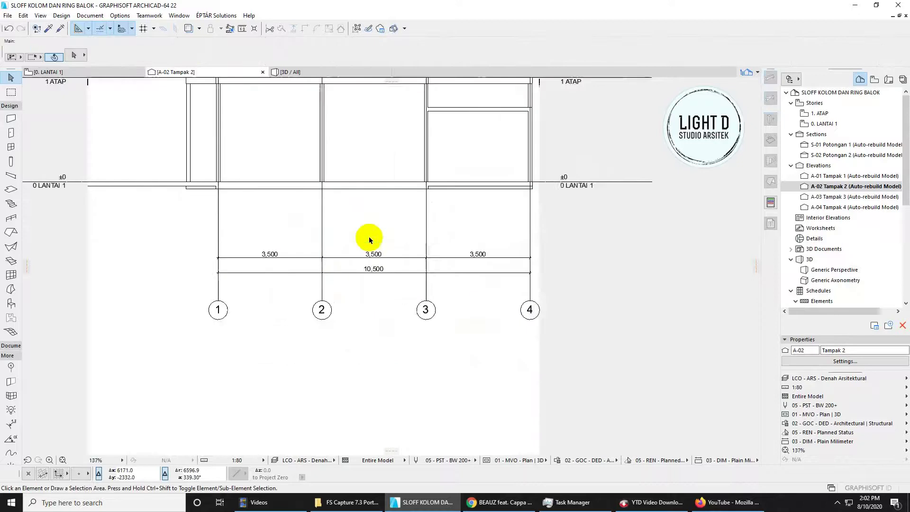
middle_click_drag(369, 236, 376, 335)
scroll(377, 335, "down", 1)
middle_click_drag(373, 259, 397, 268)
Step: Open the A-03 Tampak 3 elevation and bring its dimension chains below the grid bubbles into view
left_click(879, 197)
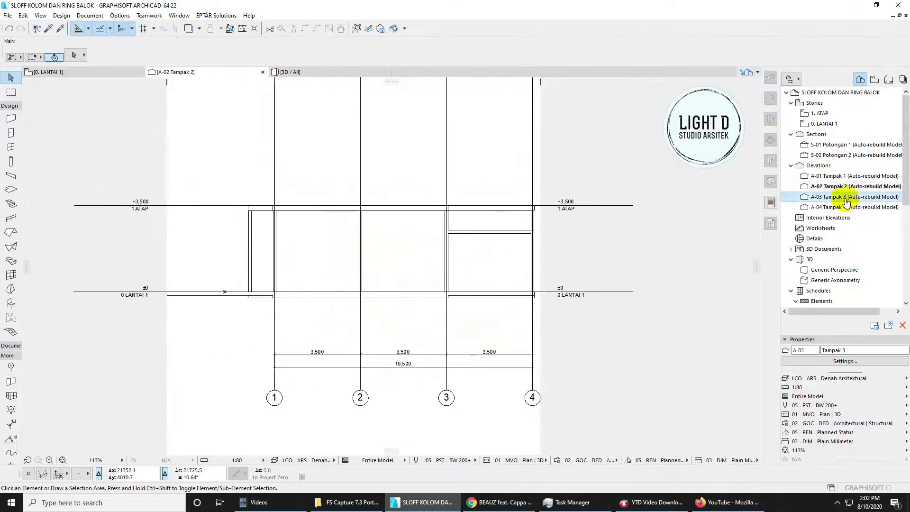
middle_click_drag(537, 263, 539, 201)
scroll(526, 256, "down", 2)
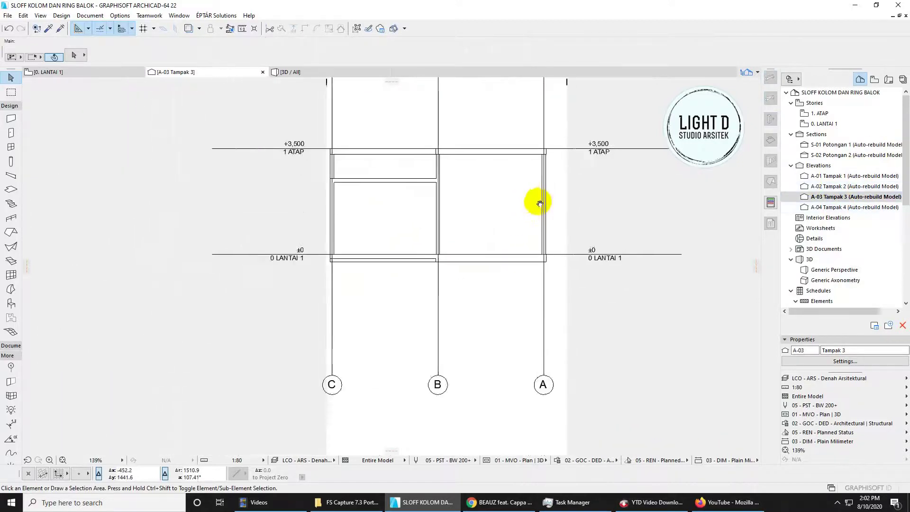
middle_click_drag(441, 329, 449, 211)
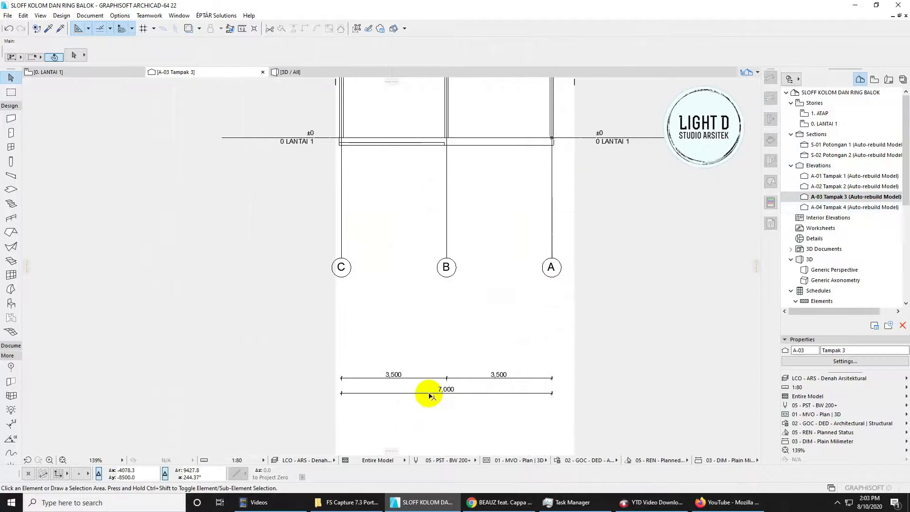
Step: Move both dimension chains of elevation A-03 straight up to sit between the ±0 level line and grid bubbles C, B and A
left_click(429, 393)
left_click(426, 378, "shift")
right_click(428, 378)
mouse_move(466, 264)
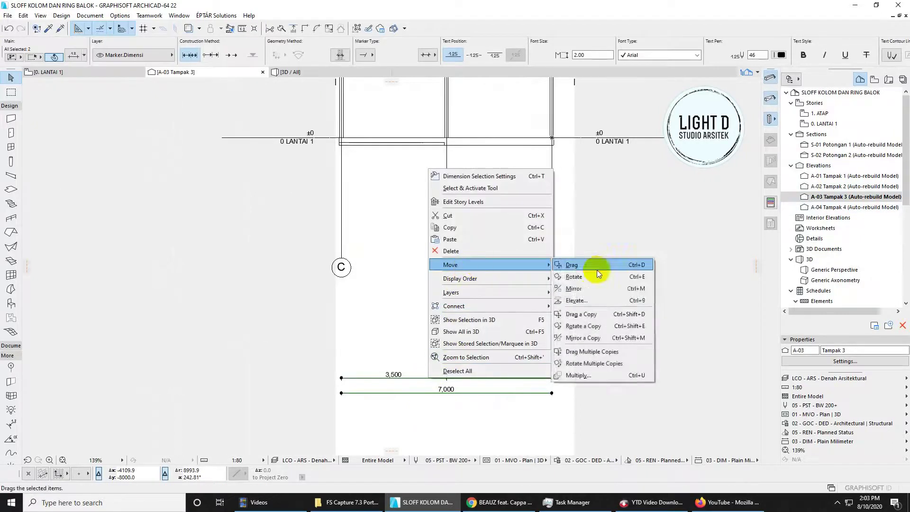
left_click(597, 269)
middle_click_drag(429, 208, 407, 288)
left_click(477, 408)
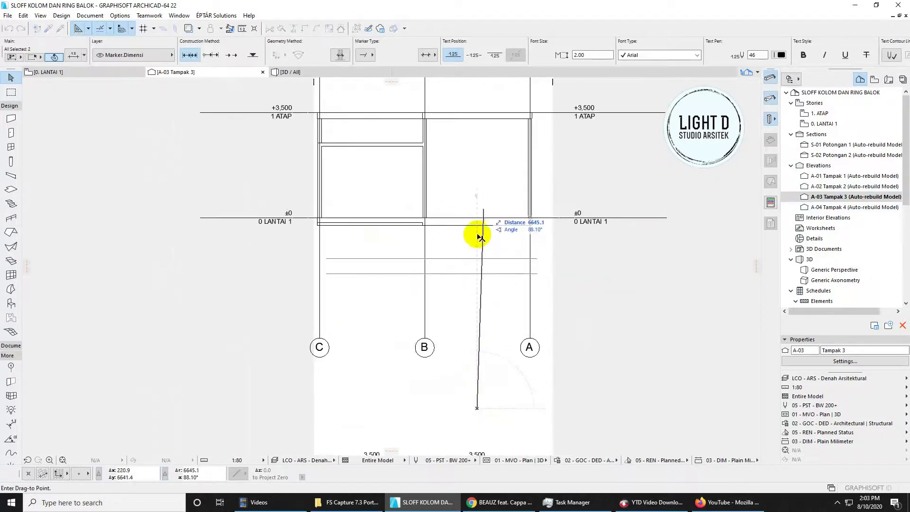
left_click(477, 254)
key("Escape")
scroll(436, 304, "up", 3)
scroll(452, 301, "down", 3)
middle_click_drag(573, 222, 528, 282)
Step: Open the A-04 Tampak 4 elevation and move both dimension chains straight up to sit between the ±0 level line and grid bubbles 4 to 1
double_click(848, 208)
scroll(467, 274, "down", 5)
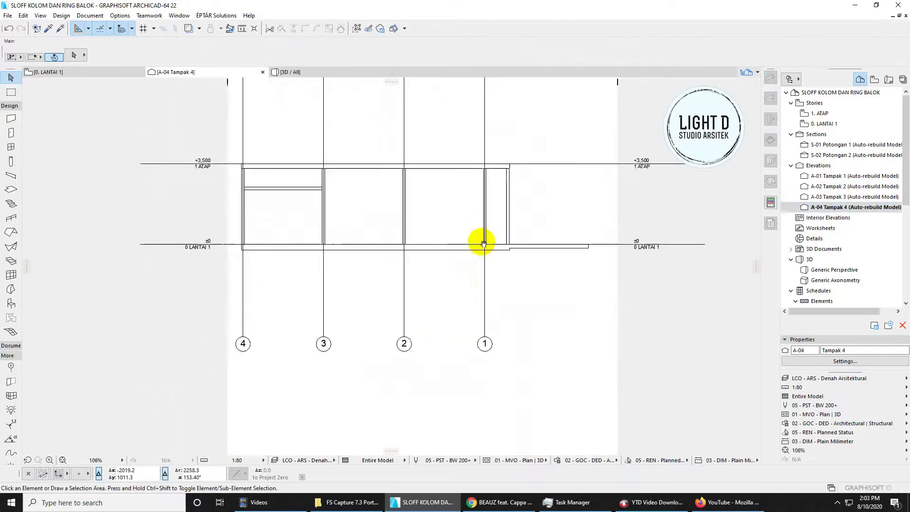
scroll(445, 288, "up", 3)
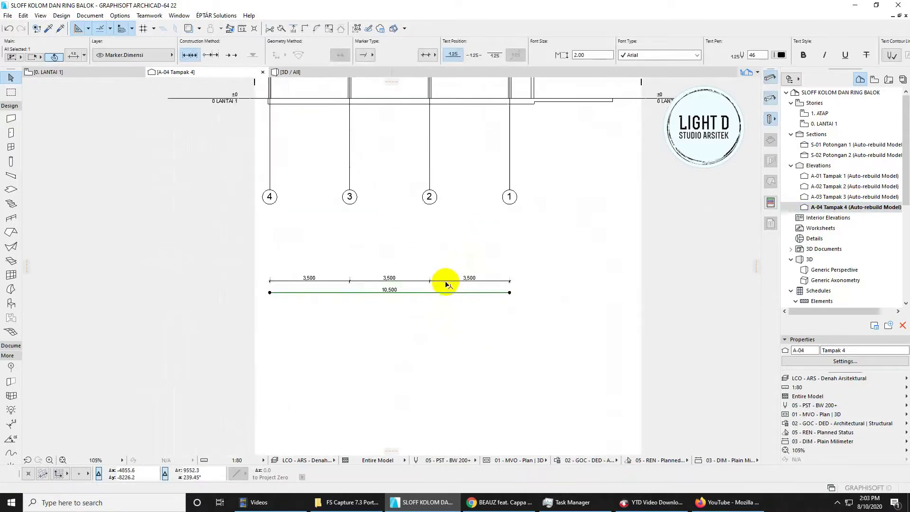
right_click(446, 285)
mouse_move(468, 376)
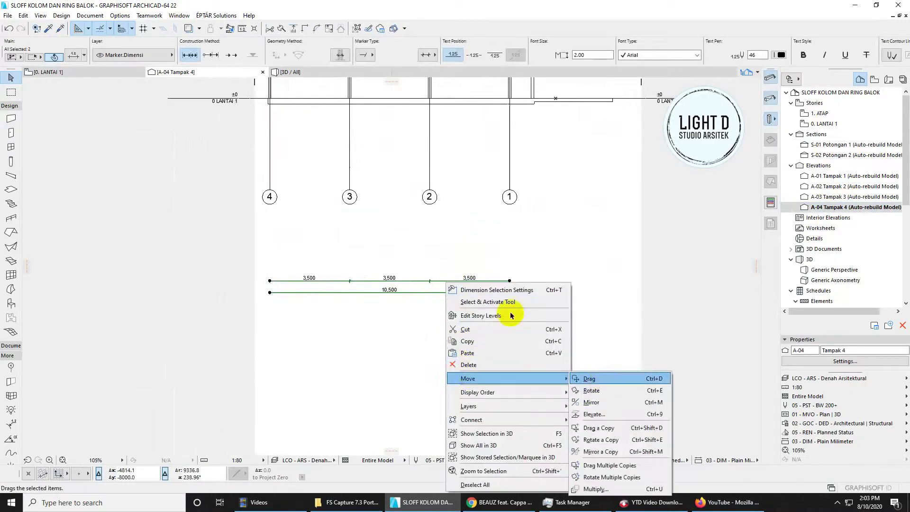
left_click(588, 377)
scroll(451, 364, "up", 1)
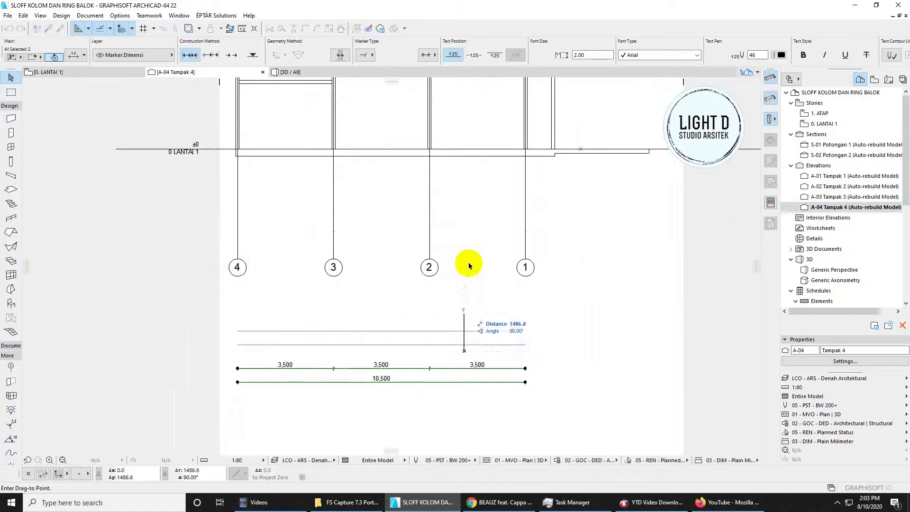
middle_click_drag(470, 266, 463, 305)
left_click(464, 306)
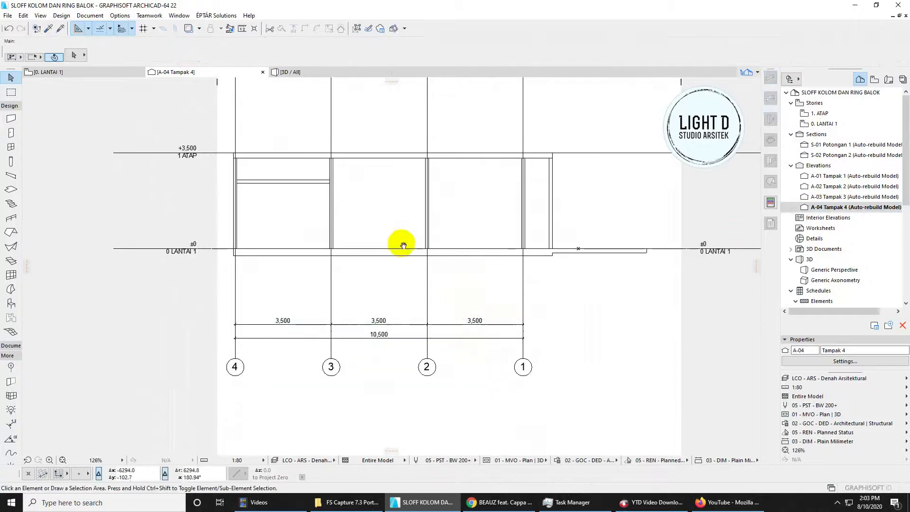
Step: Pull the boundary of elevation A-04 beyond gridline 1 inward, closer to the end of the fence beam
middle_click_drag(403, 245, 397, 300)
scroll(445, 258, "down", 1)
scroll(417, 271, "up", 2)
scroll(466, 293, "down", 3)
middle_click_drag(466, 292, 433, 301)
scroll(448, 294, "up", 2)
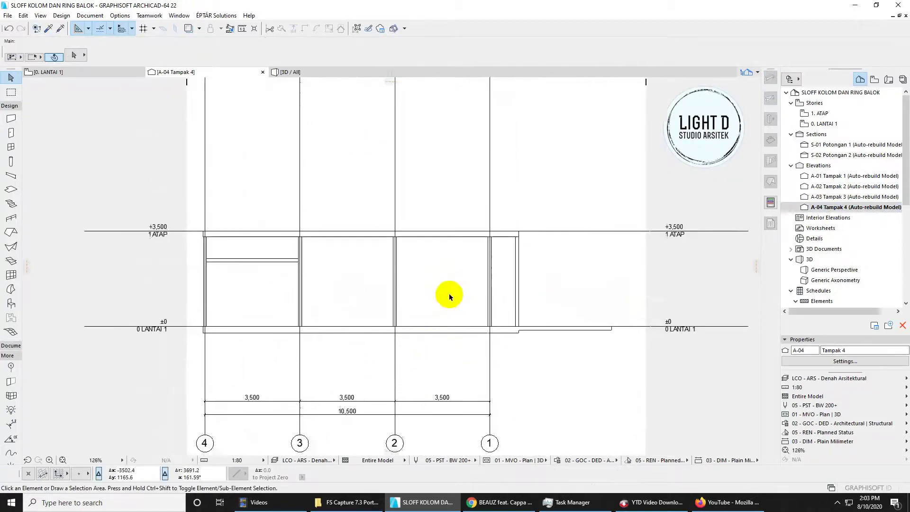
scroll(449, 294, "down", 1)
middle_click_drag(459, 274, 452, 256)
scroll(592, 298, "up", 1)
left_click(611, 312)
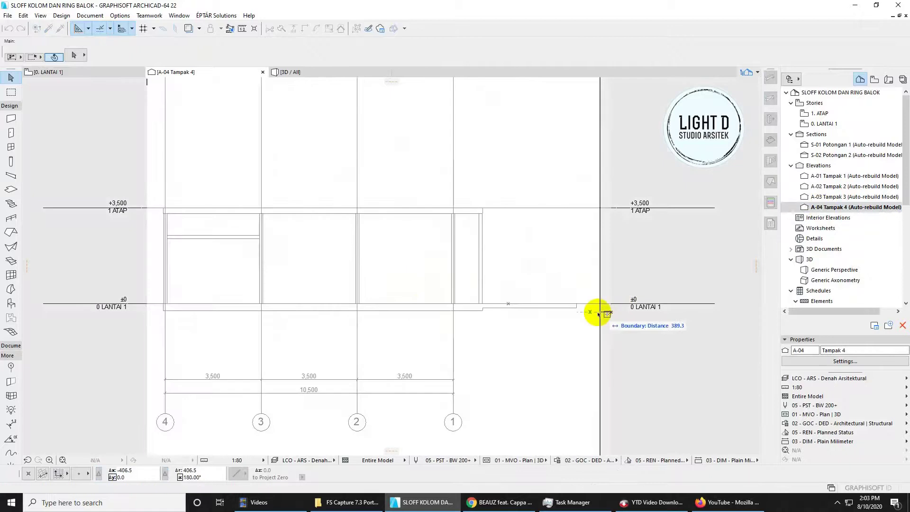
left_click(597, 313)
Step: Examine elevation A-04 with its boundaries, levels and grid dimensions, and look over the whole beam and column frame in 3D
scroll(151, 303, "up", 3)
middle_click_drag(179, 280, 165, 306)
scroll(165, 306, "down", 2)
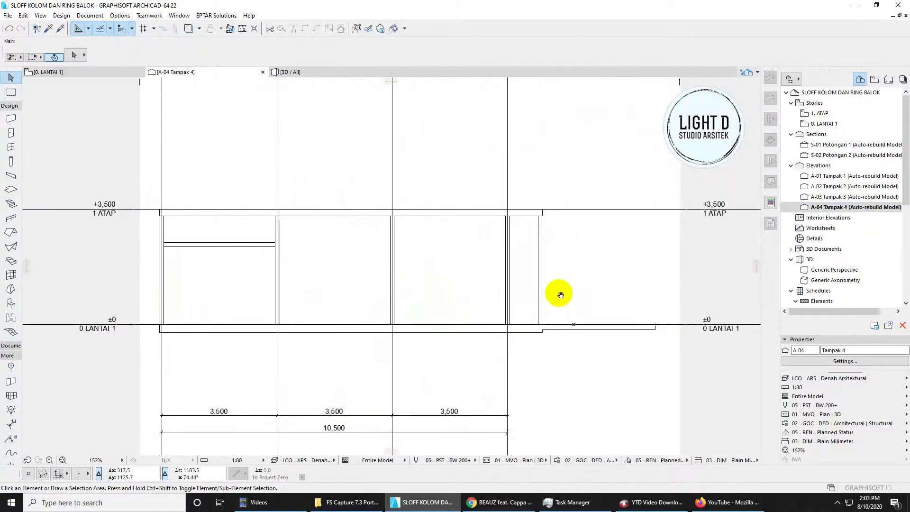
scroll(697, 217, "up", 2)
middle_click_drag(560, 292, 659, 222)
scroll(644, 237, "down", 1)
scroll(649, 230, "down", 1)
scroll(460, 319, "down", 3)
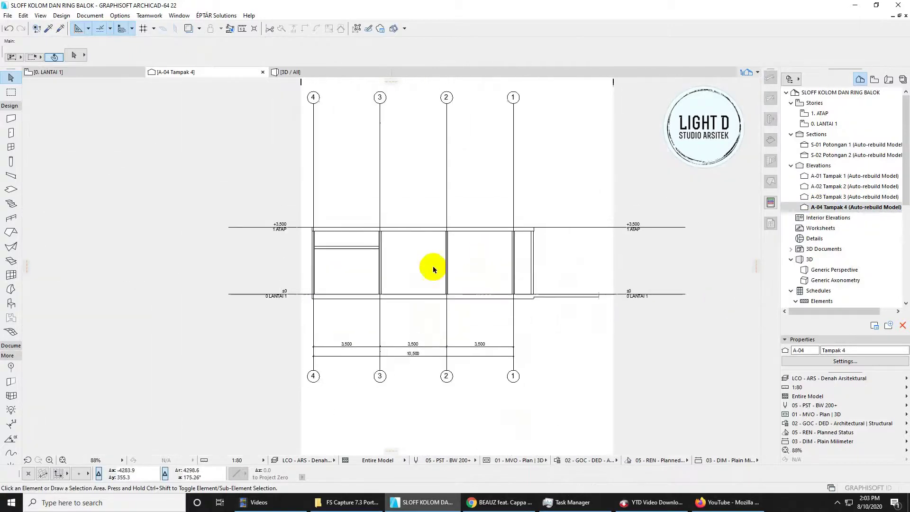
scroll(438, 264, "up", 3)
middle_click_drag(532, 236, 509, 233)
scroll(509, 232, "down", 1)
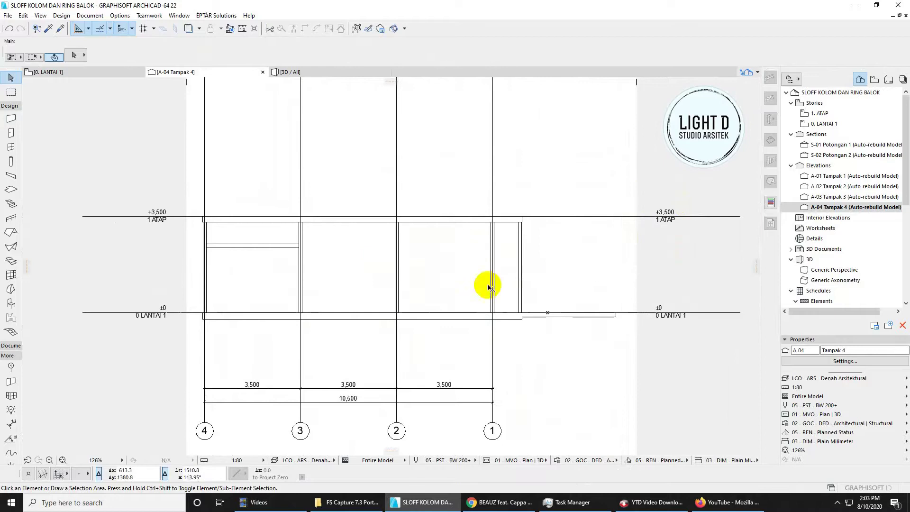
left_click(308, 72)
middle_click_drag(308, 95, 301, 198, "shift")
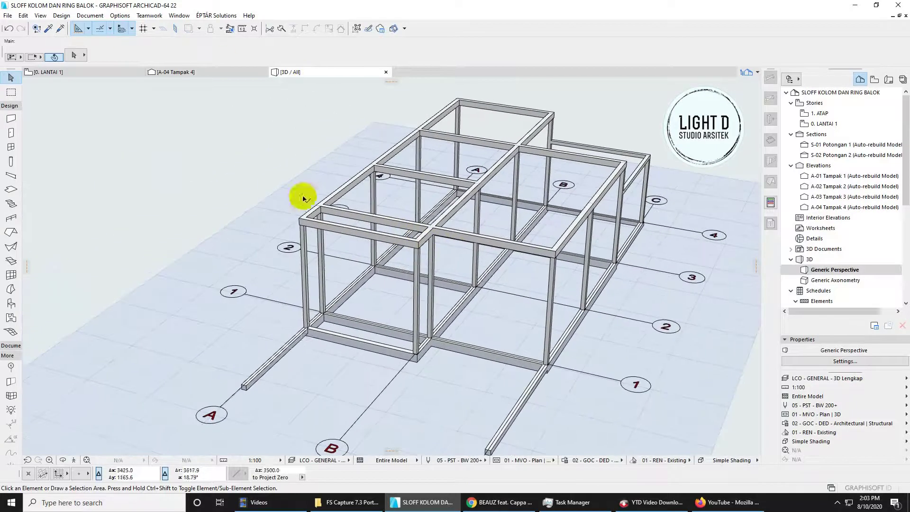
Step: Return to the LANTAI 1 plan and open section S-01 Potongan 1
left_click(96, 75)
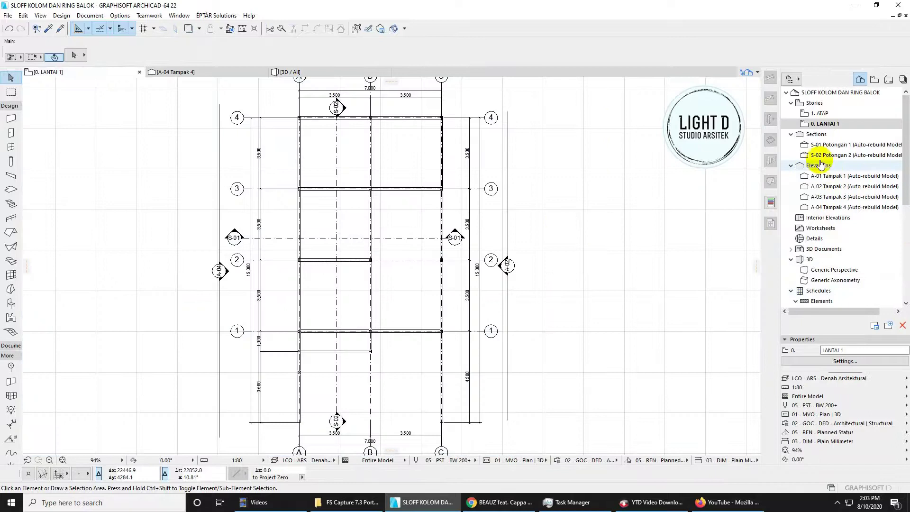
double_click(825, 144)
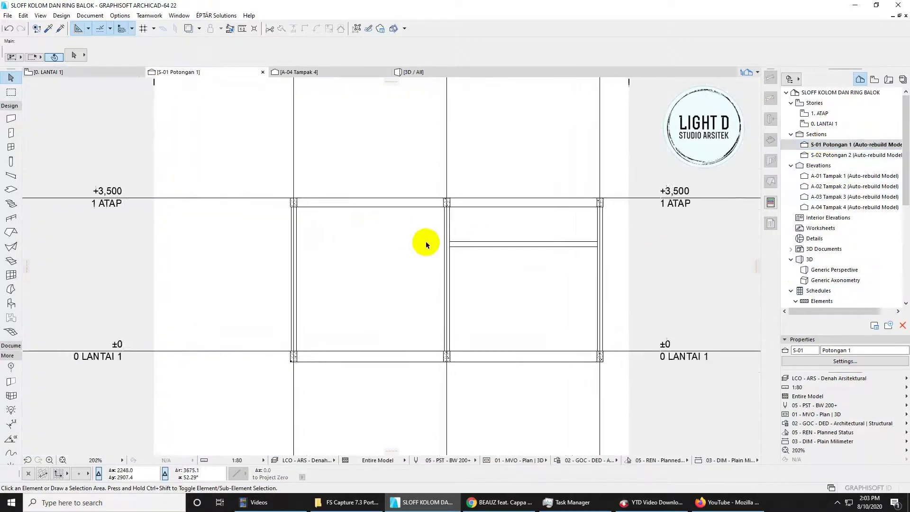
Step: Pull the boundary of section S-01 Potongan 1 beside gridline A inward, closer to the frame, checking against the LANTAI 1 plan
scroll(260, 221, "down", 2)
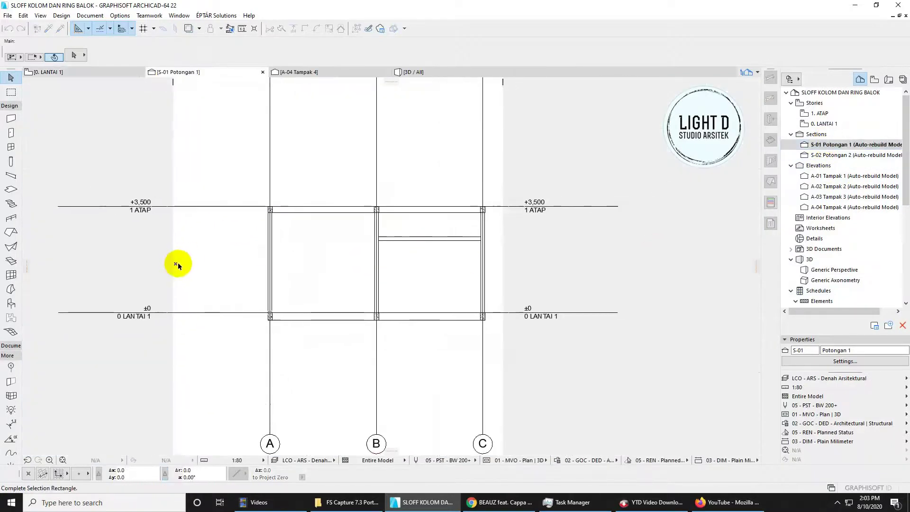
left_click_drag(174, 267, 242, 266)
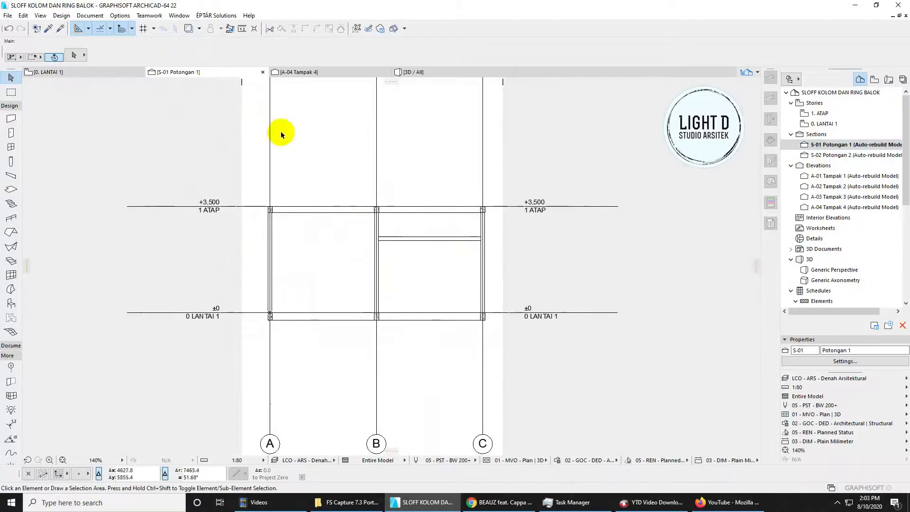
left_click(89, 70)
scroll(282, 230, "up", 3)
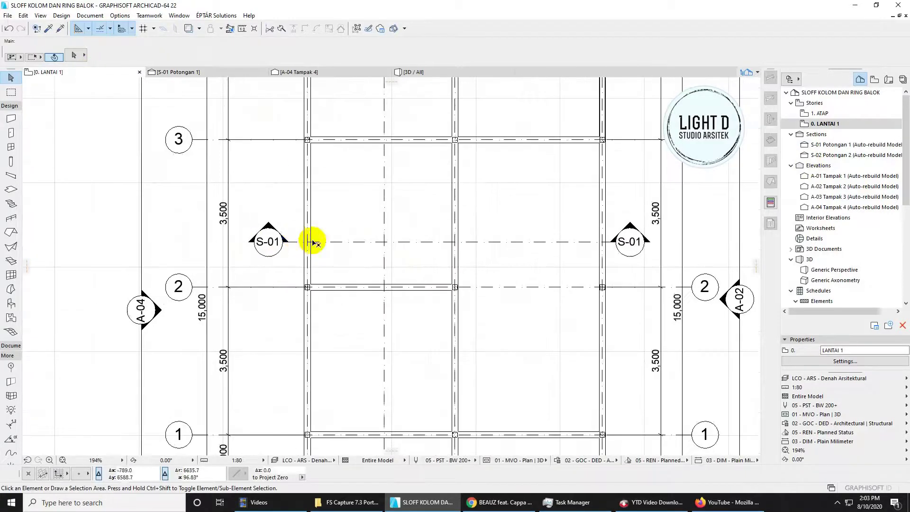
left_click(206, 74)
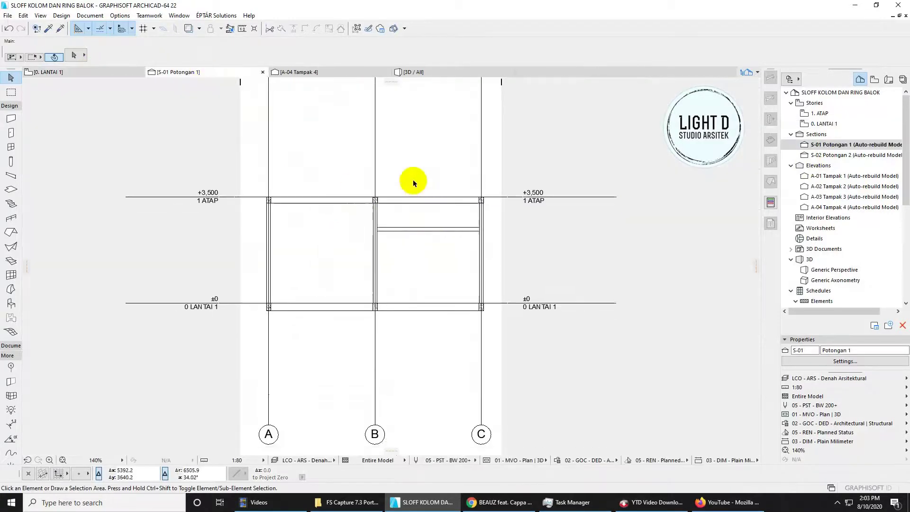
left_click(246, 269)
left_click_drag(238, 268, 244, 269)
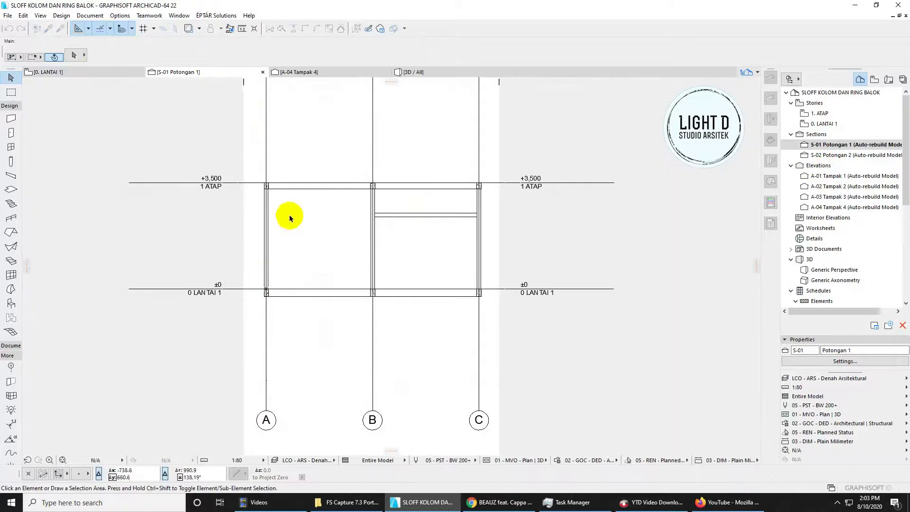
Step: Move both dimension chains in section S-01 straight up to sit between the ±0 level line and grid bubbles A to C
scroll(289, 252, "up", 2)
scroll(319, 186, "down", 3)
middle_click_drag(405, 428, 404, 309)
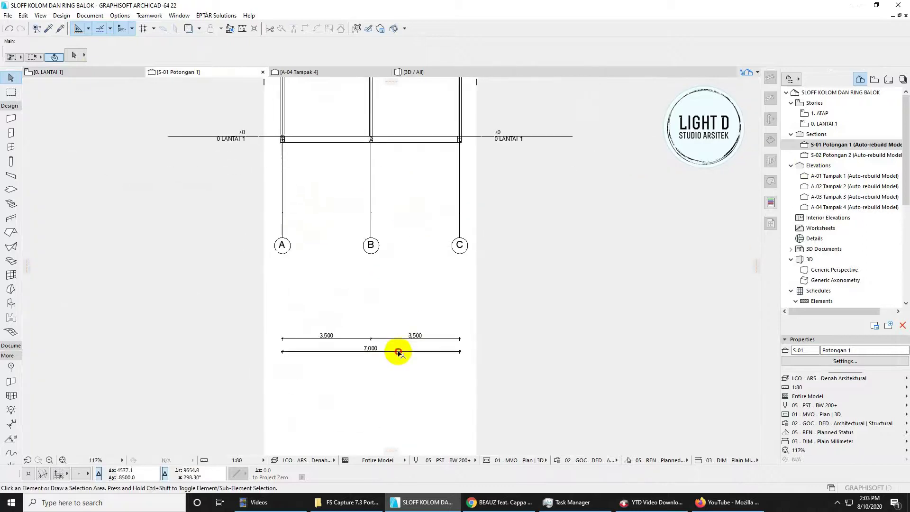
left_click(399, 351)
left_click(399, 340, "shift")
right_click(400, 343)
mouse_move(474, 228)
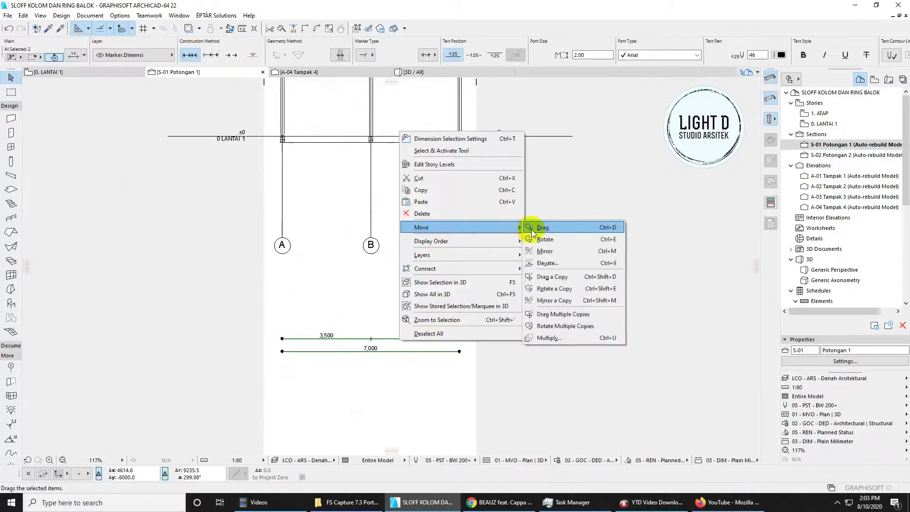
left_click(531, 229)
left_click(391, 330)
left_click(392, 200)
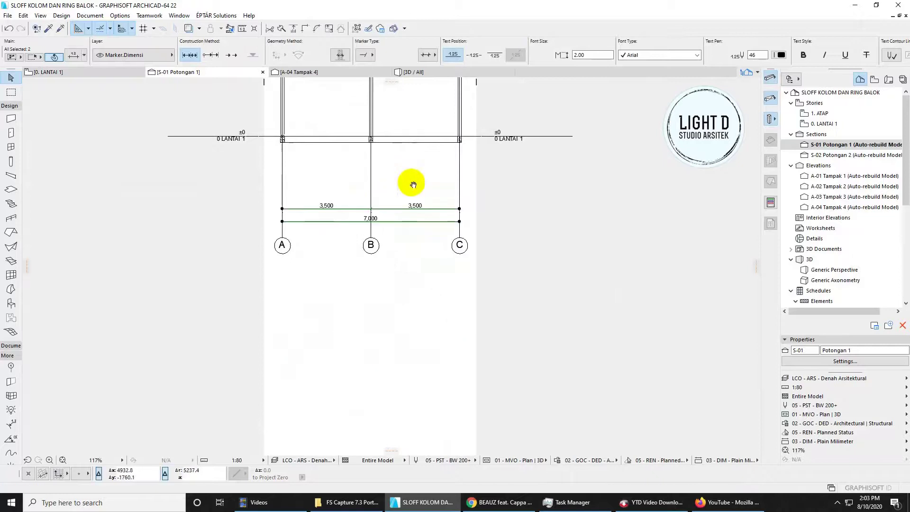
key("Escape")
middle_click_drag(415, 171, 374, 290)
scroll(374, 289, "up", 2)
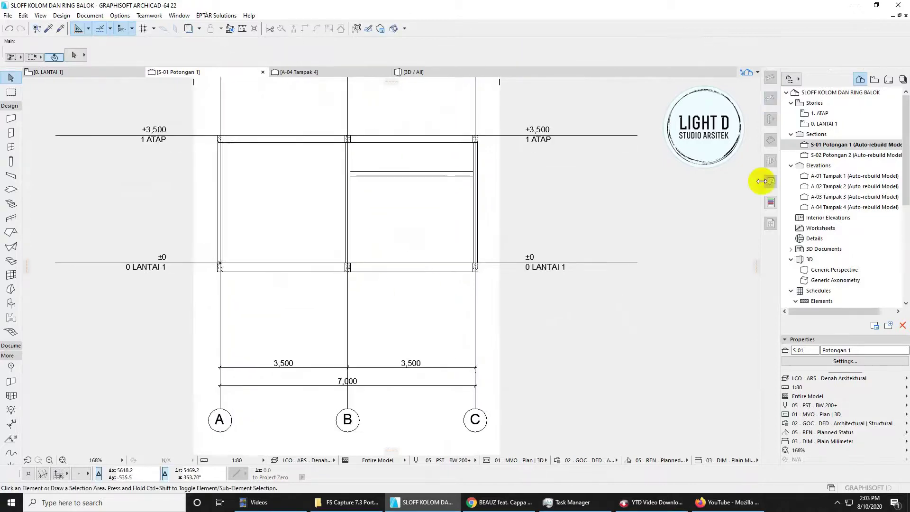
Step: Open section S-02 Potongan 2 and move both dimension chains straight up between the ±0 level line and grid bubbles 4 to 1
left_click(863, 154)
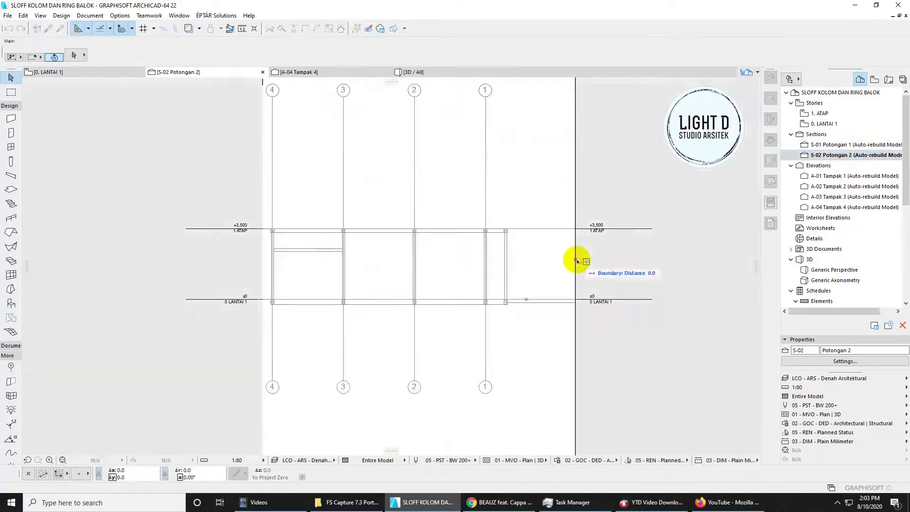
middle_click_drag(431, 443, 450, 232)
left_click(449, 260)
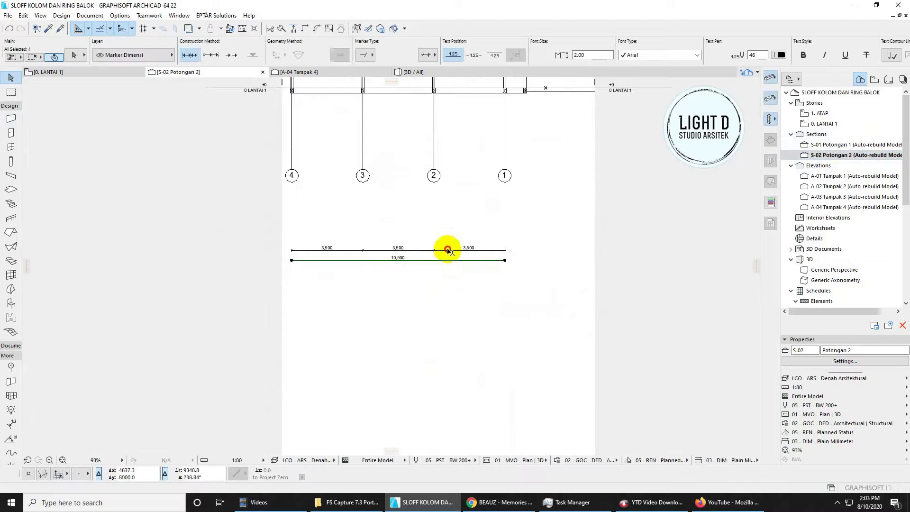
left_click(449, 250, "shift")
right_click(449, 250)
mouse_move(479, 346)
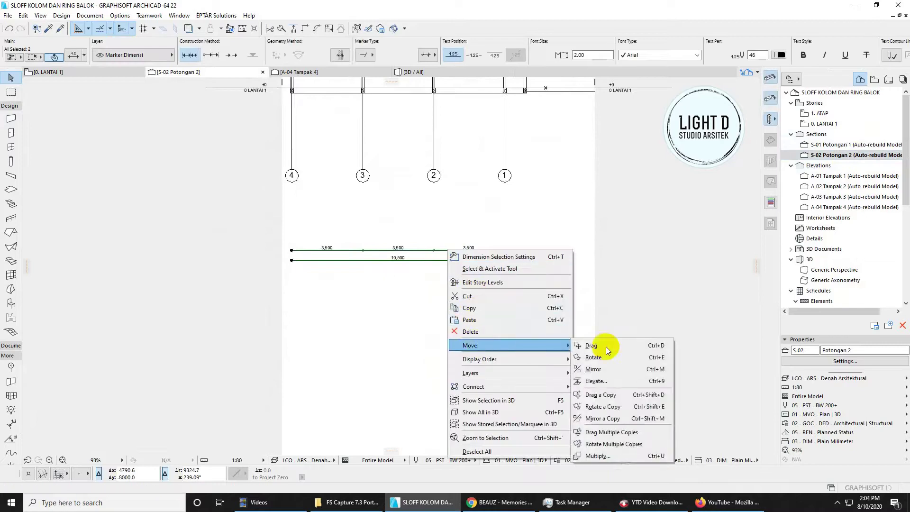
left_click(606, 347)
scroll(436, 219, "up", 1)
middle_click_drag(448, 240, 440, 321)
left_click(443, 323)
middle_click_drag(447, 189, 408, 202)
scroll(443, 221, "down", 1)
left_click(442, 230)
left_click(464, 264)
Step: Look over section S-02 with its grid dimensions and levels, and open elevation A-01 Tampak 1
scroll(393, 212, "up", 3)
scroll(453, 143, "down", 2)
middle_click_drag(453, 143, 394, 284)
scroll(394, 285, "down", 1)
scroll(373, 243, "up", 1)
middle_click_drag(472, 261, 471, 263)
scroll(530, 272, "down", 1)
middle_click_drag(530, 272, 511, 288)
double_click(852, 179)
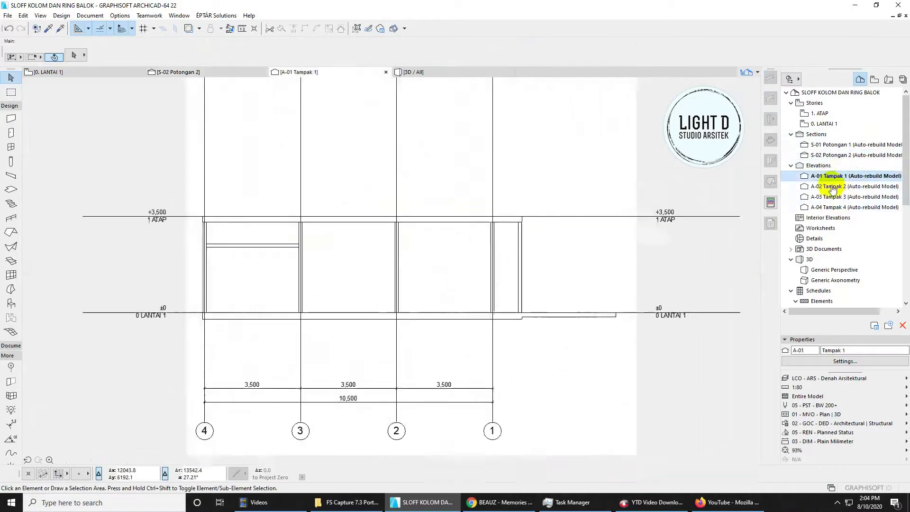
Step: Return to the LANTAI 1 plan, check its grid, dimensions and section markers, and save the project
left_click(91, 73)
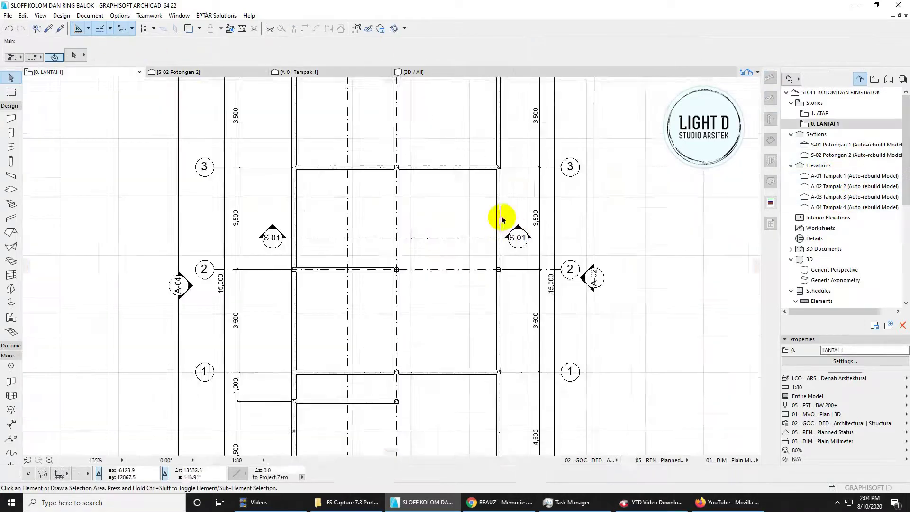
scroll(507, 223, "down", 3)
scroll(387, 283, "down", 1)
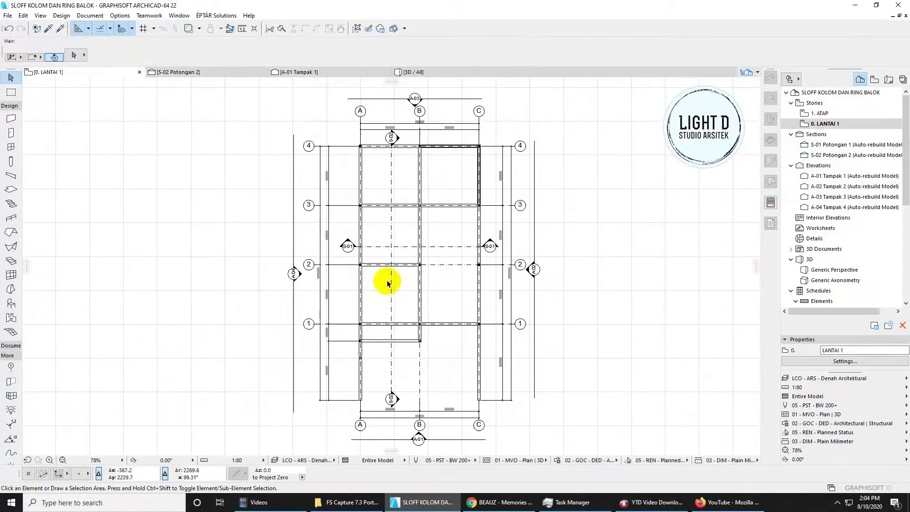
scroll(431, 226, "up", 2)
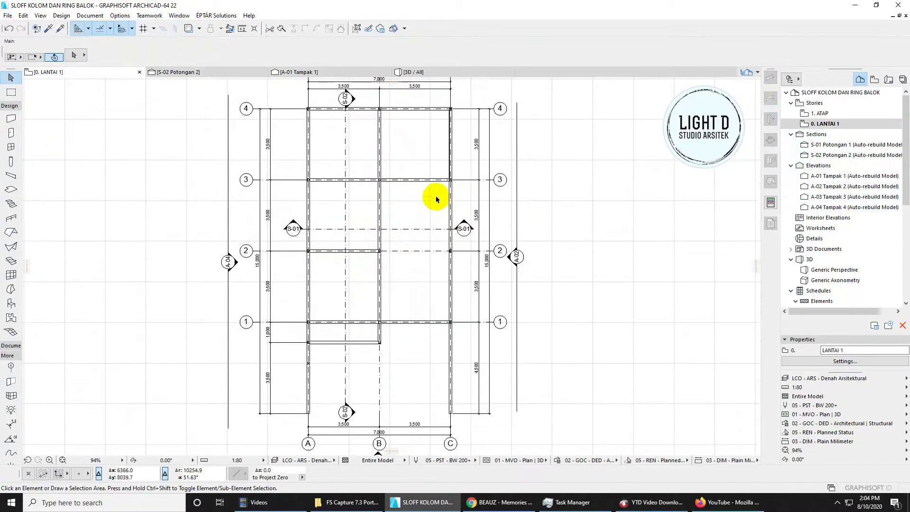
scroll(357, 133, "up", 3)
scroll(356, 133, "down", 3)
middle_click_drag(441, 170, 411, 177)
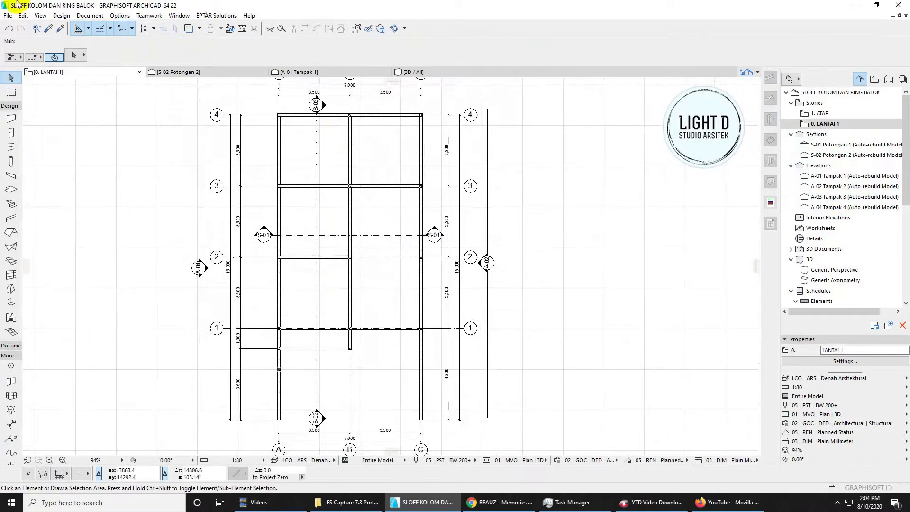
left_click(19, 16)
mouse_move(10, 18)
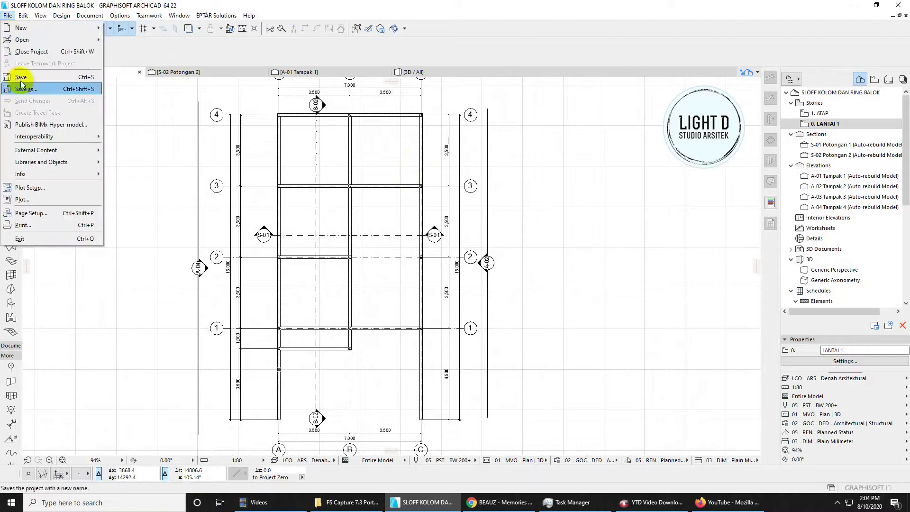
left_click(21, 77)
Step: Look over the whole LANTAI 1 plan and show the beam and column frame in 3D
middle_click_drag(571, 279, 607, 281)
scroll(590, 268, "up", 1)
scroll(611, 274, "down", 2)
left_click(402, 73)
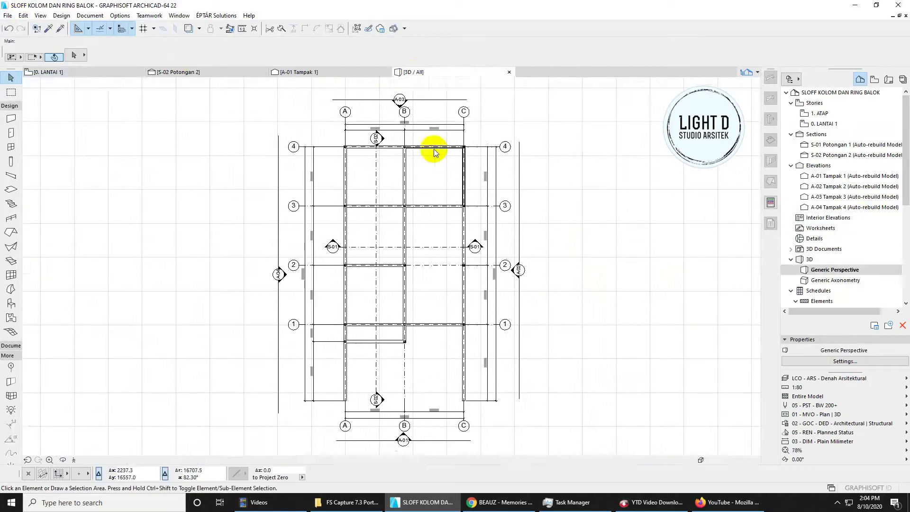
middle_click_drag(508, 227, 505, 260)
Step: Open the ICS-03 Components by Layers schedule
scroll(807, 256, "down", 6)
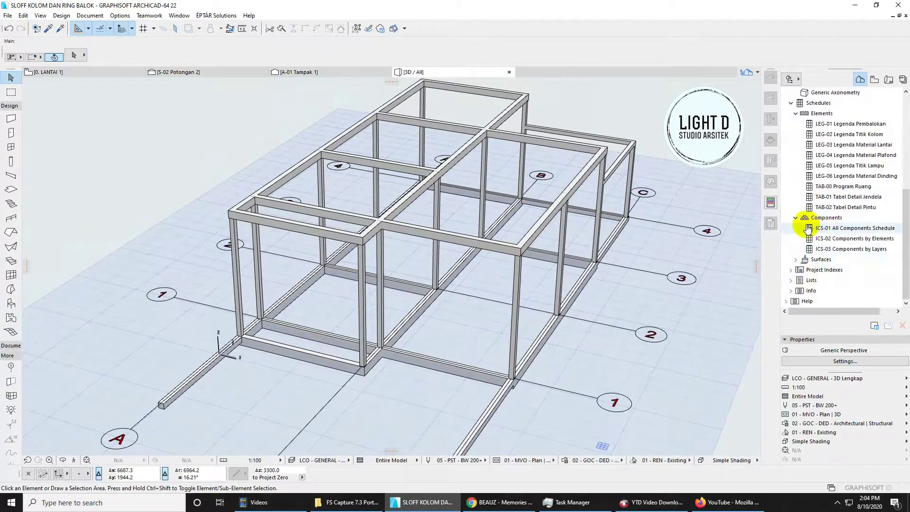
scroll(814, 162, "up", 3)
left_click(792, 196)
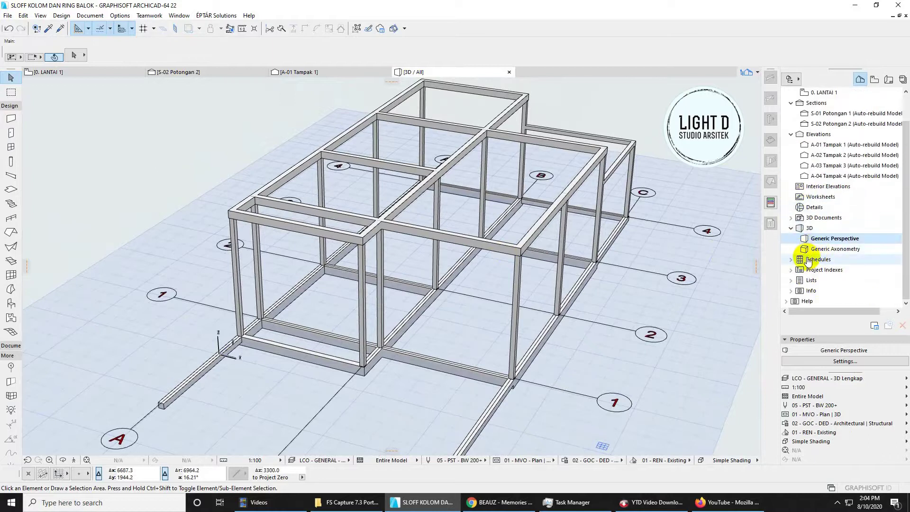
left_click(790, 259)
scroll(853, 268, "down", 3)
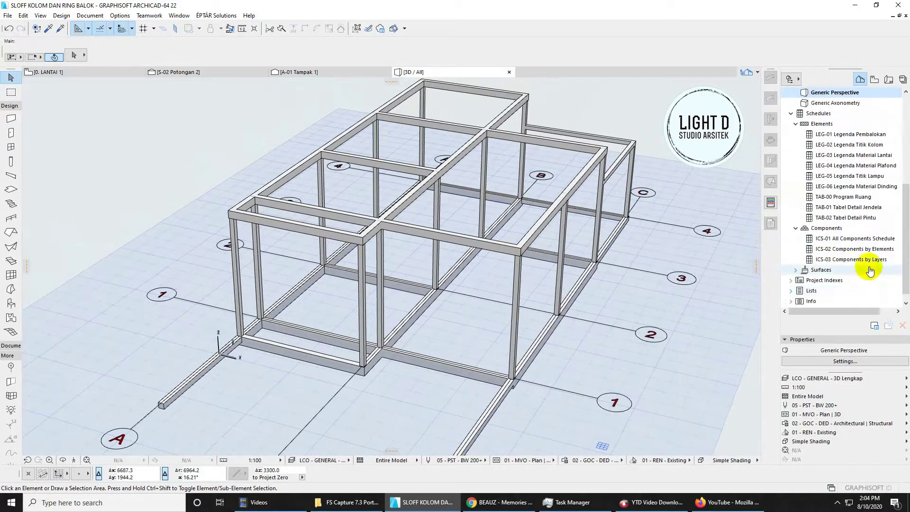
left_click(869, 260)
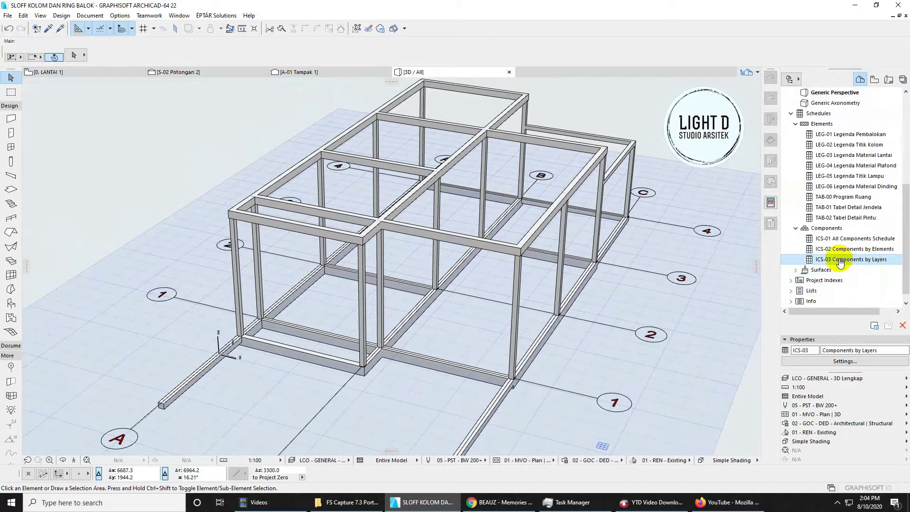
double_click(840, 261)
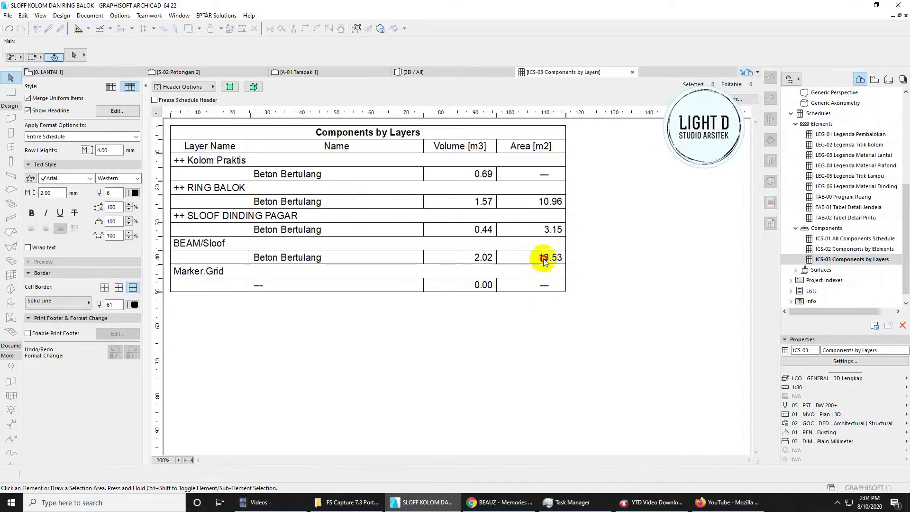
Step: Examine the area and volume entries for each layer in the Components by Layers schedule
left_click(544, 258)
left_click(548, 231)
left_click(545, 201)
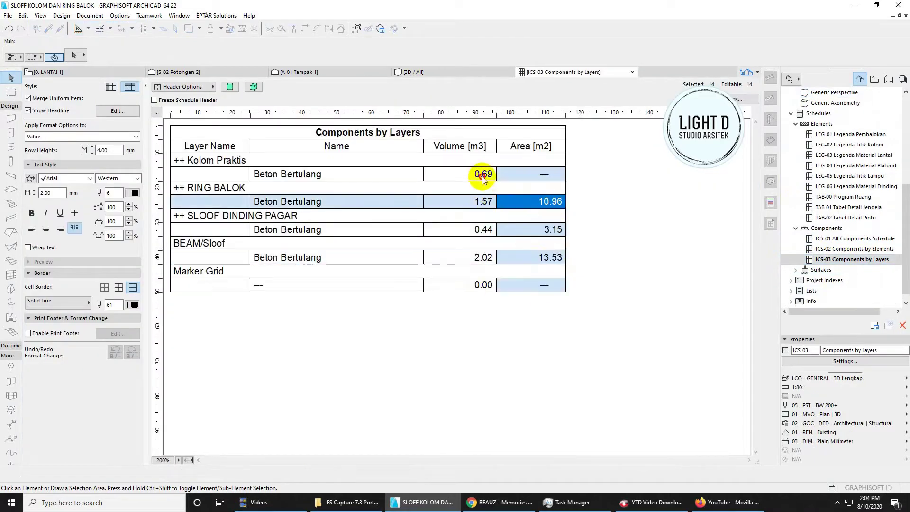
left_click(482, 174)
left_click(483, 201)
left_click(484, 231)
left_click(469, 258)
left_click(450, 284)
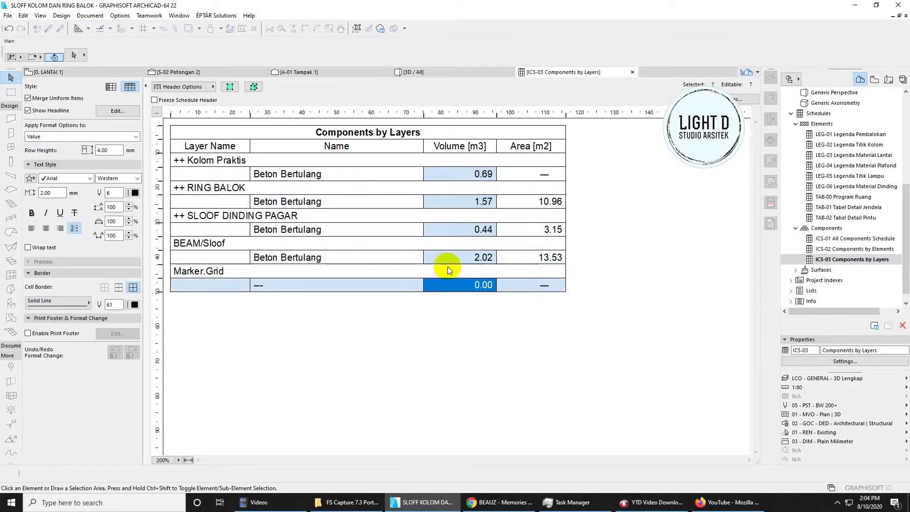
Step: Save the project
left_click(8, 15)
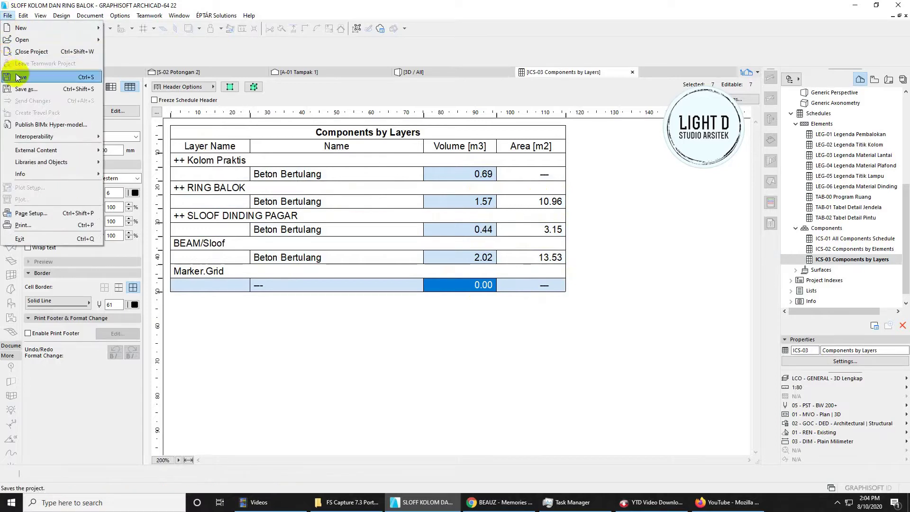
left_click(18, 77)
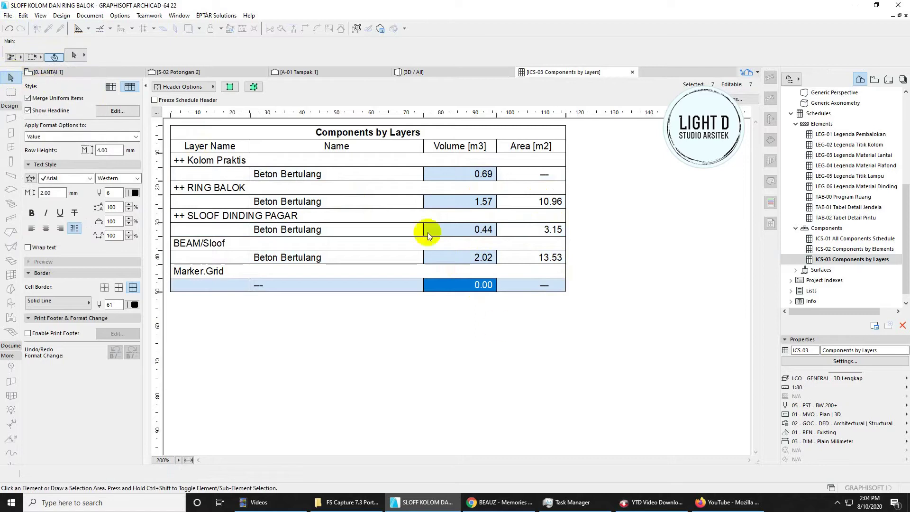